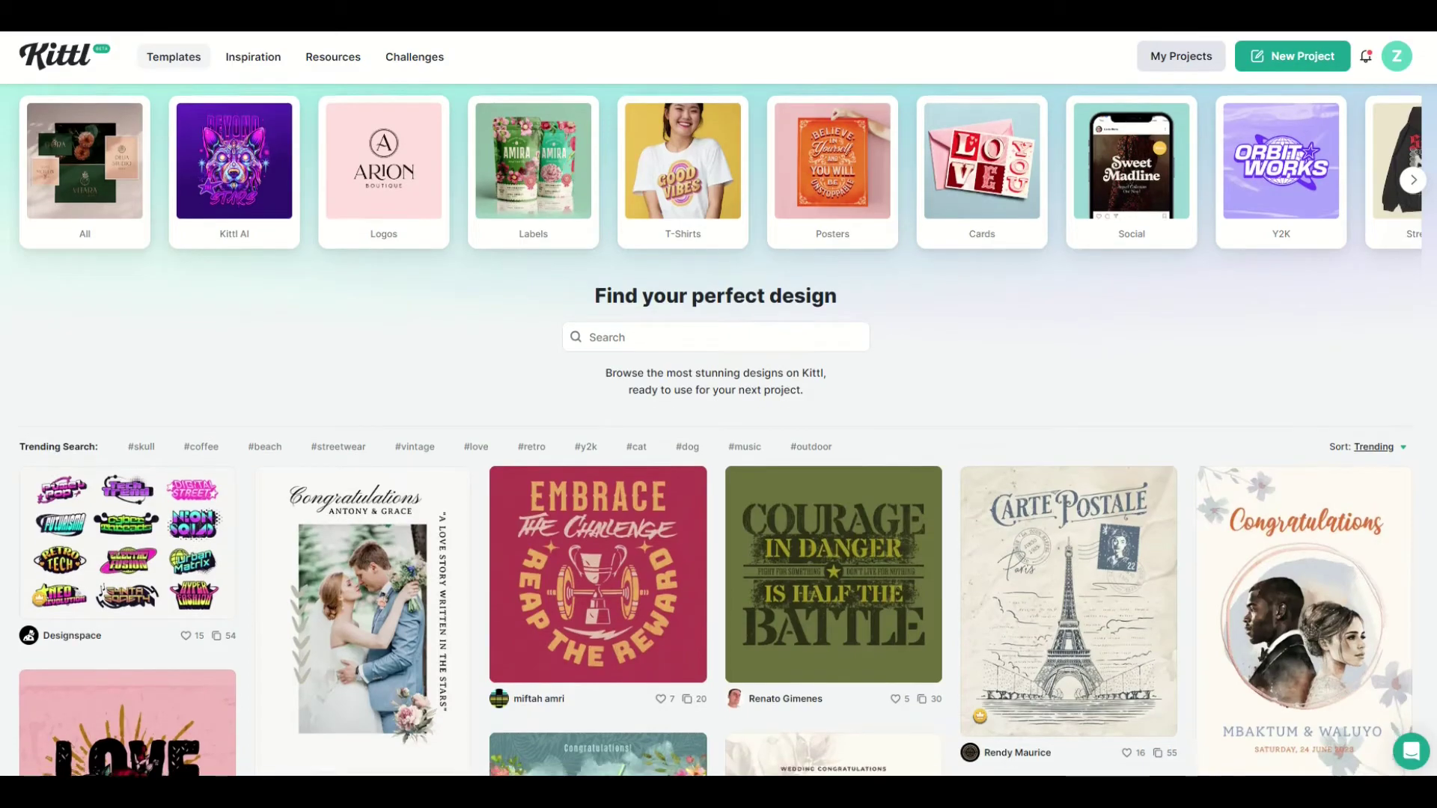
Find the Soccer Club T-Shirt template in the gallery and start a new project from it.
scroll(718, 419, "down", 2)
scroll(719, 420, "down", 3)
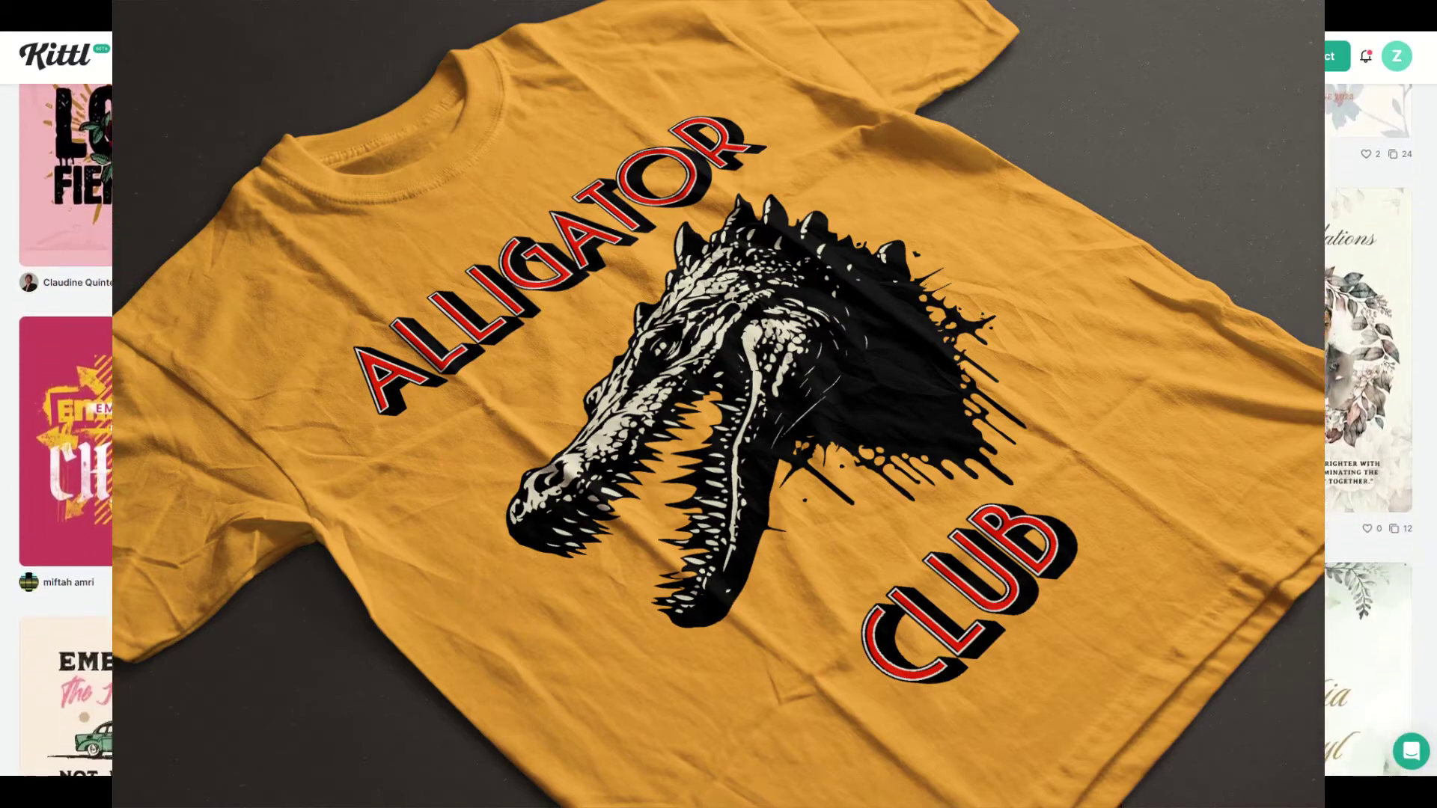
scroll(718, 419, "down", 2)
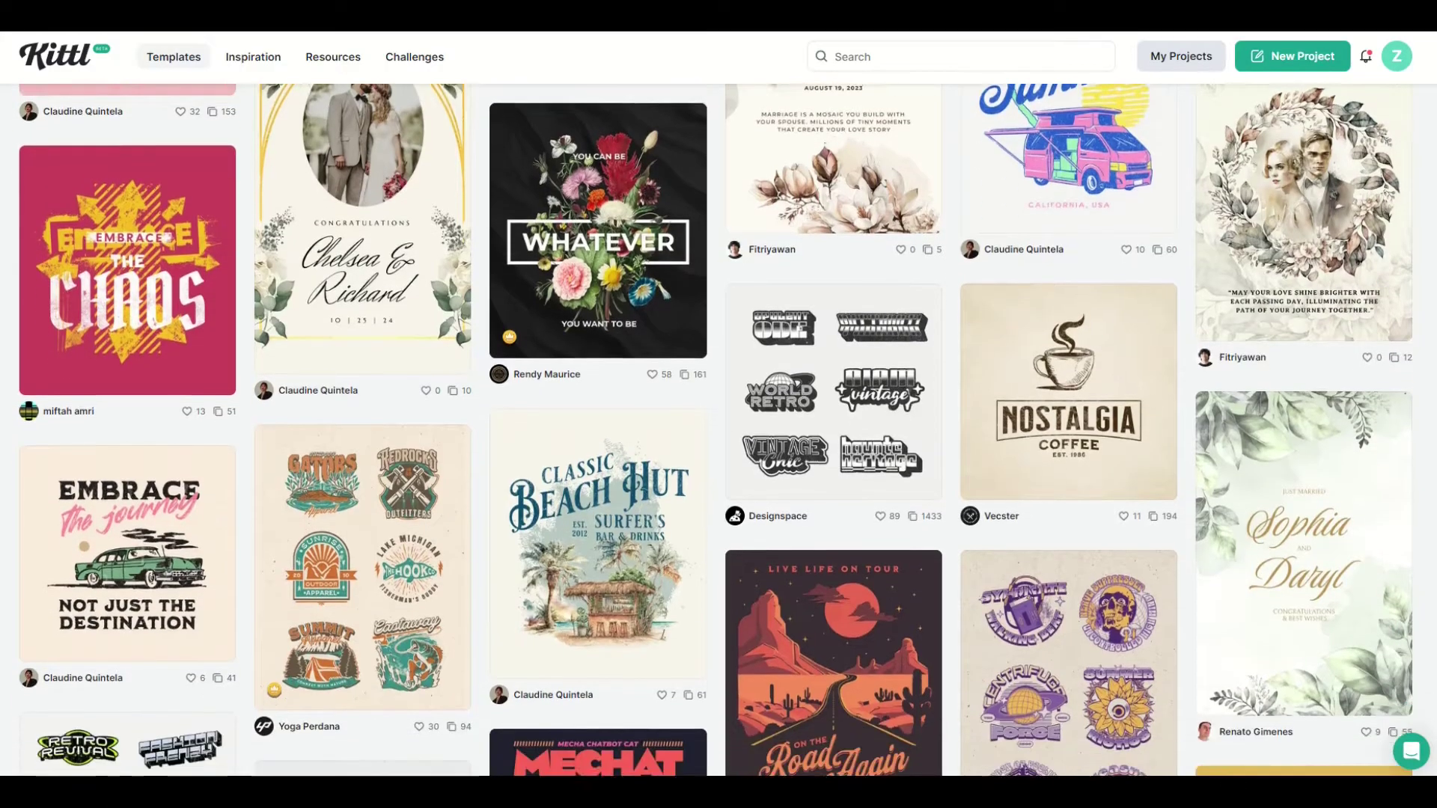
scroll(718, 419, "down", 2)
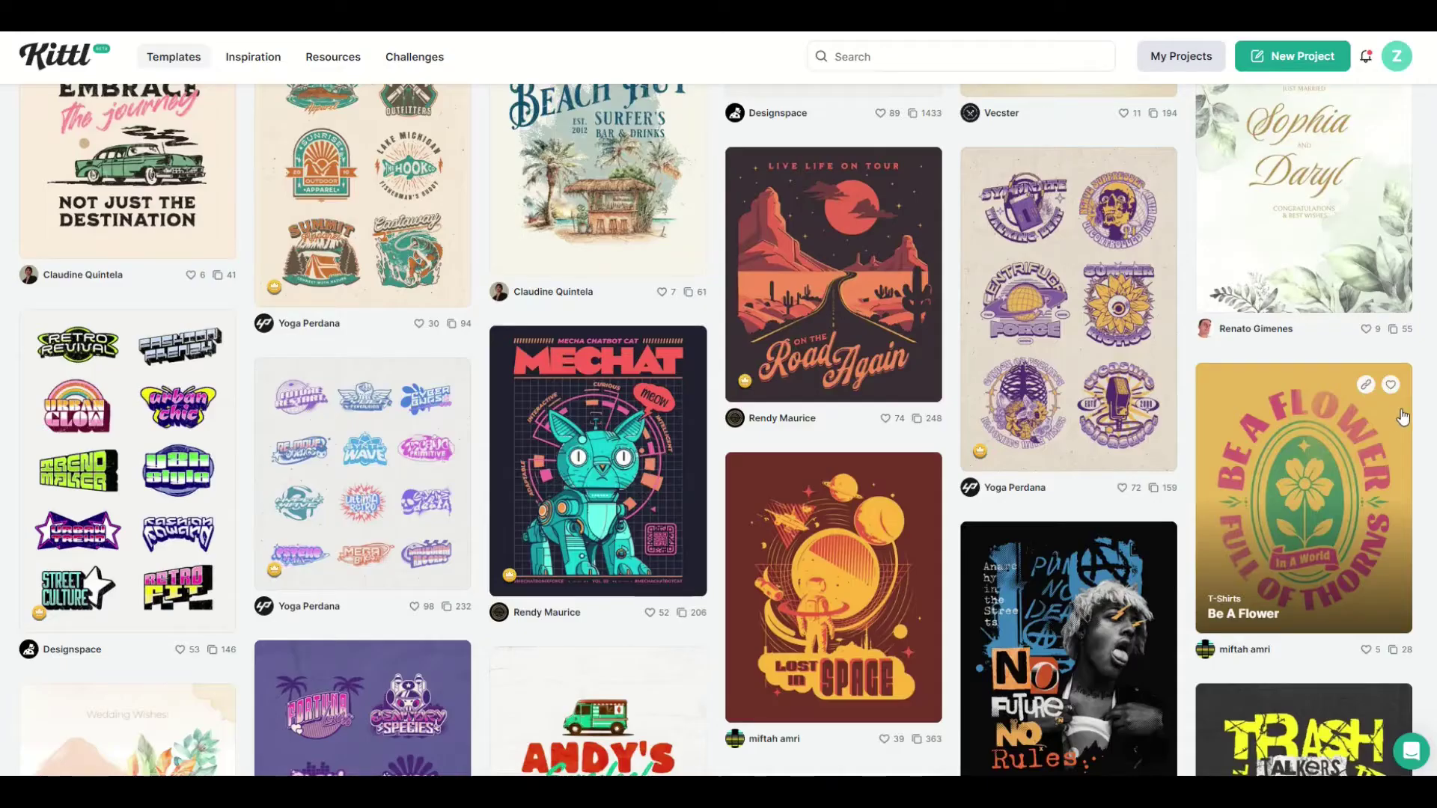
scroll(411, 465, "down", 3)
scroll(411, 466, "down", 5)
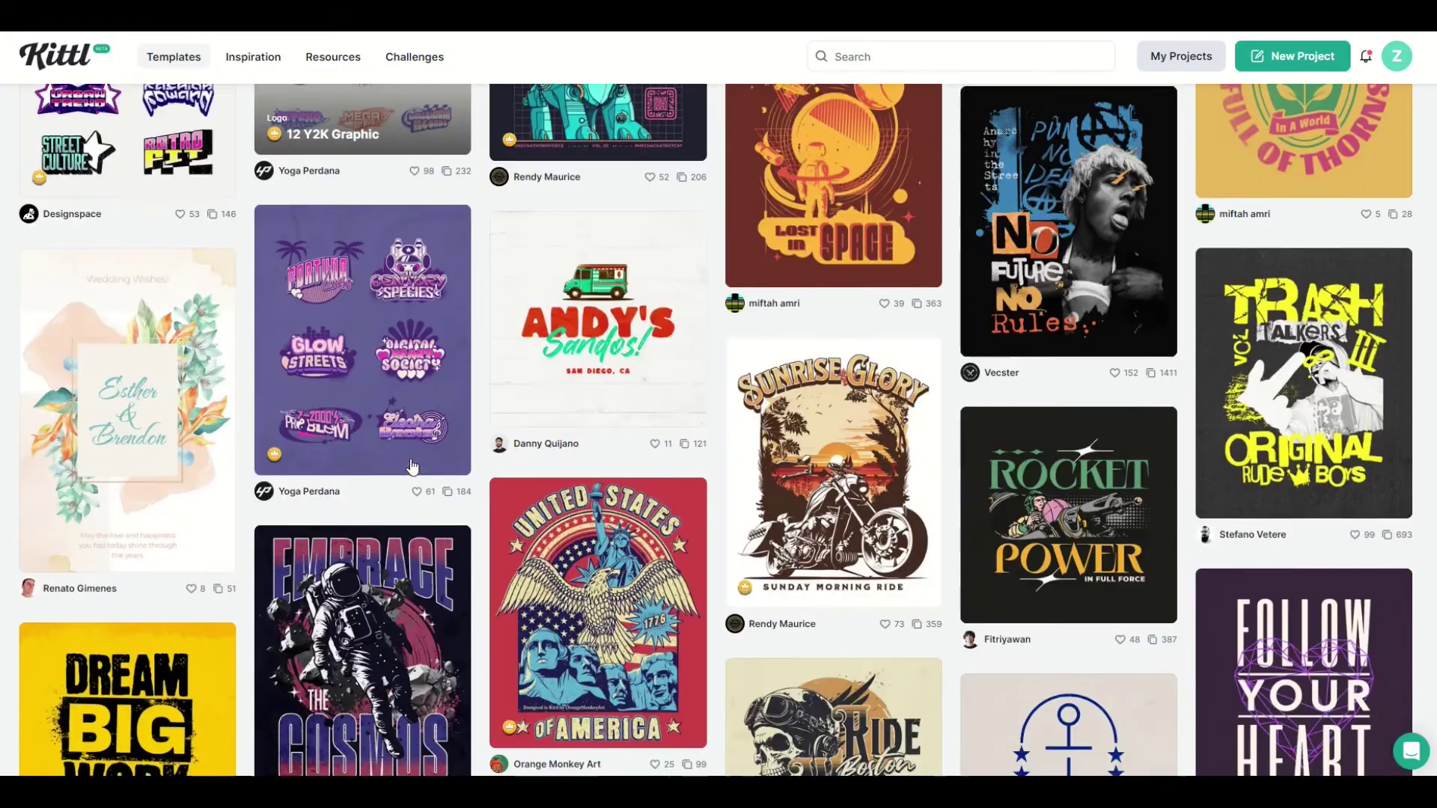
scroll(411, 465, "down", 2)
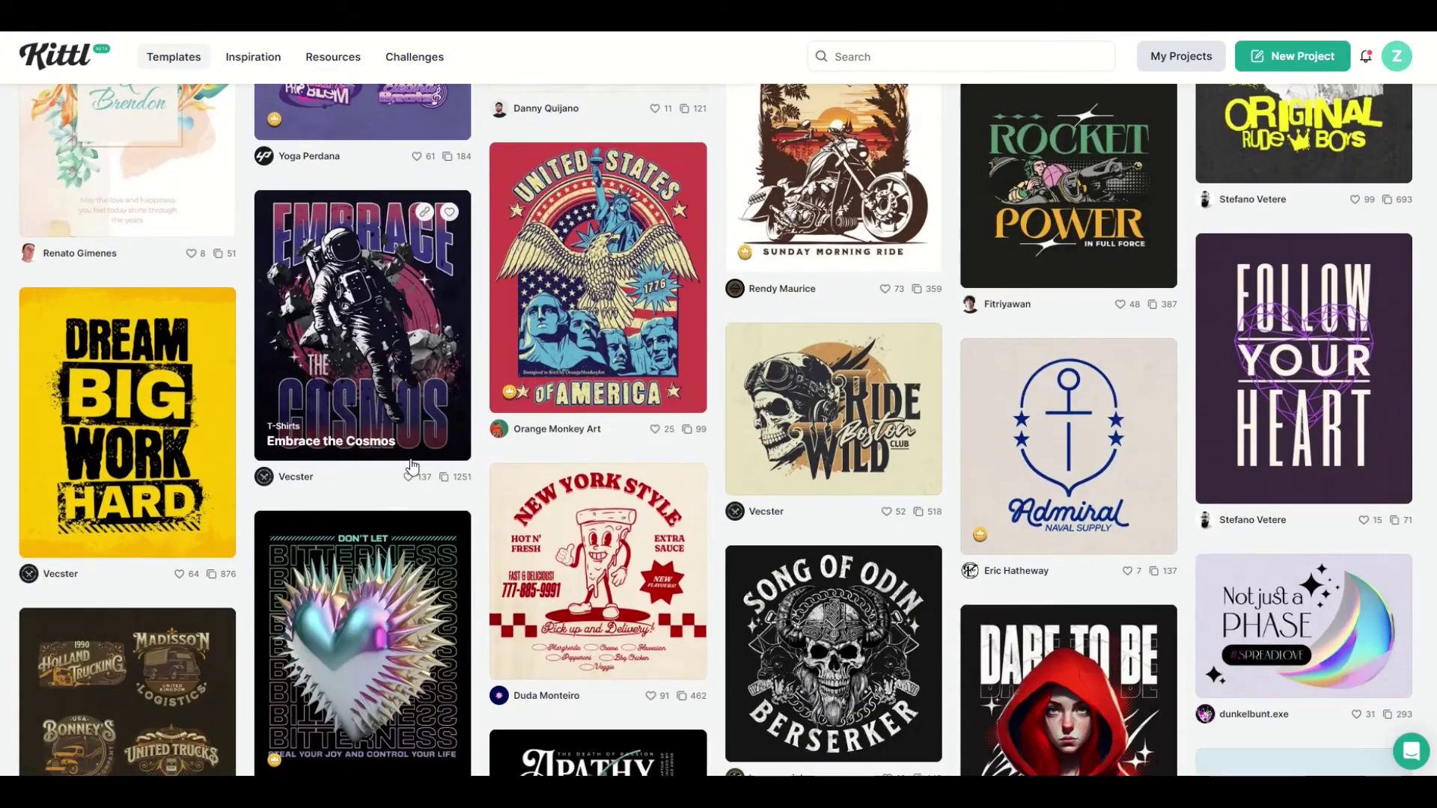
scroll(435, 464, "down", 5)
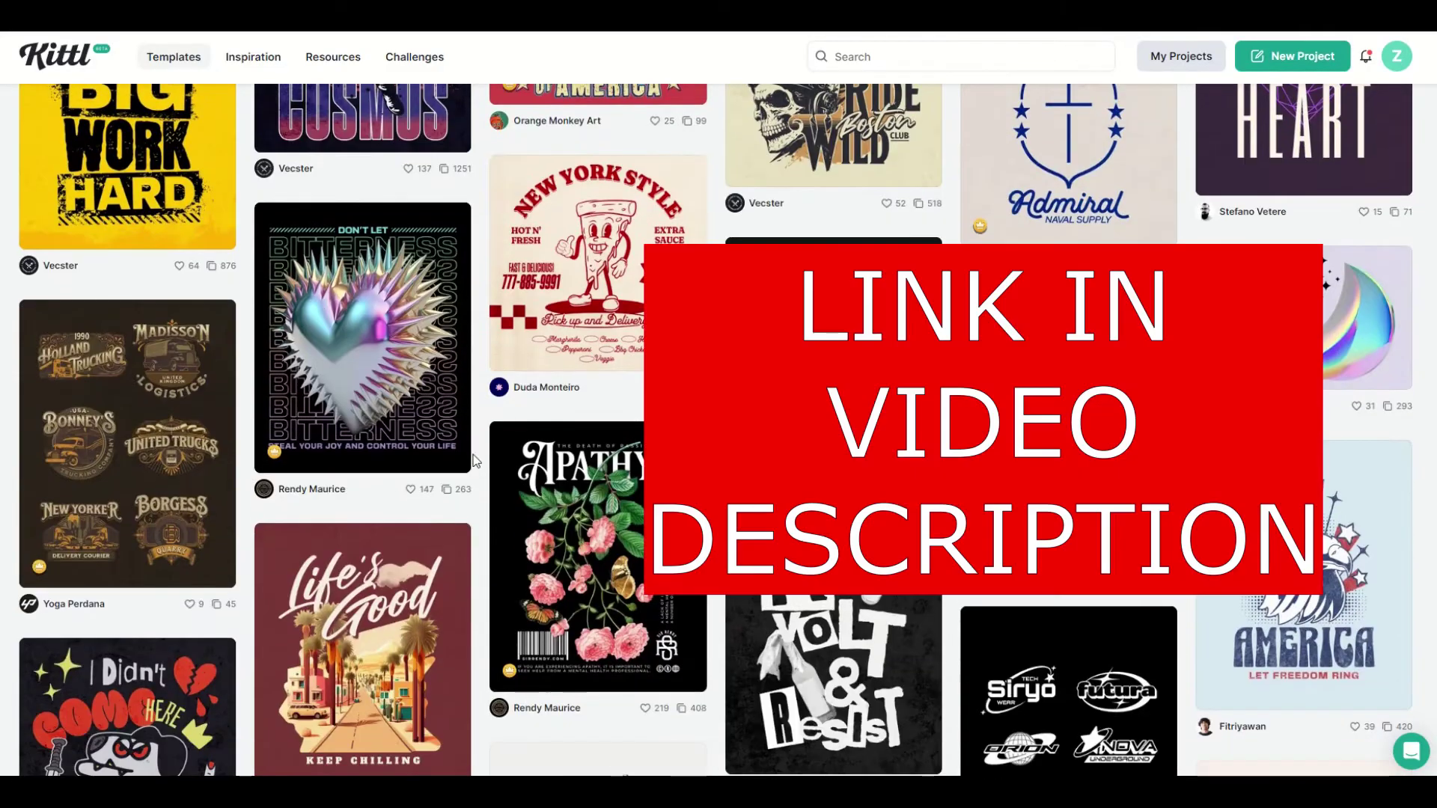
scroll(476, 460, "down", 3)
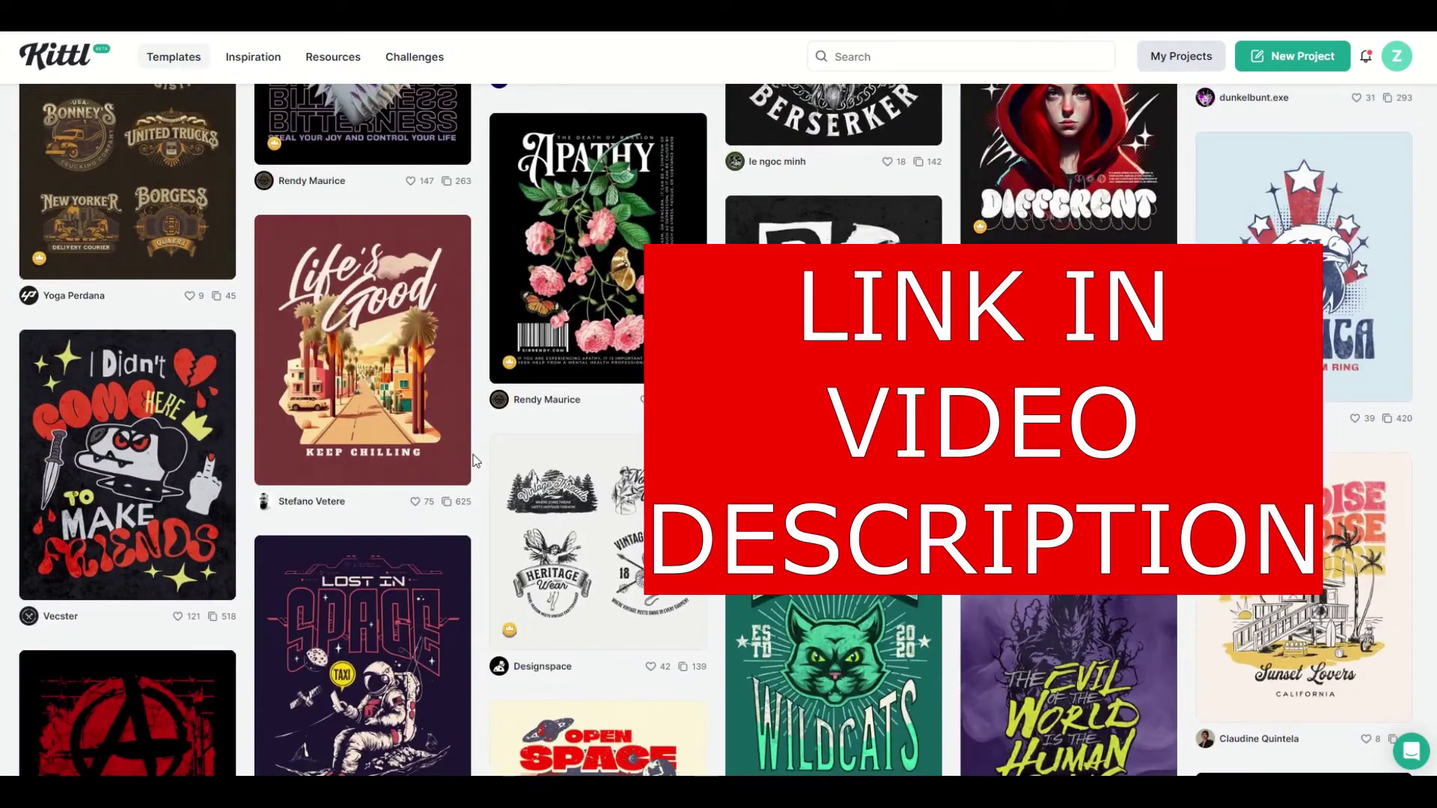
scroll(475, 460, "down", 3)
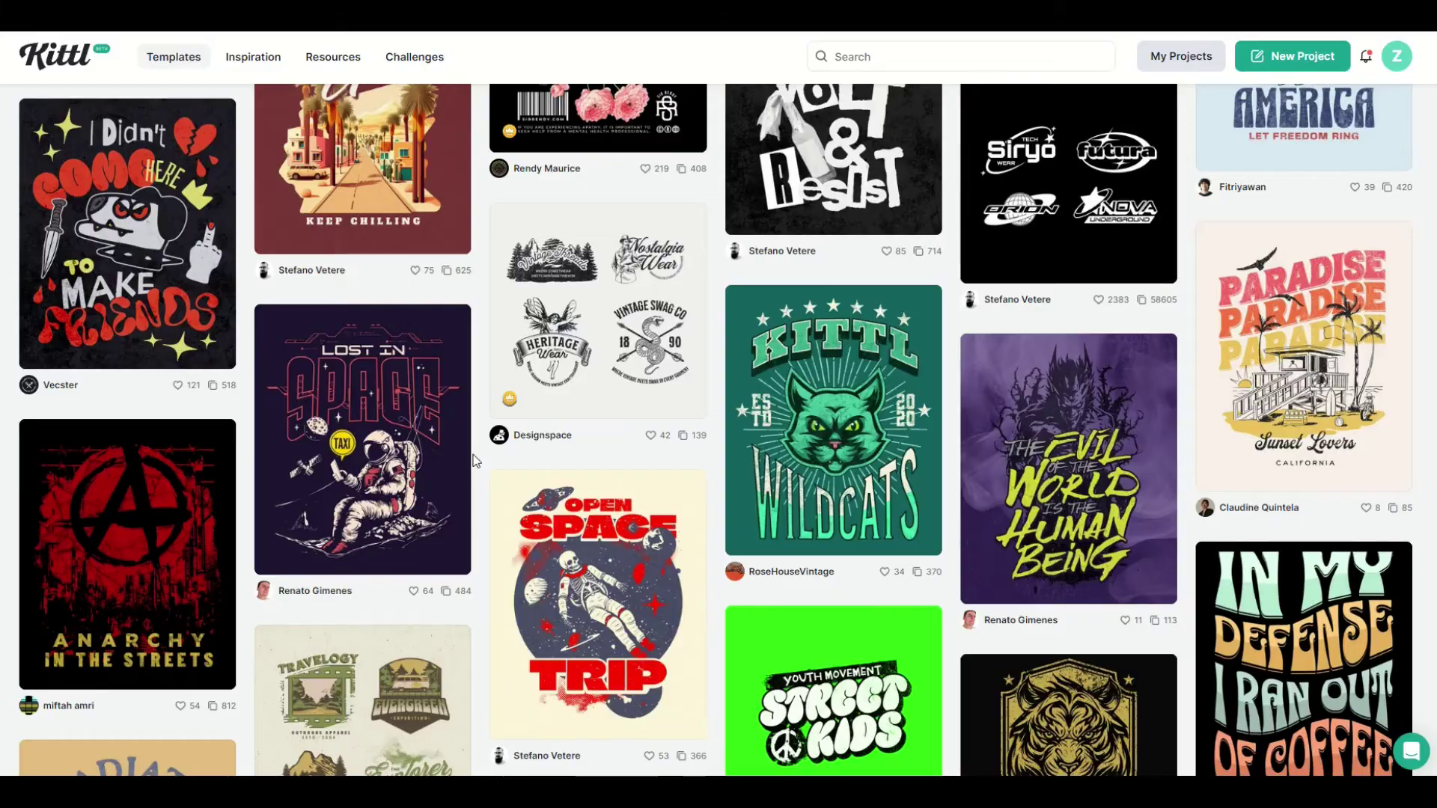
scroll(475, 461, "down", 5)
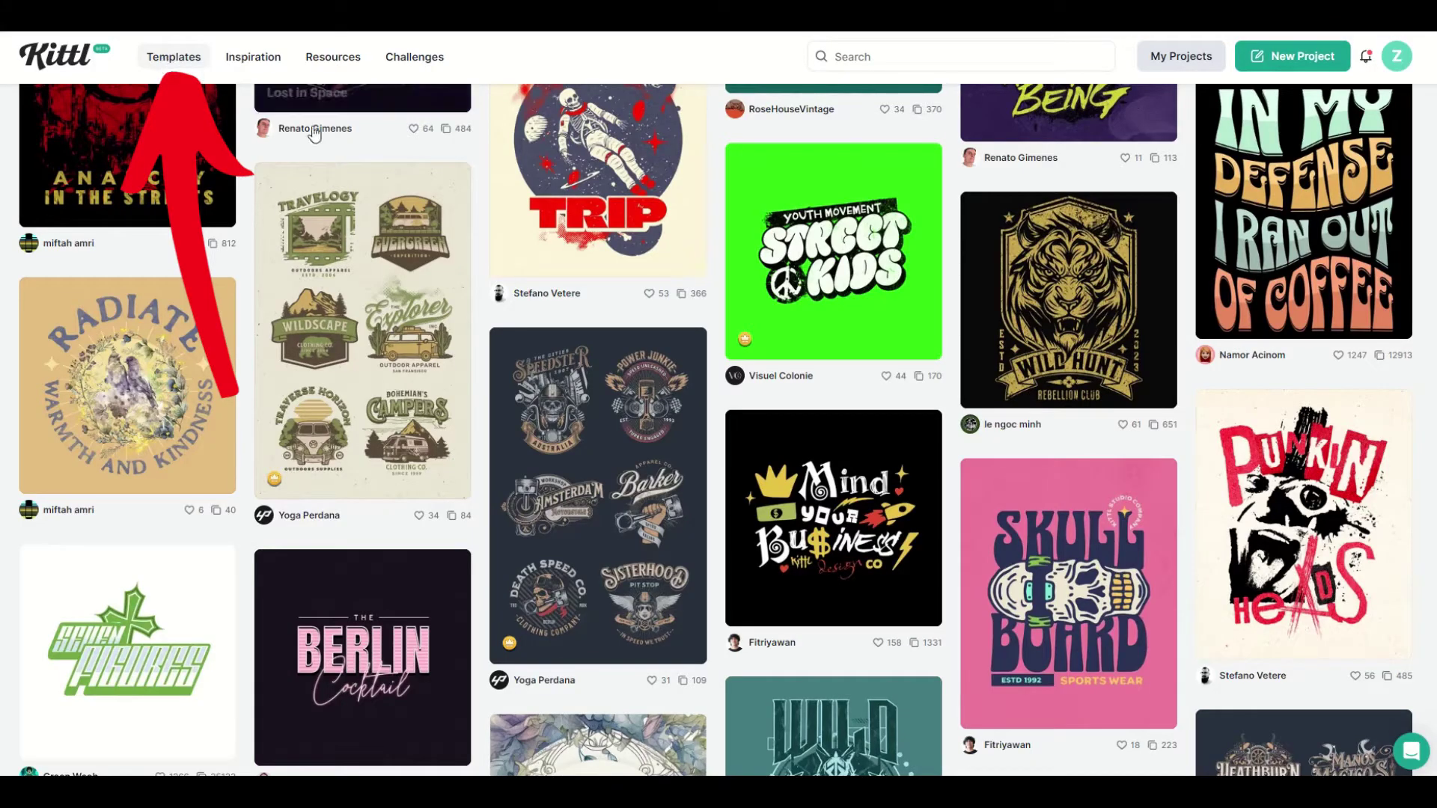
scroll(670, 198, "down", 8)
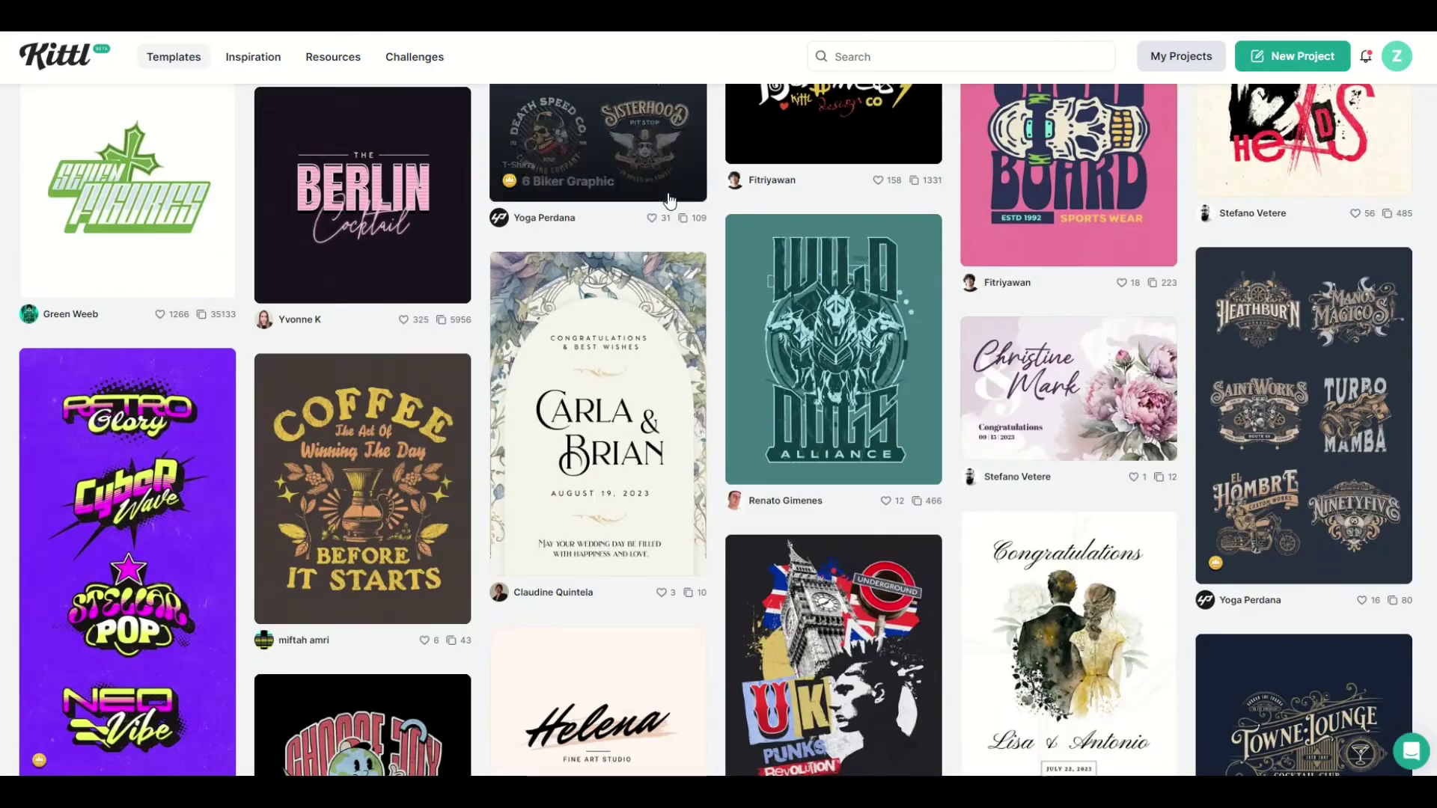
scroll(670, 198, "down", 6)
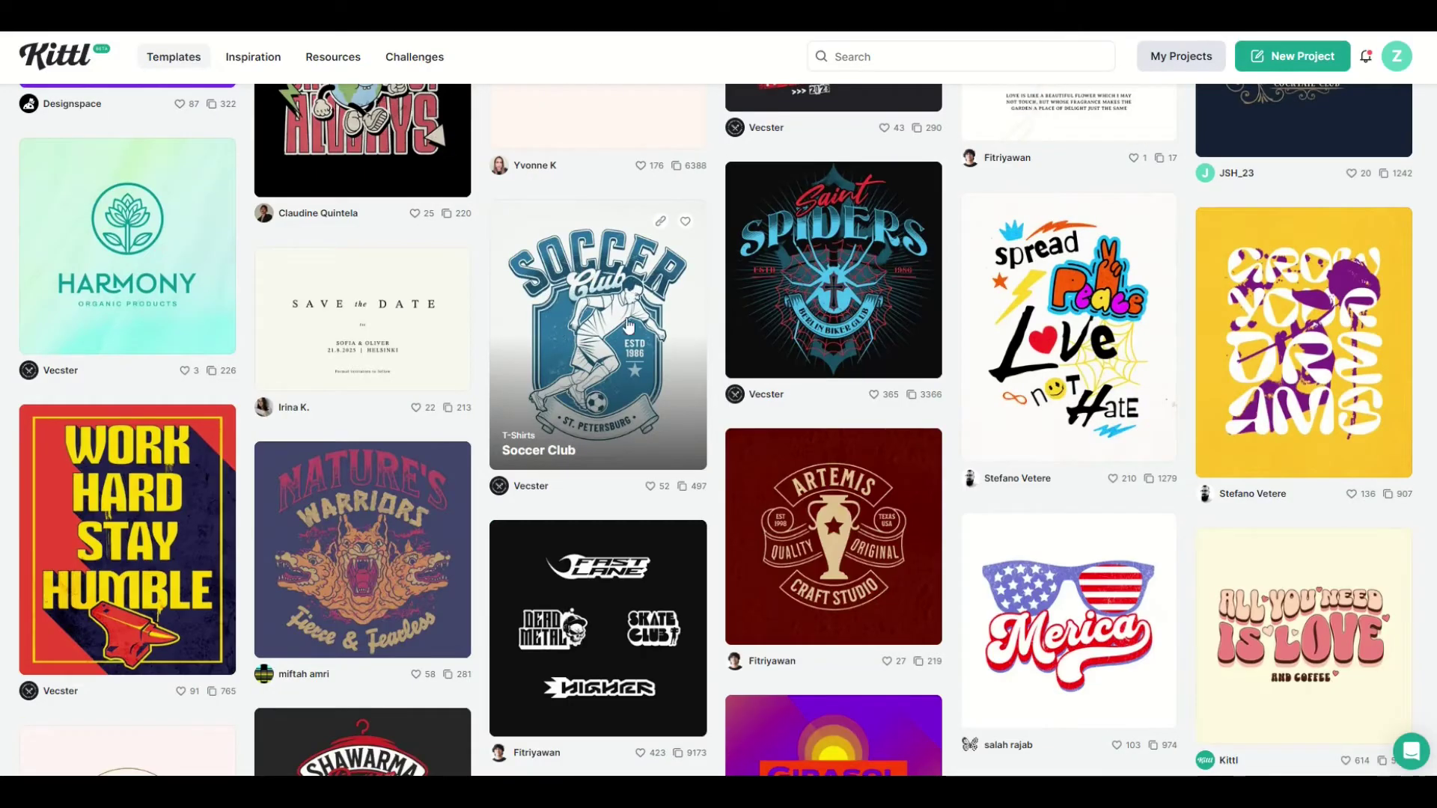
left_click(598, 351)
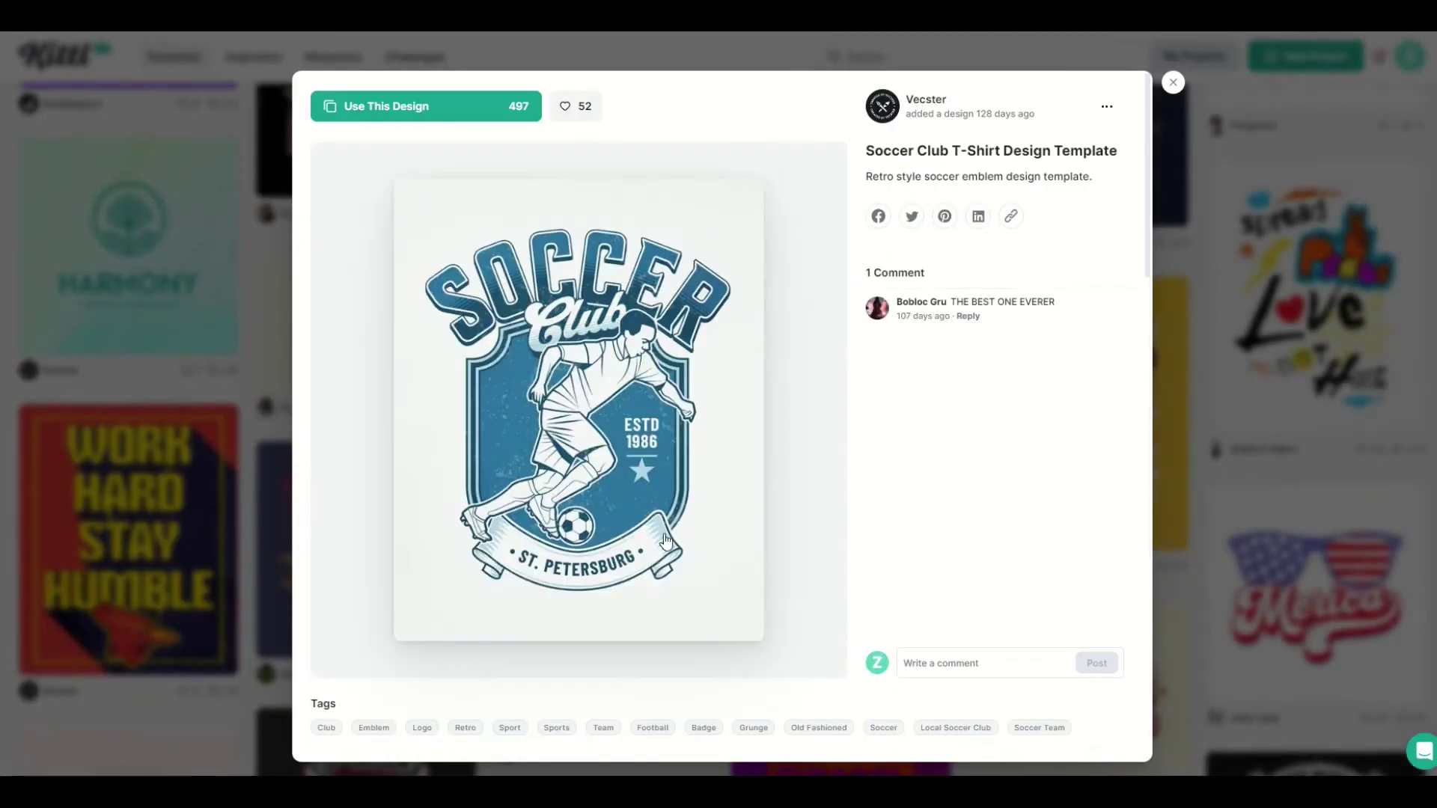
left_click(404, 117)
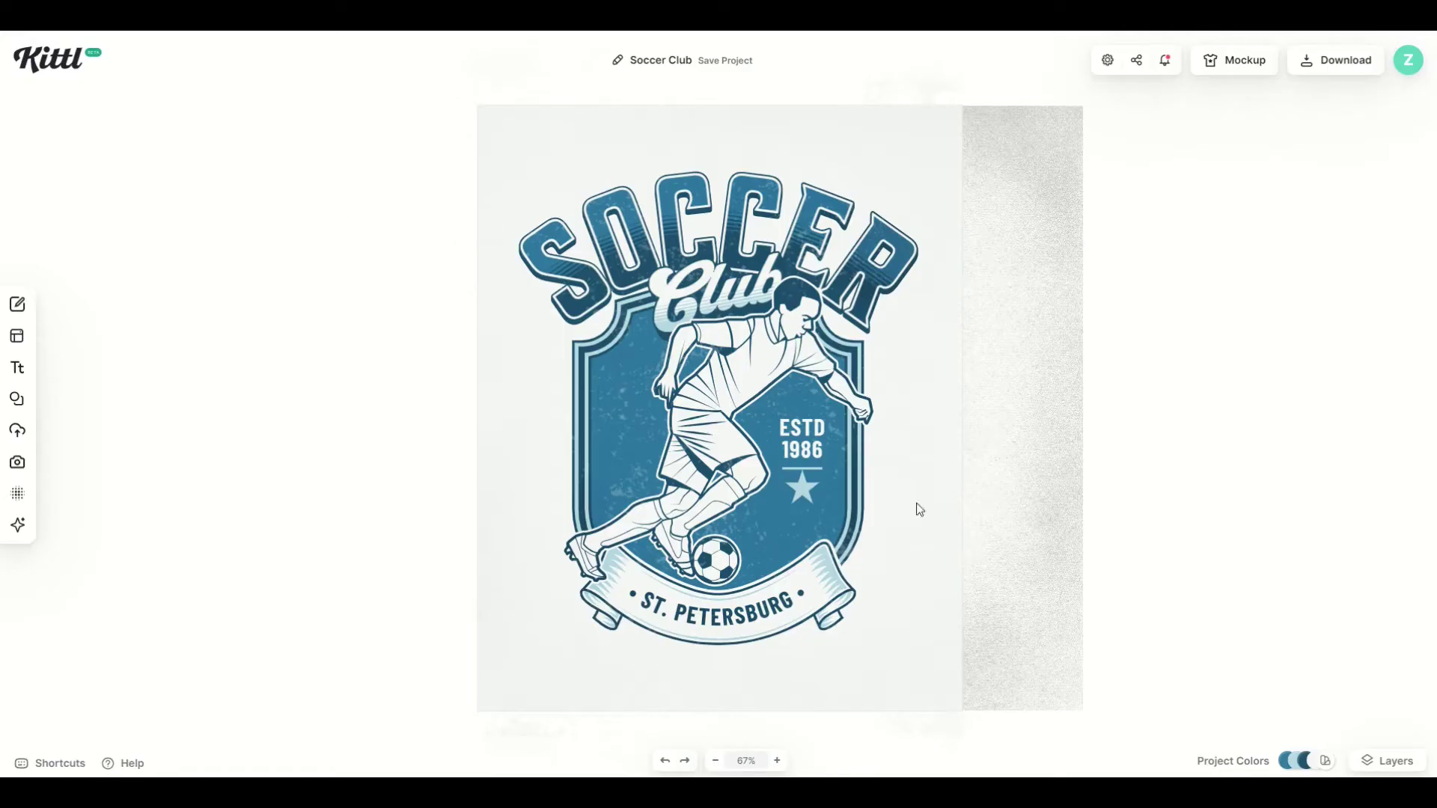
Change the artboard's background colour to bright cyan.
left_click(514, 528)
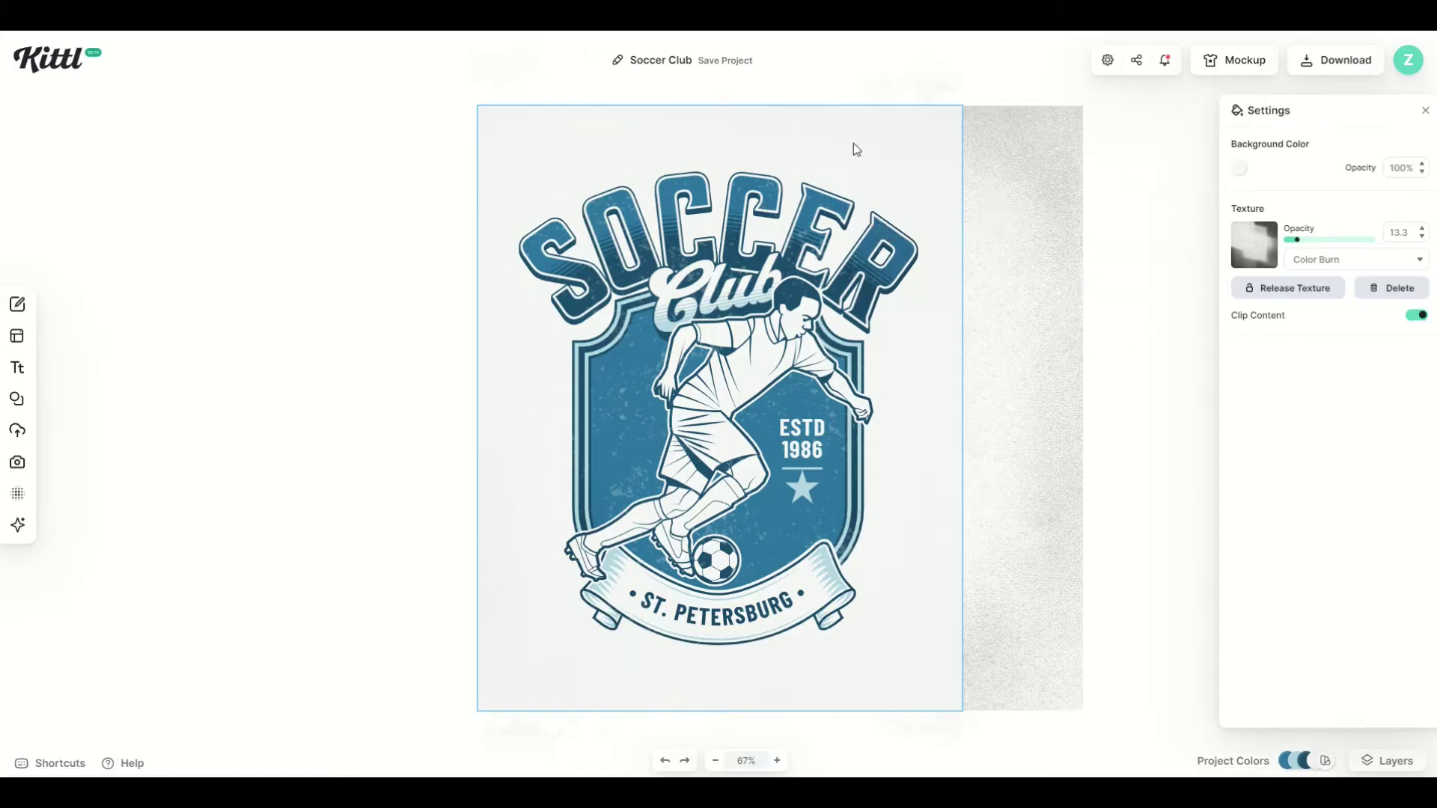
left_click(1239, 168)
left_click(1171, 232)
left_click_drag(1170, 231, 1283, 167)
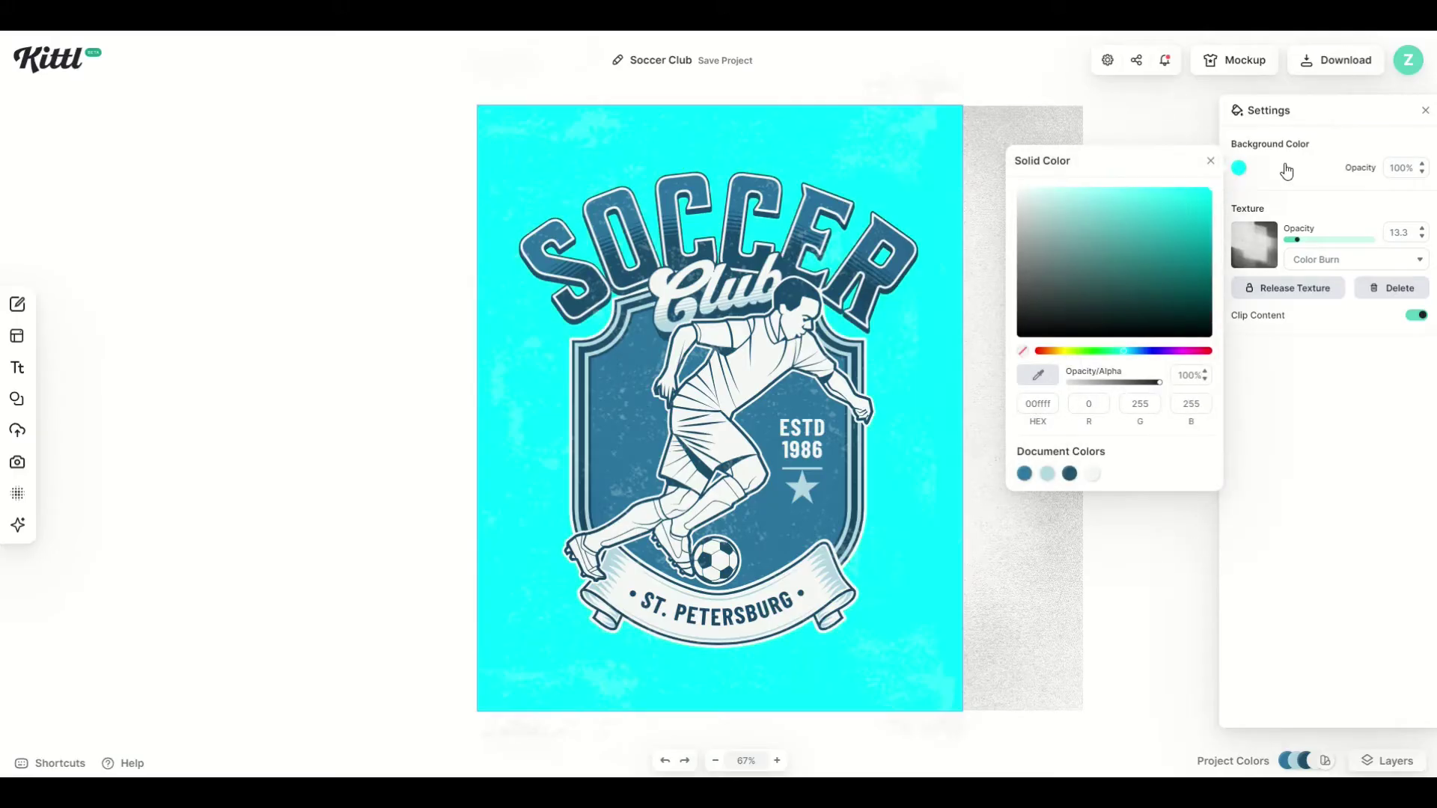
left_click(900, 258)
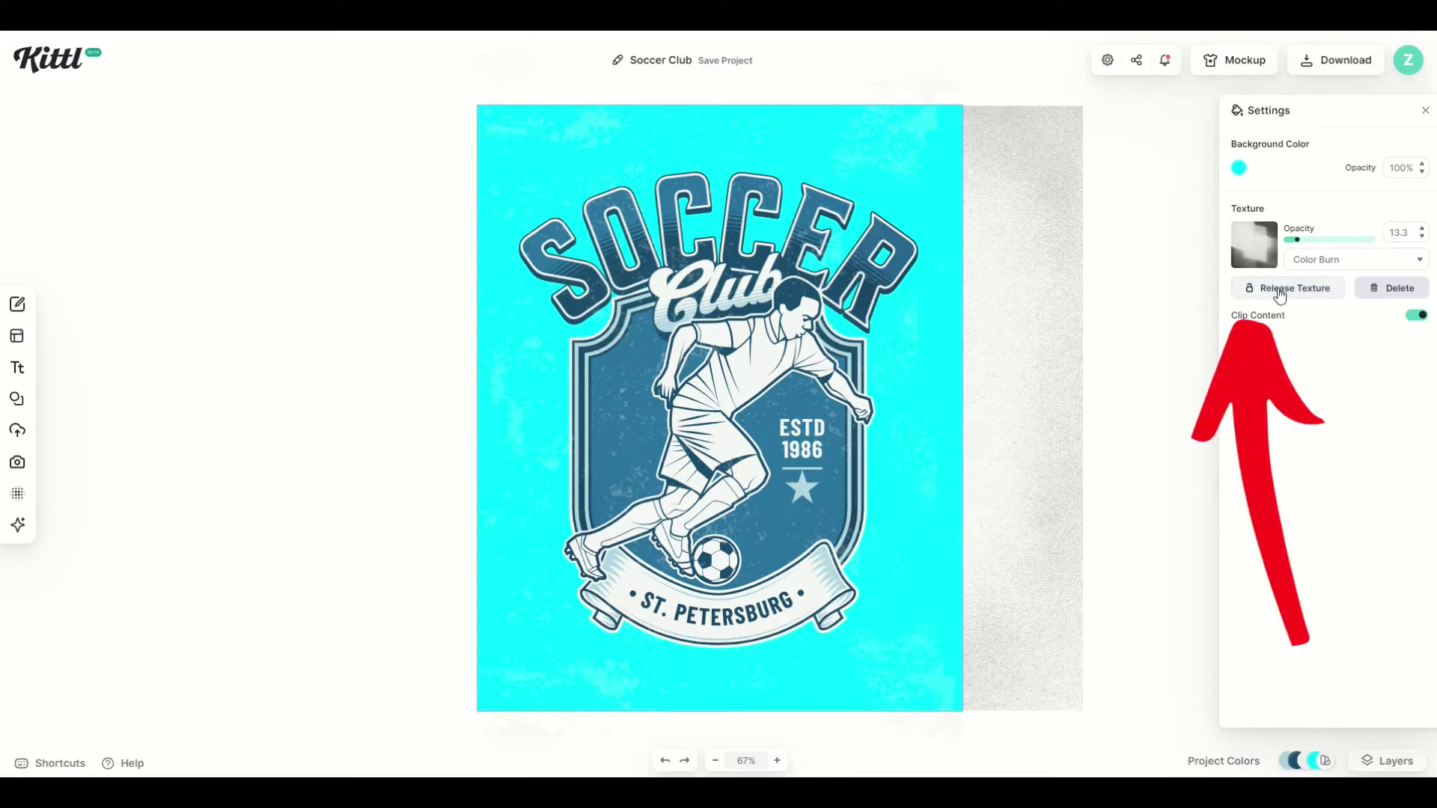
Set the texture blend to Normal, release and delete the texture, then move the player lower right.
mouse_move(1296, 240)
left_mouse_down()
mouse_move(1371, 242)
mouse_move(1297, 252)
left_mouse_up()
left_click(1311, 259)
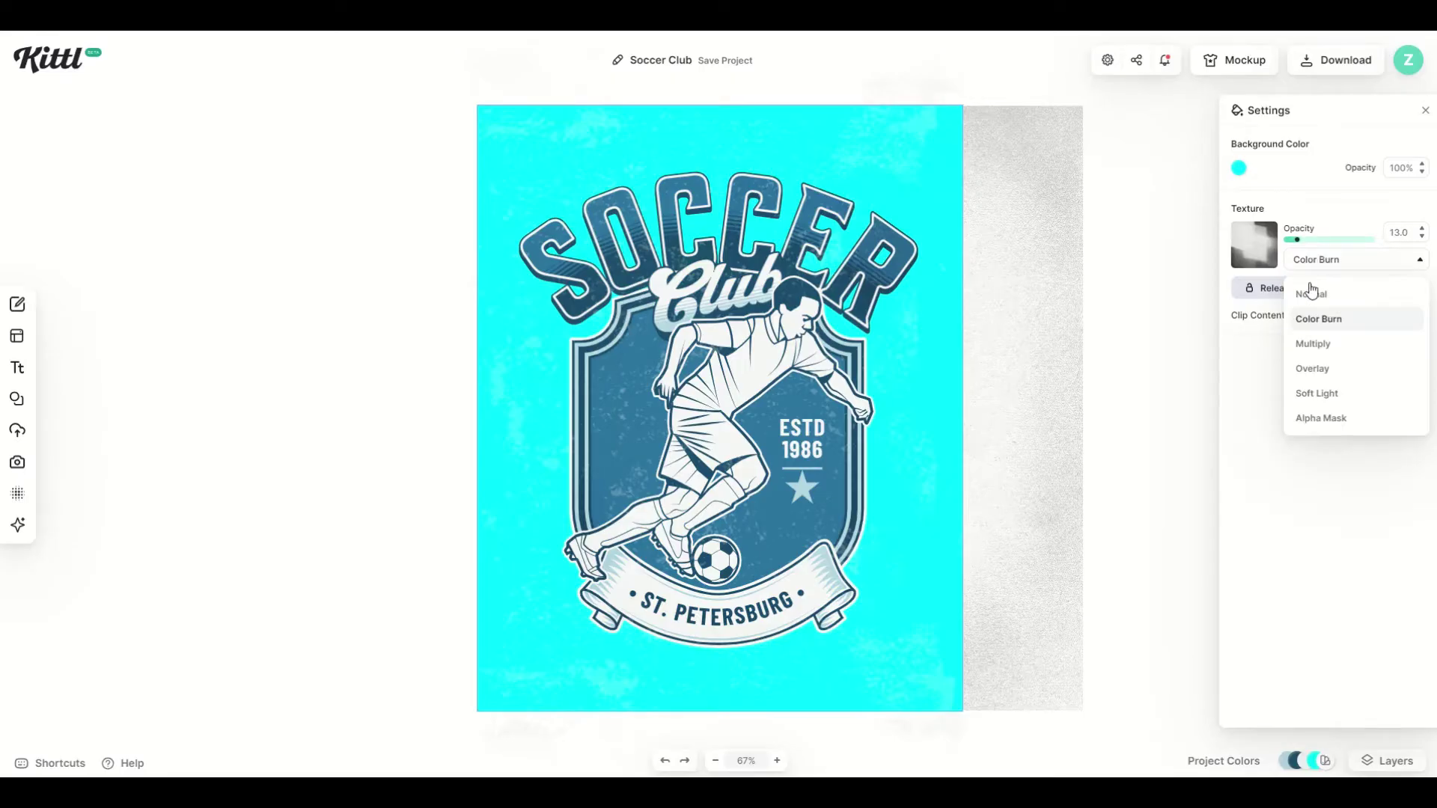
left_click(1310, 292)
left_click(1304, 264)
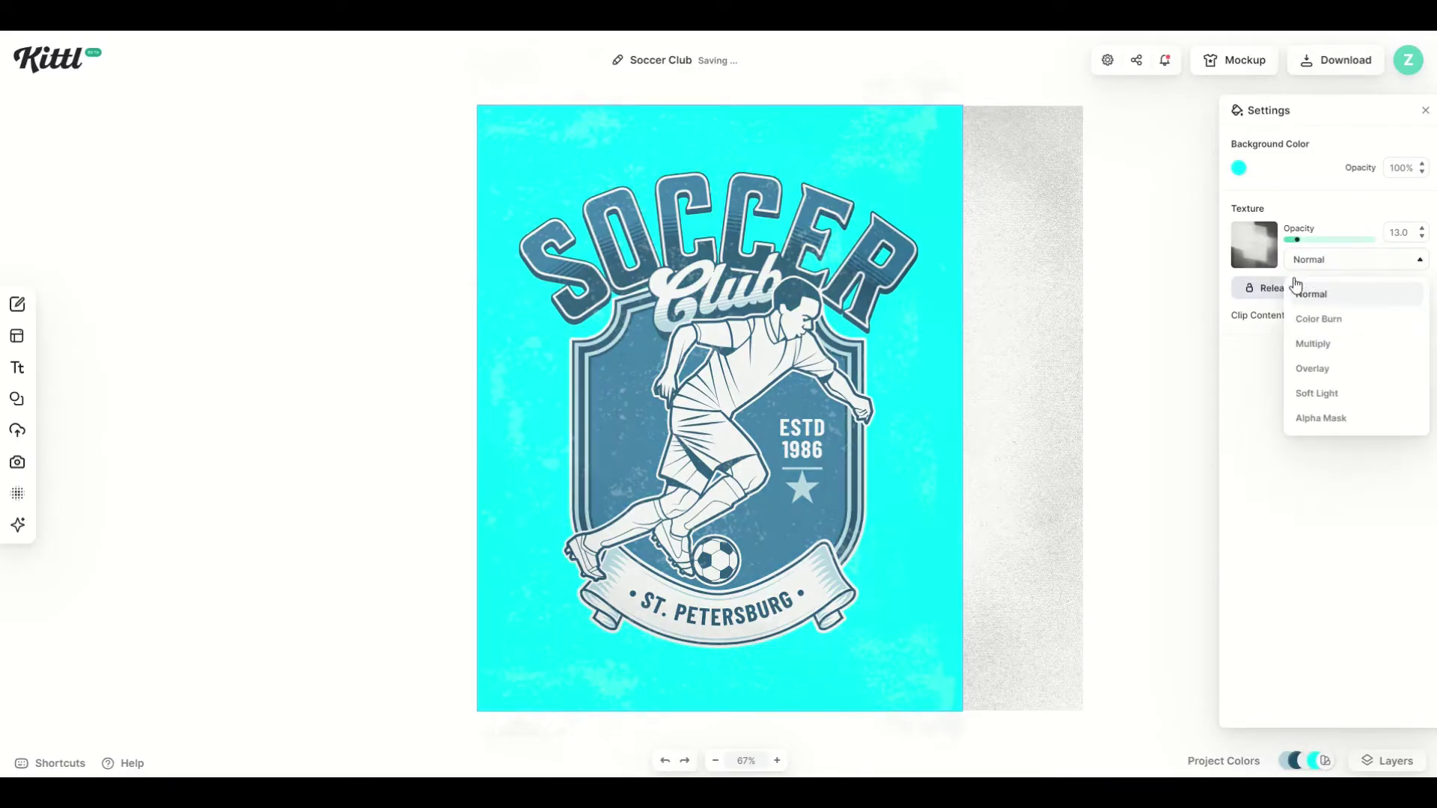
left_click(1262, 293)
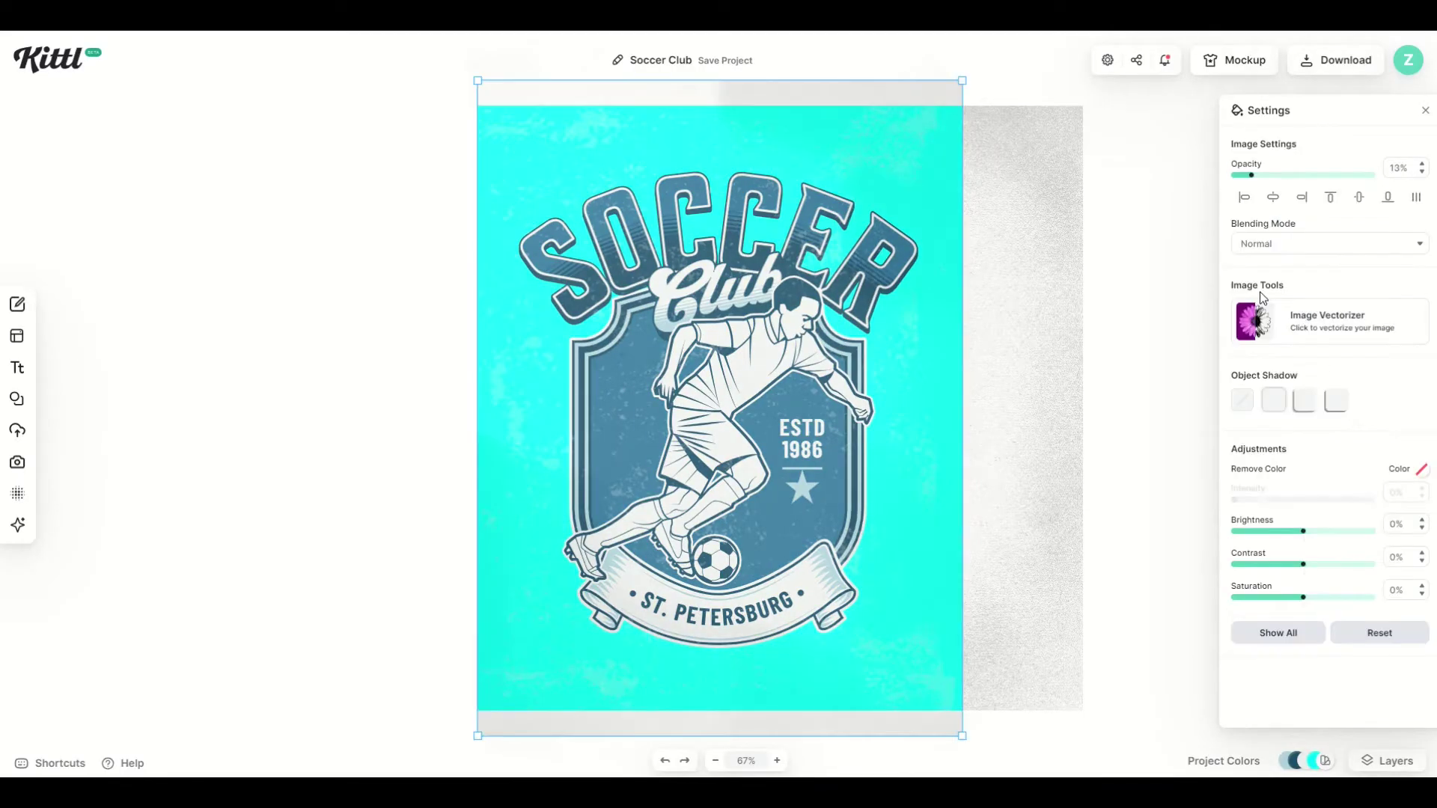
left_click(1001, 215)
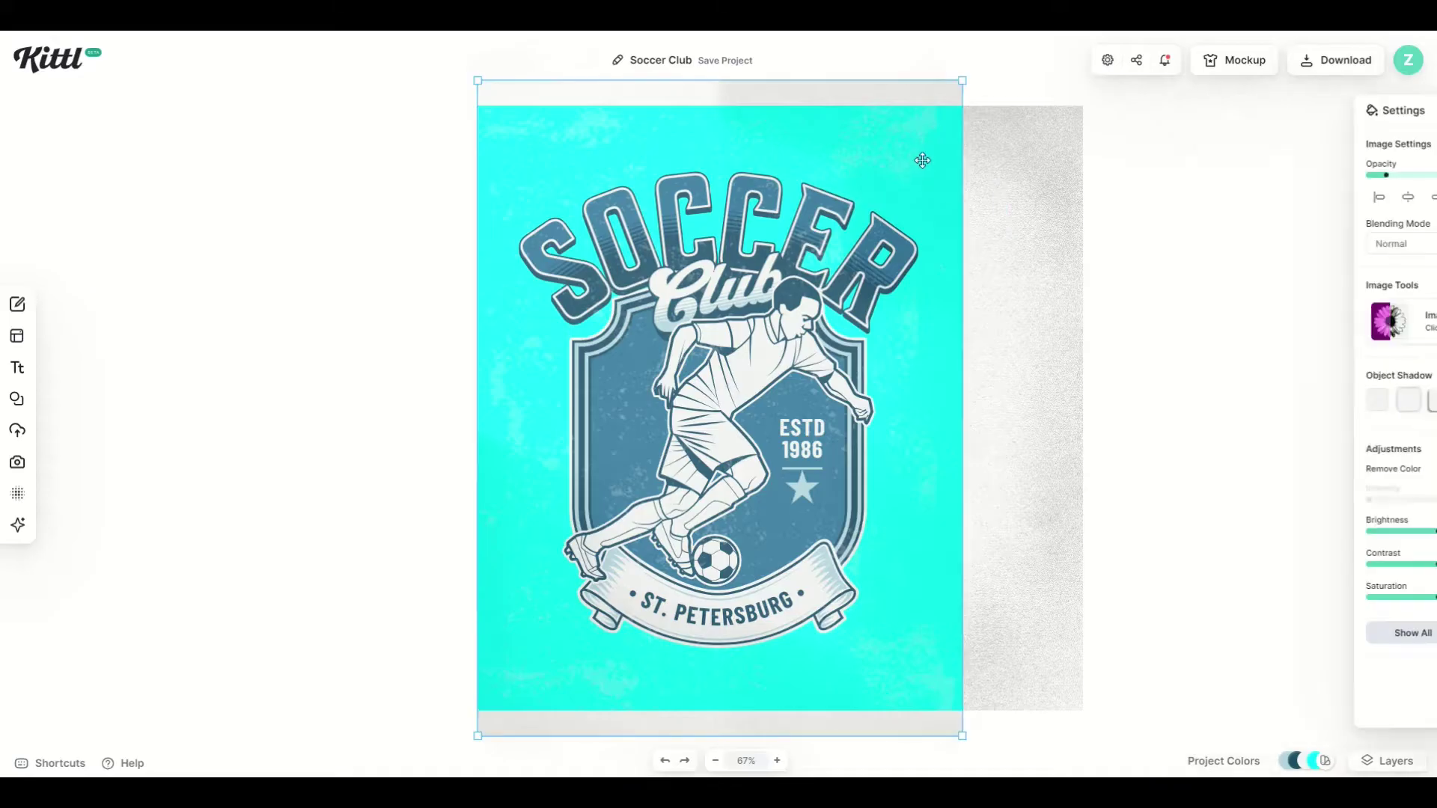
left_click_drag(921, 157, 612, 191)
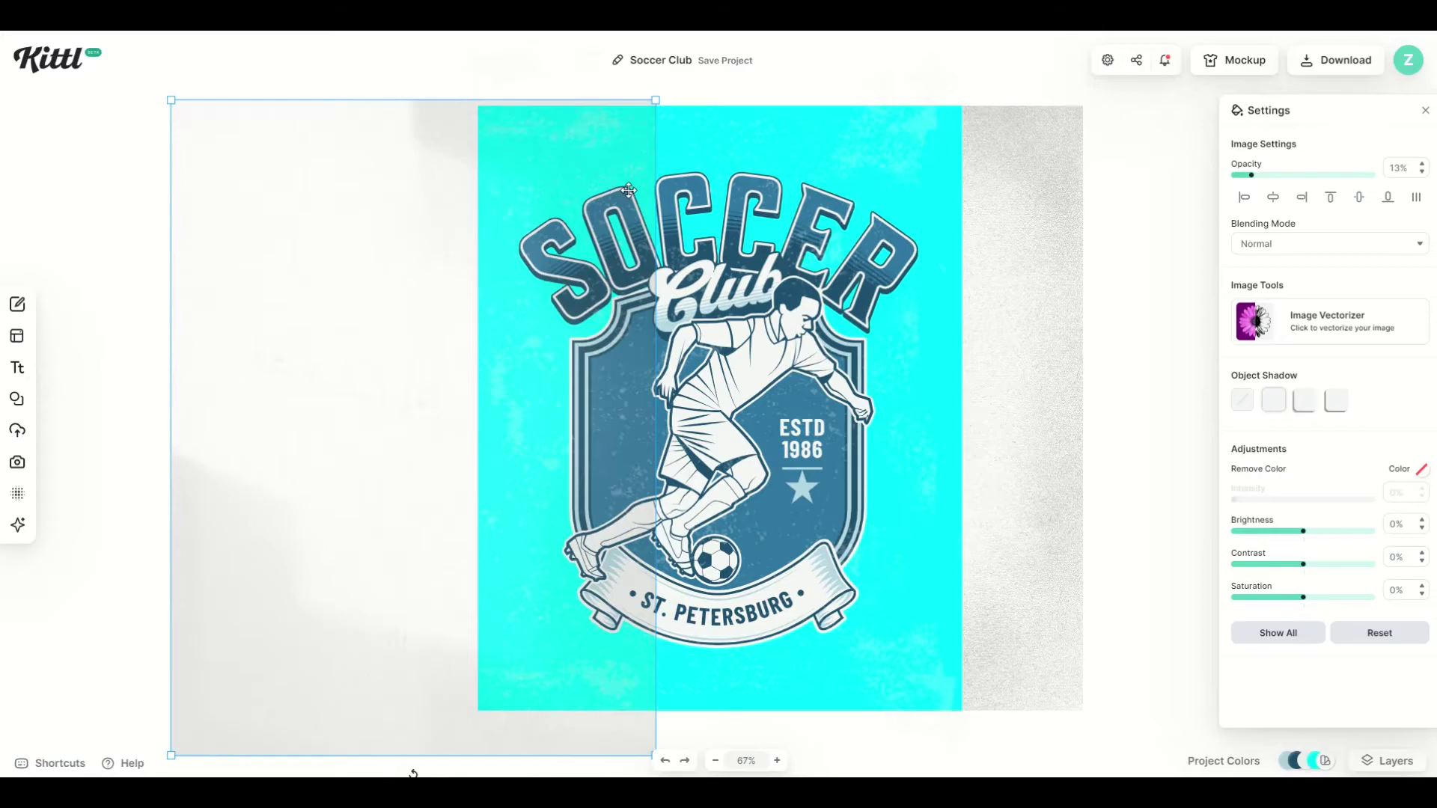
key("Delete")
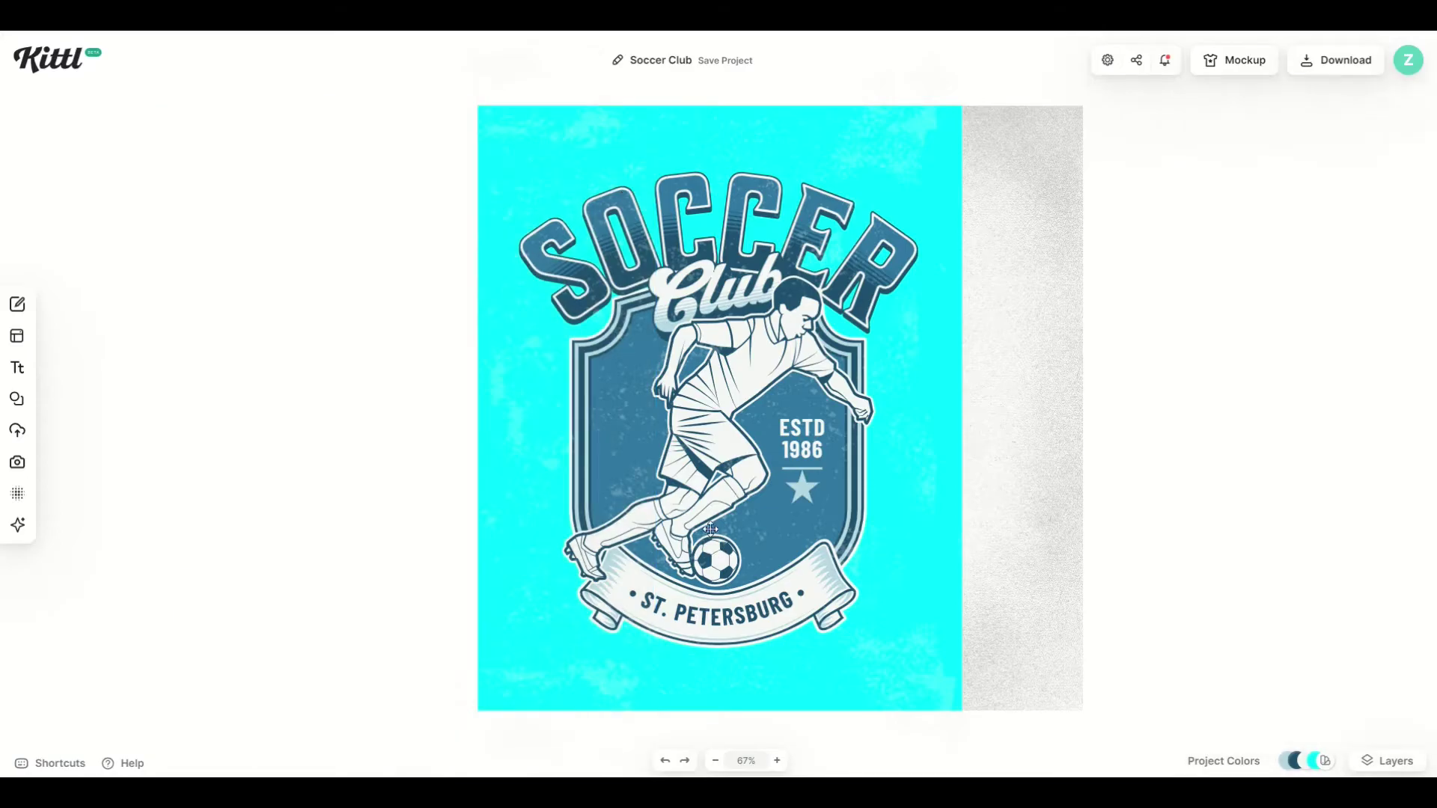
left_click_drag(710, 428, 699, 463)
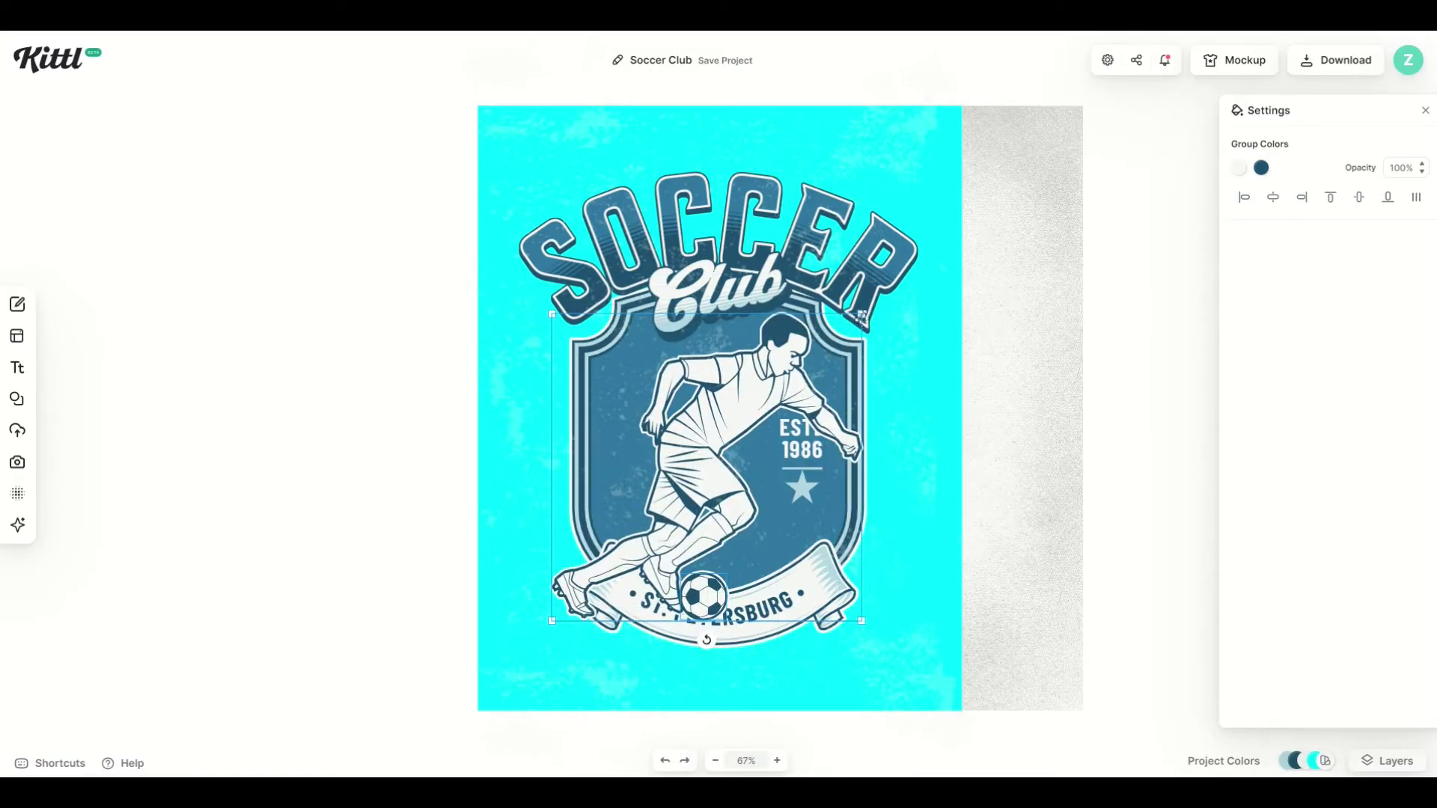
Enlarge and recolour the player (dark blue lines, green fill), then delete it from the crest.
left_click_drag(860, 316, 948, 232)
left_click(1165, 276)
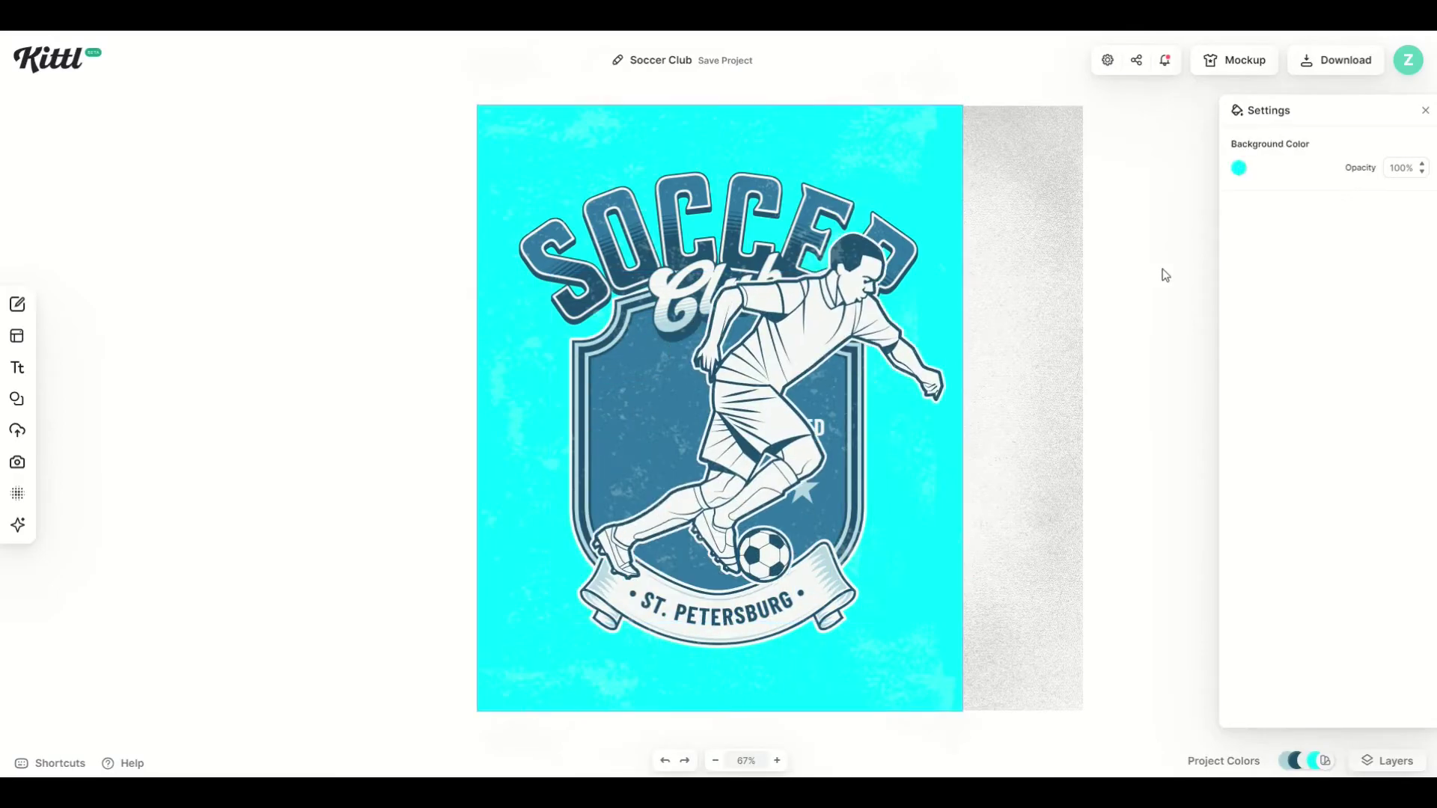
left_click(810, 195)
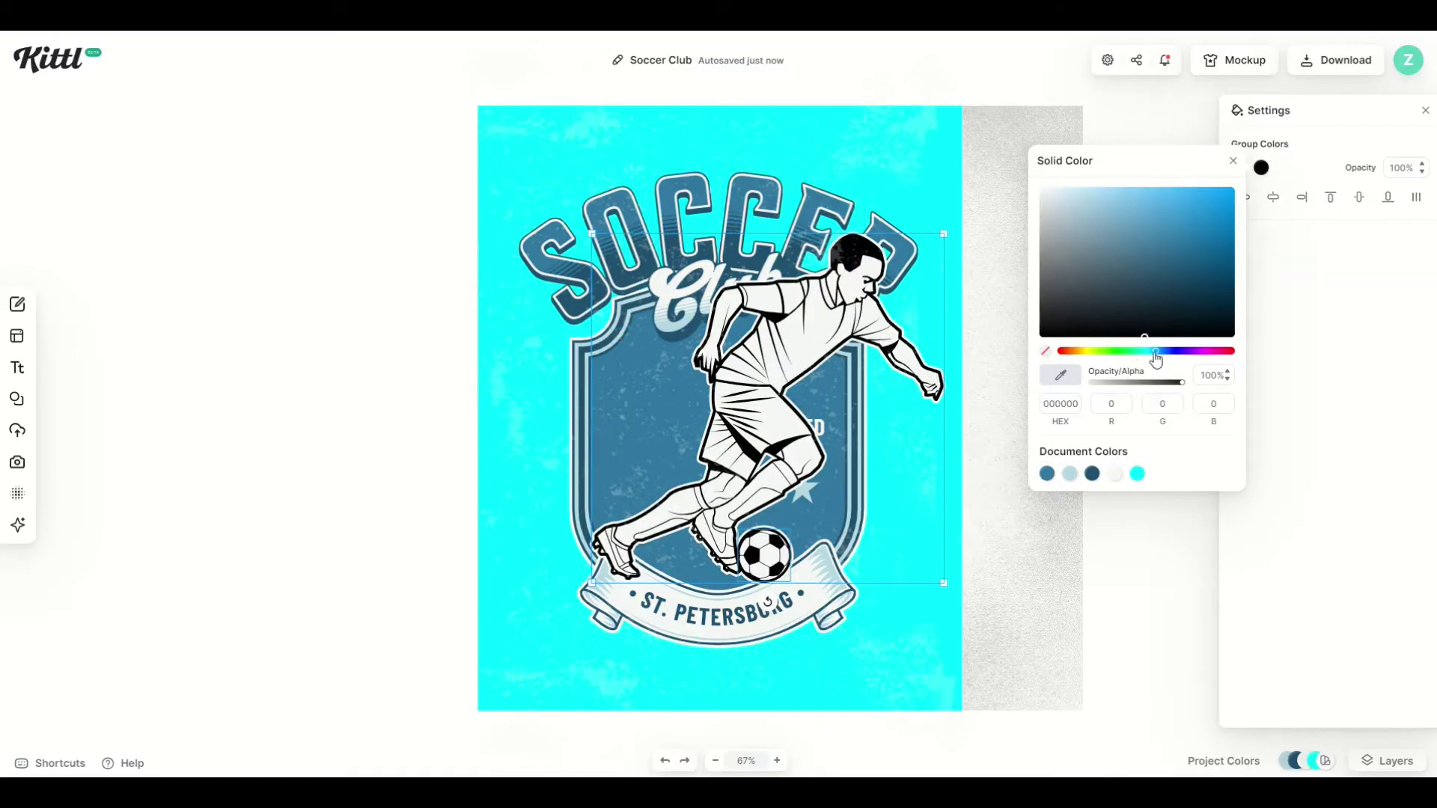
left_click(1217, 293)
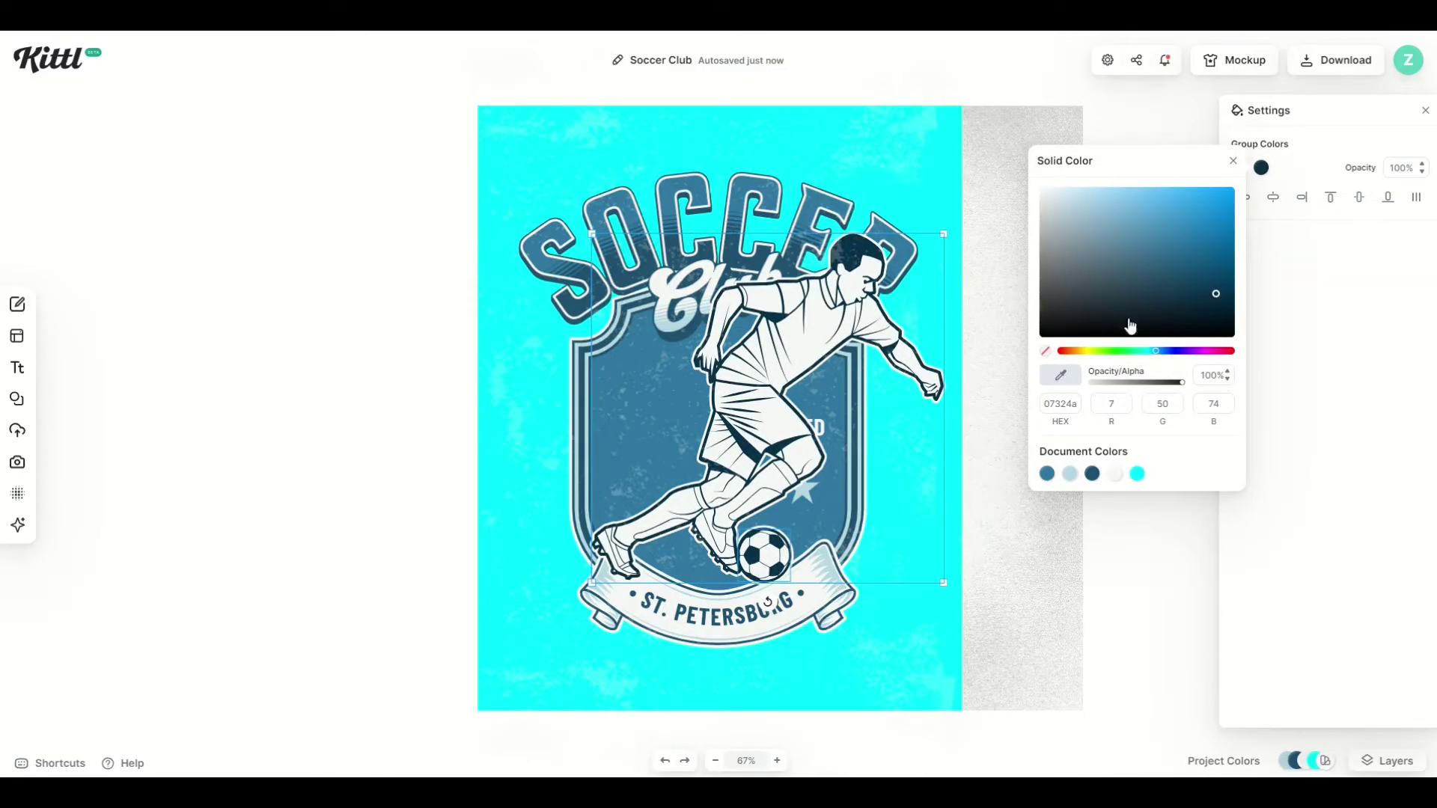
left_click(1120, 350)
left_click_drag(821, 341, 756, 345)
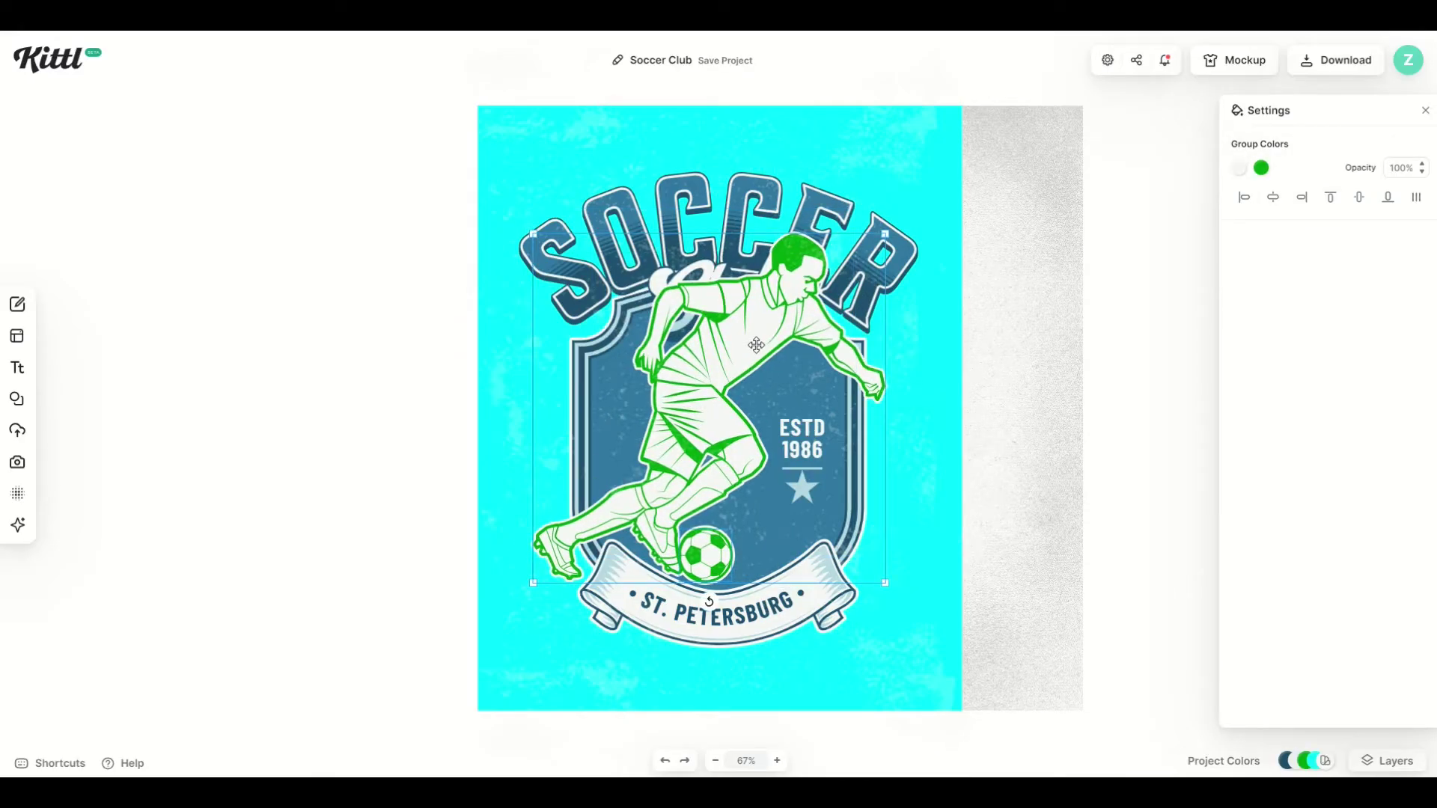
key("Delete")
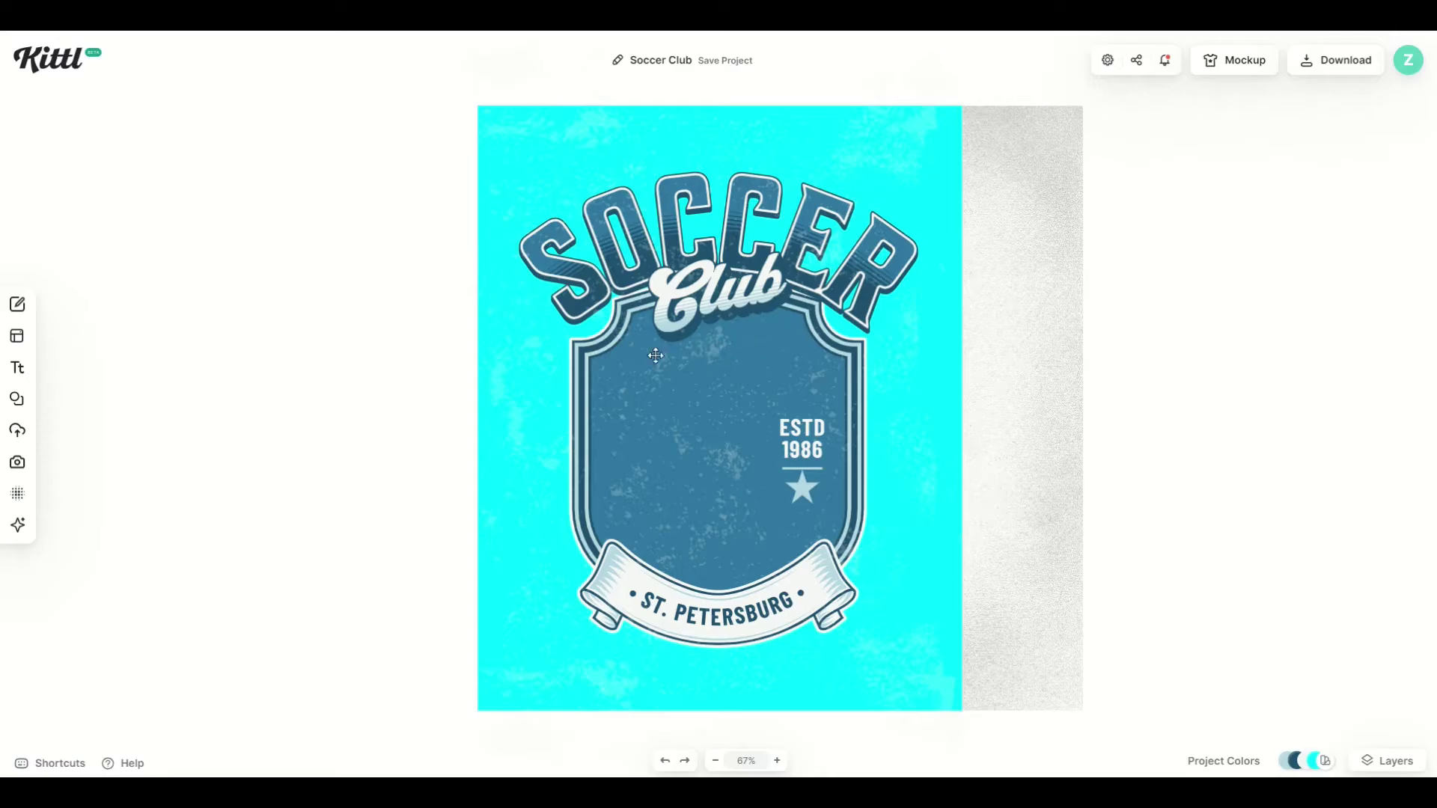
Search the elements for 'socc' and add the kicking-player illustration.
left_click(18, 400)
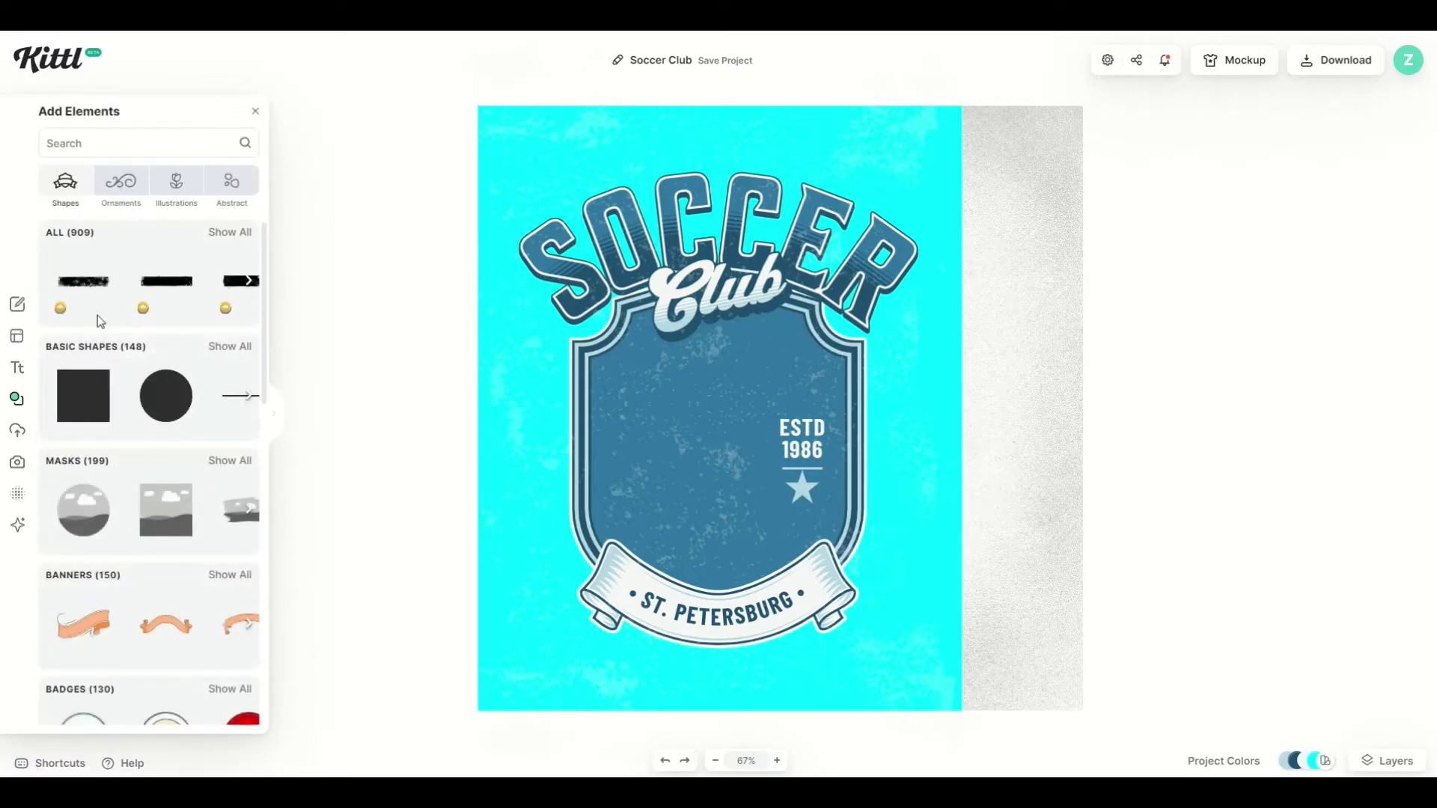
left_click(117, 141)
type("socc")
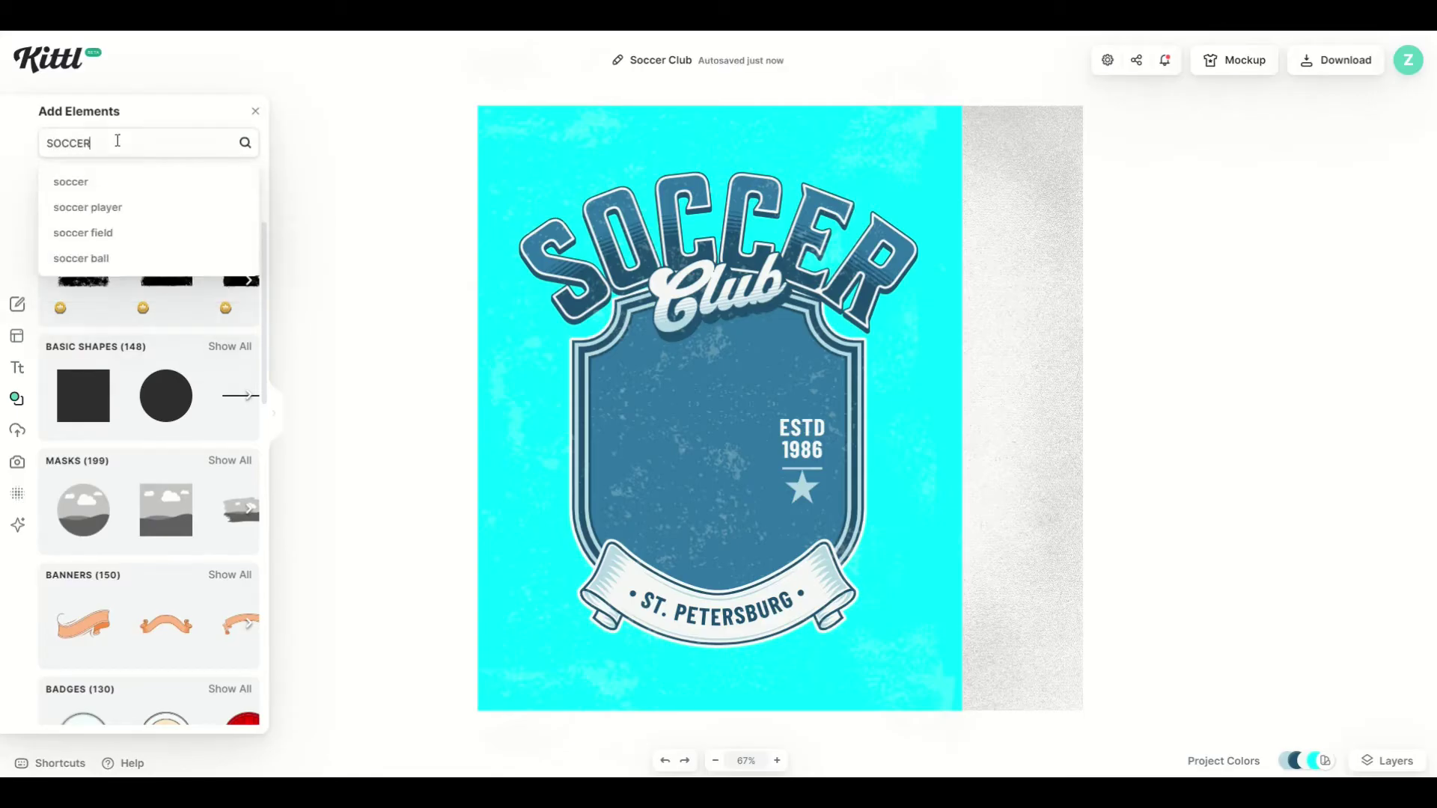
key("Return")
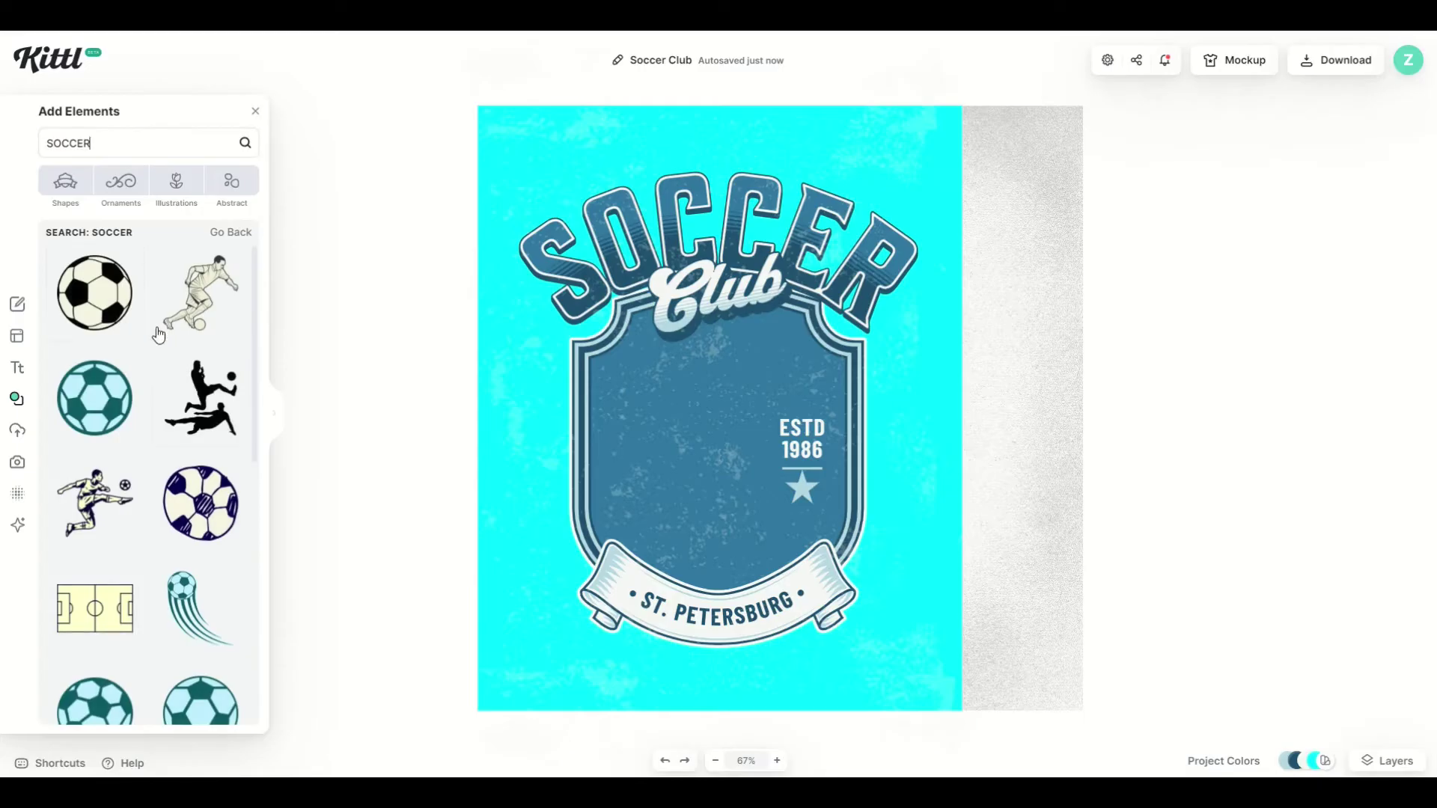
scroll(158, 334, "down", 1)
left_click(101, 425)
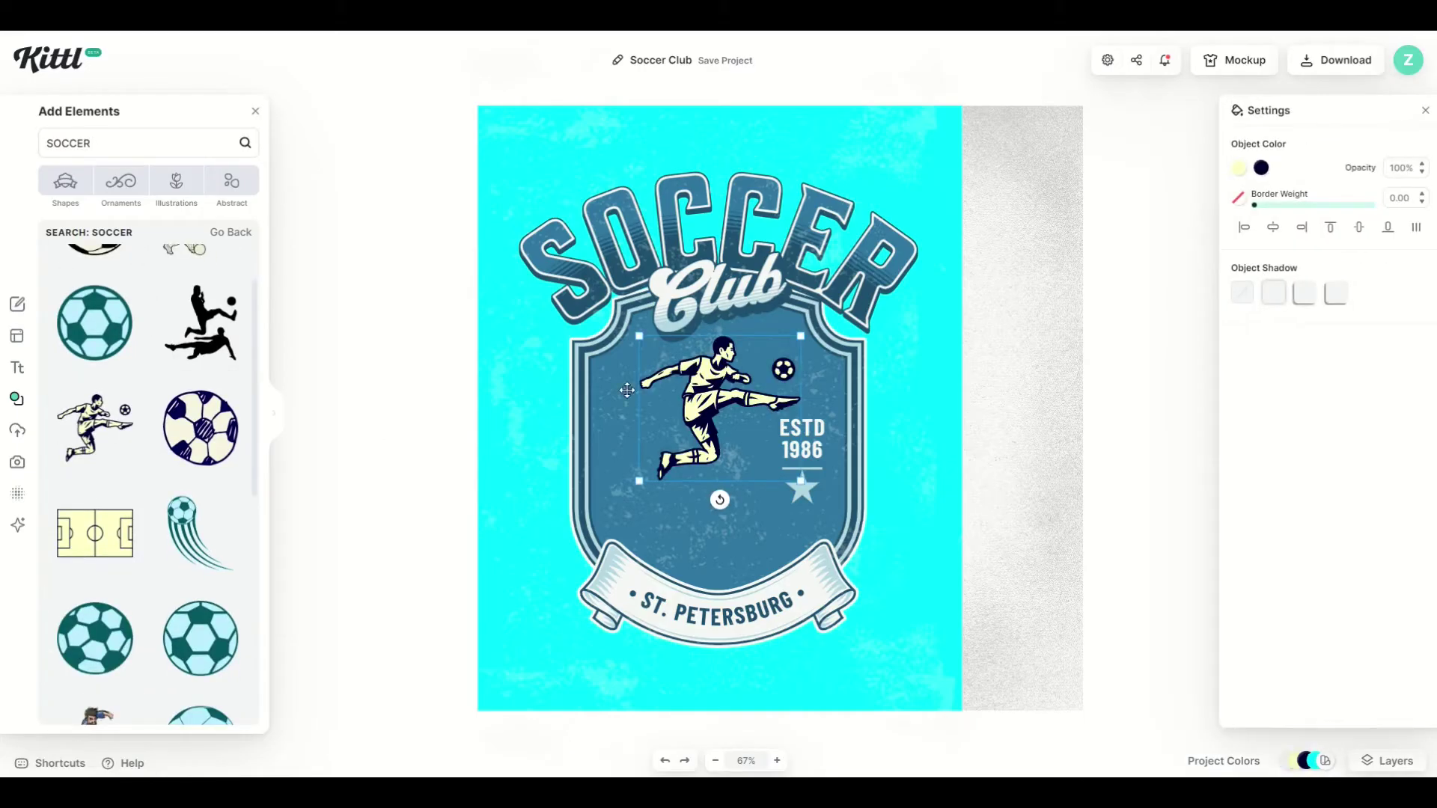
Enlarge the kicking player and move it down over the centre of the crest.
left_click_drag(640, 338, 446, 212)
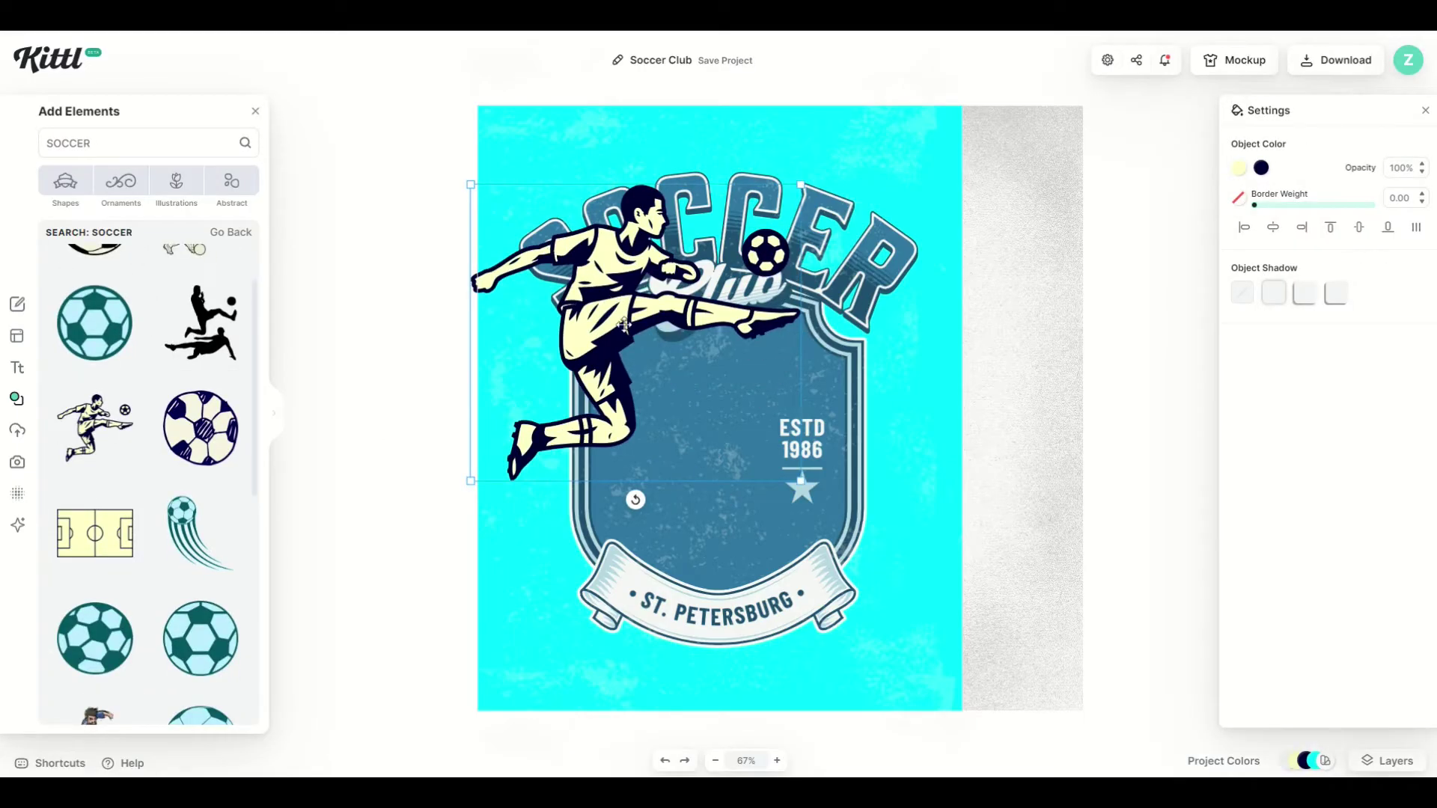
left_click_drag(609, 303, 698, 424)
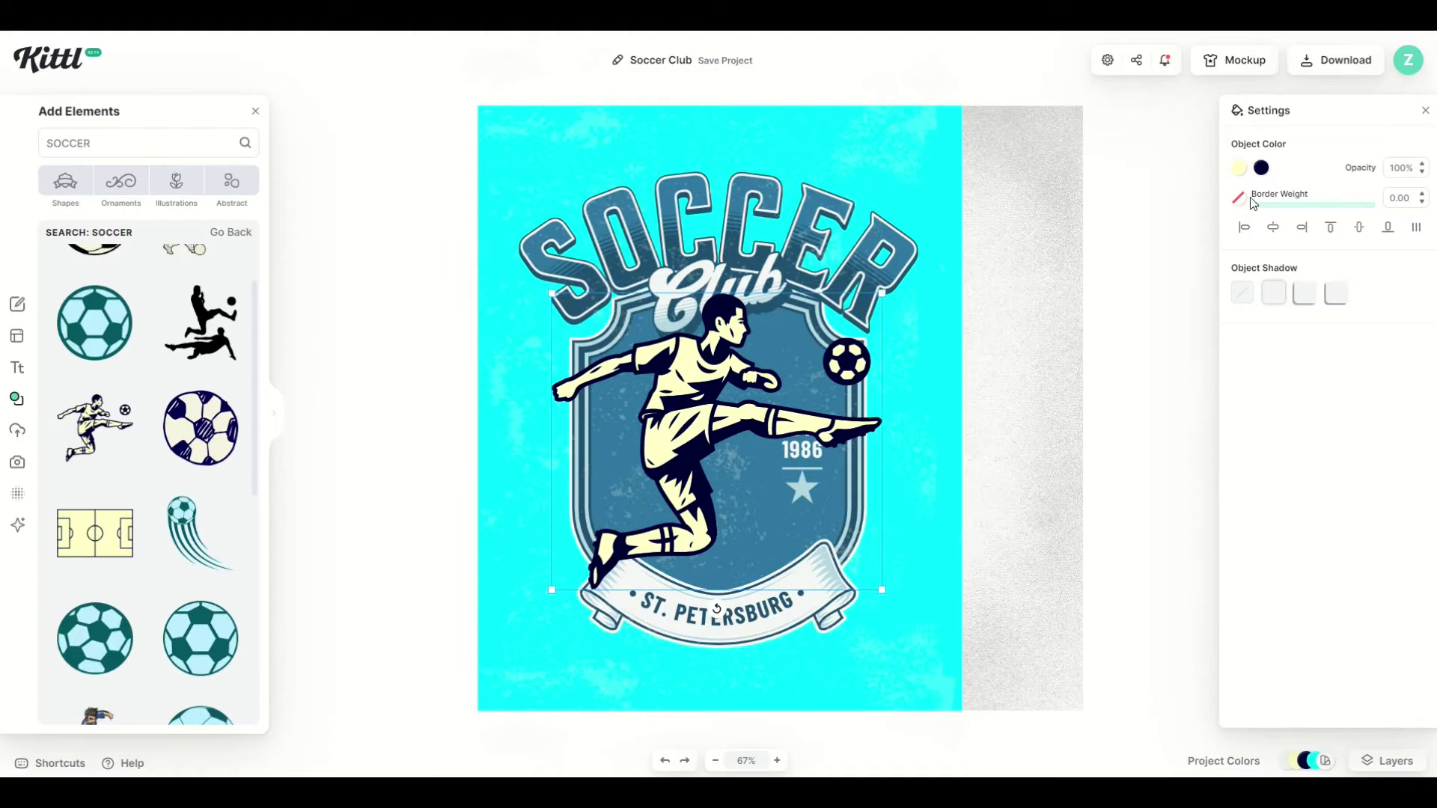
left_click(1260, 170)
left_click(1164, 138)
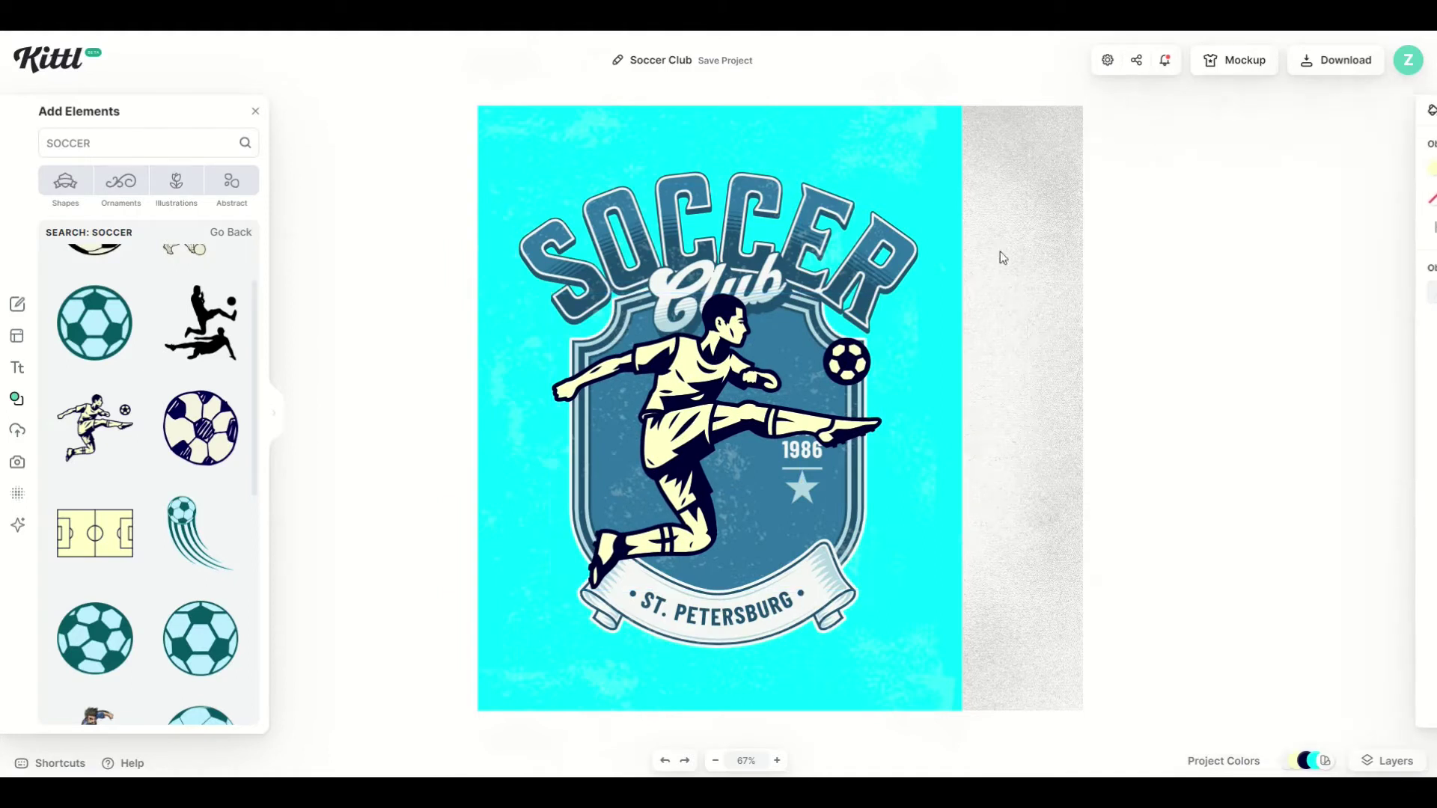
Colour the player's outlines steel blue by sampling the SOCCER lettering with the eyedropper.
left_click(692, 391)
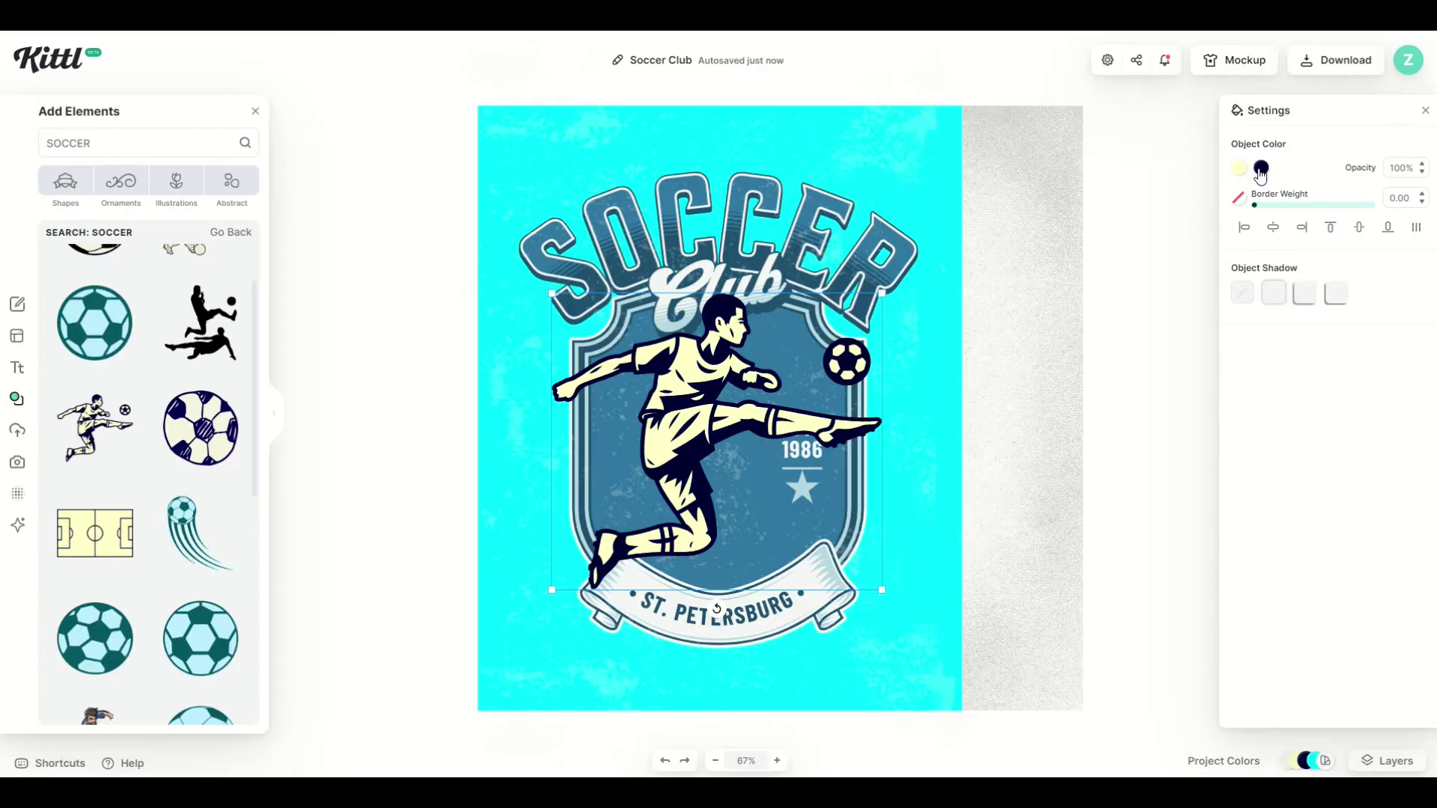
left_click(1261, 170)
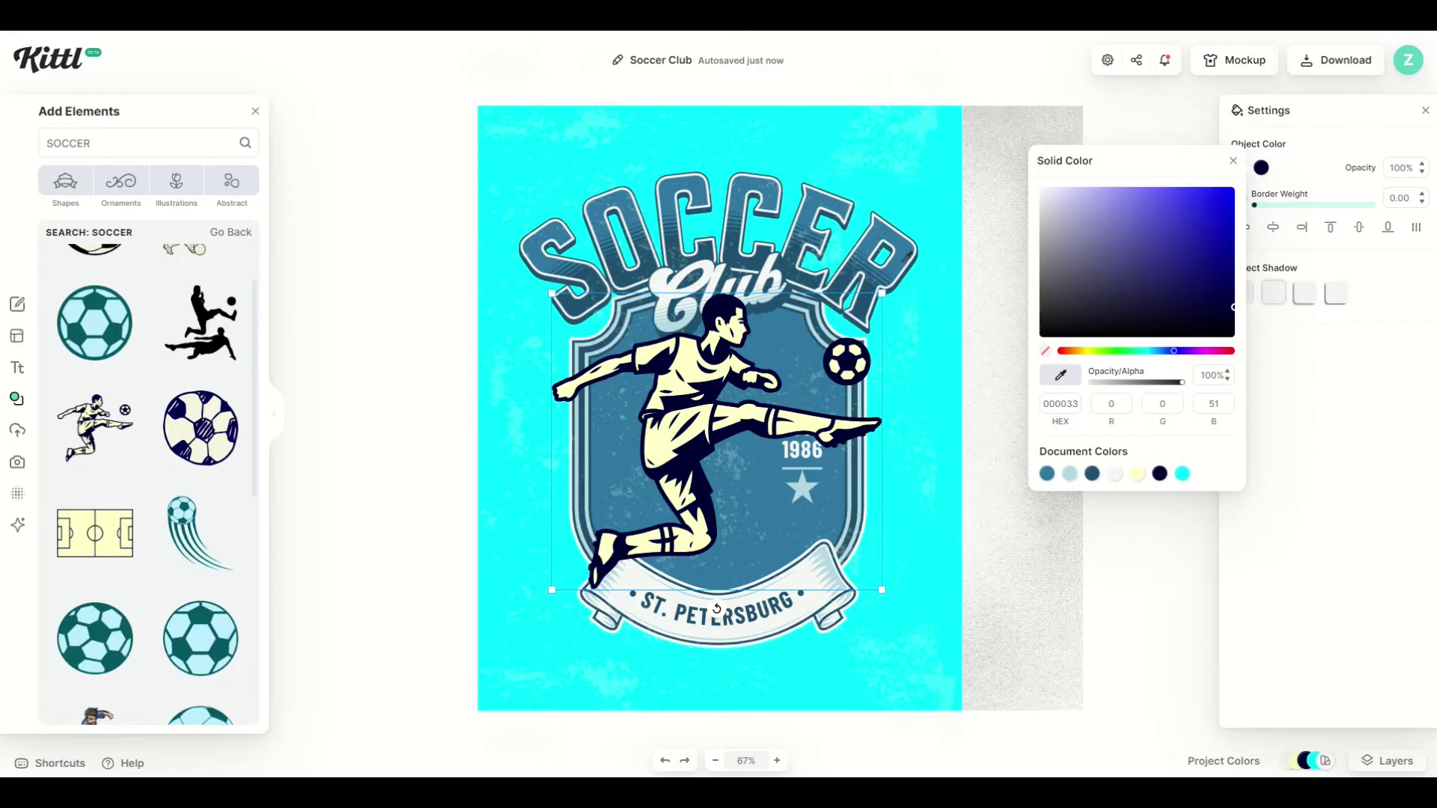
left_click(901, 260)
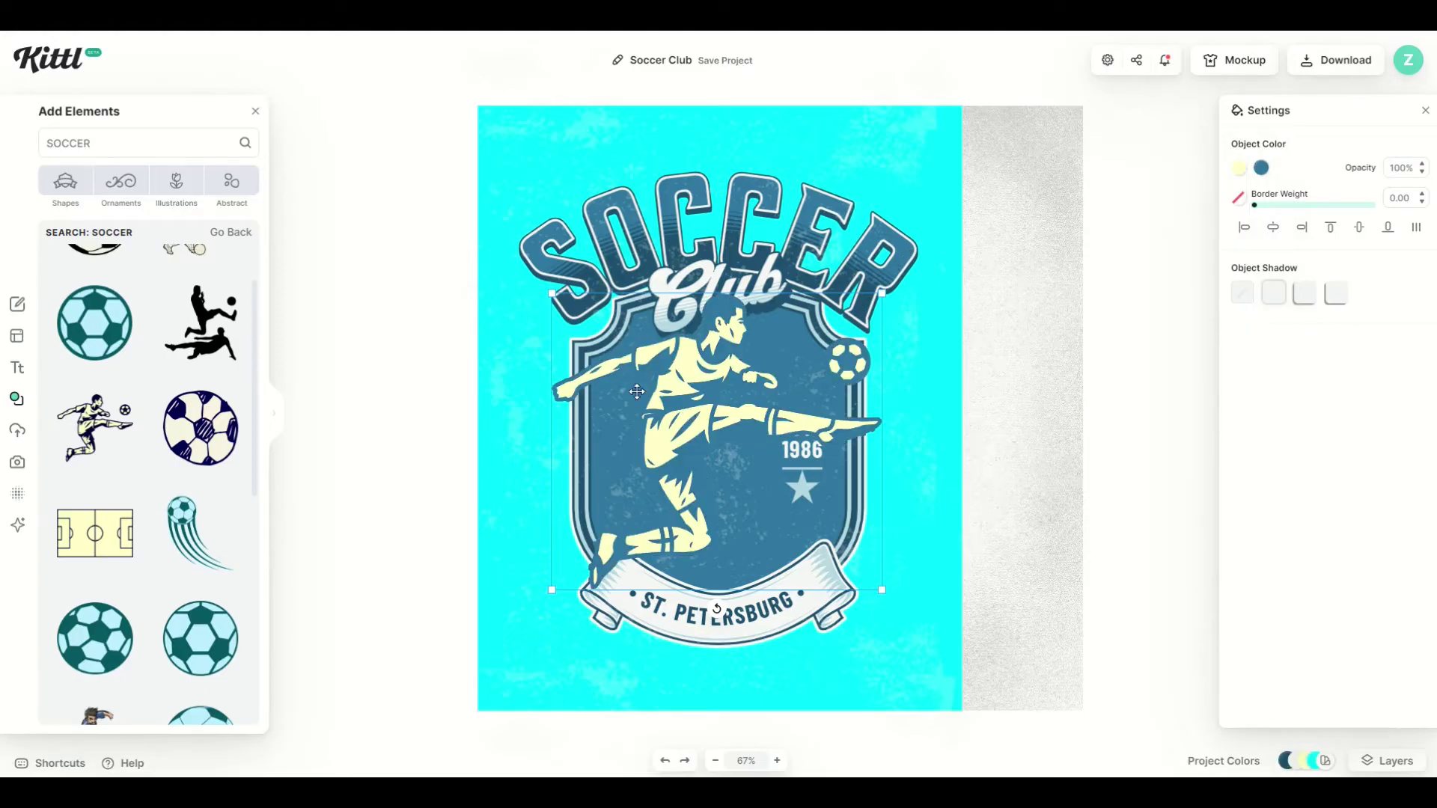
left_click_drag(723, 375, 691, 395)
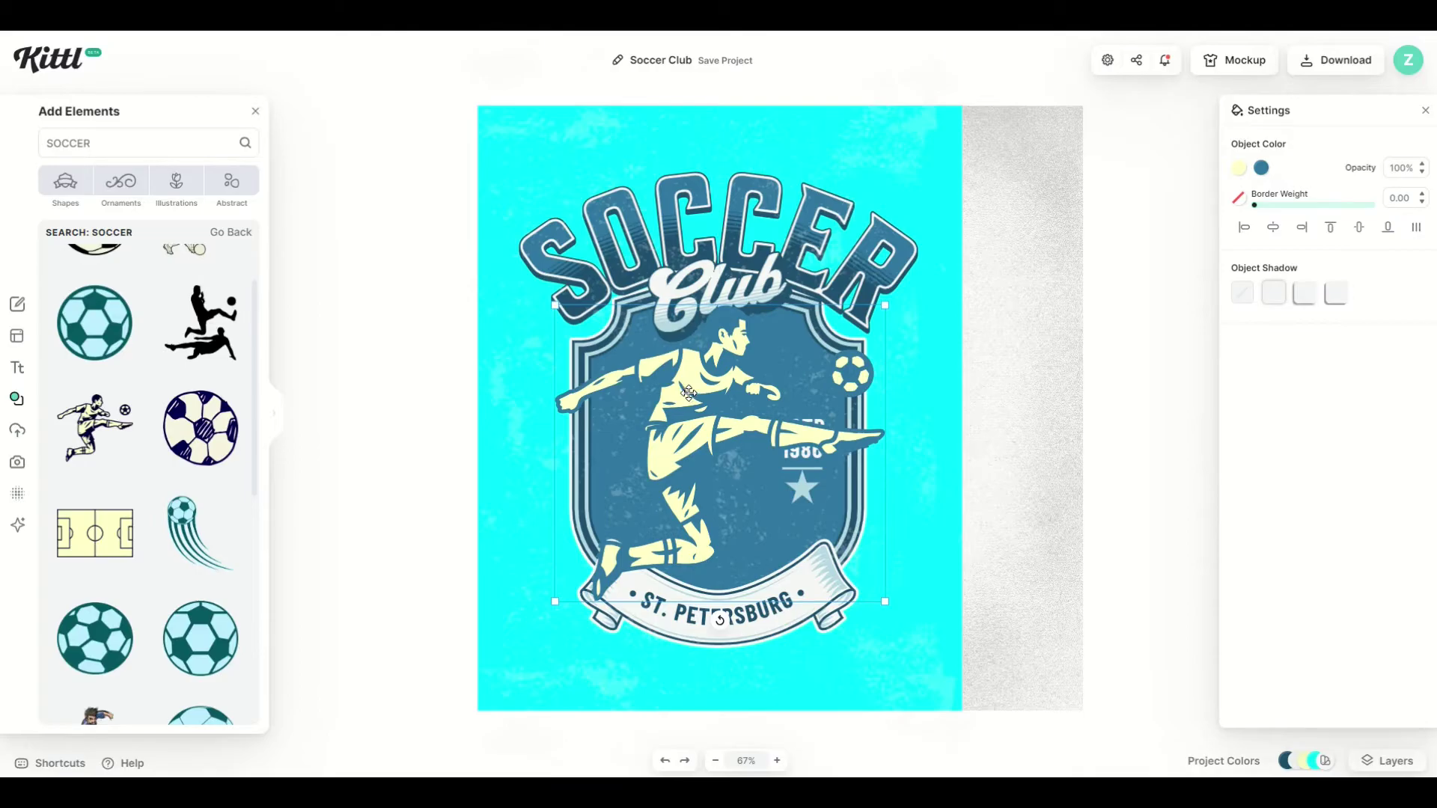
Reposition the player and adjust its layer order so it sits just behind the Club lettering.
right_click(689, 393)
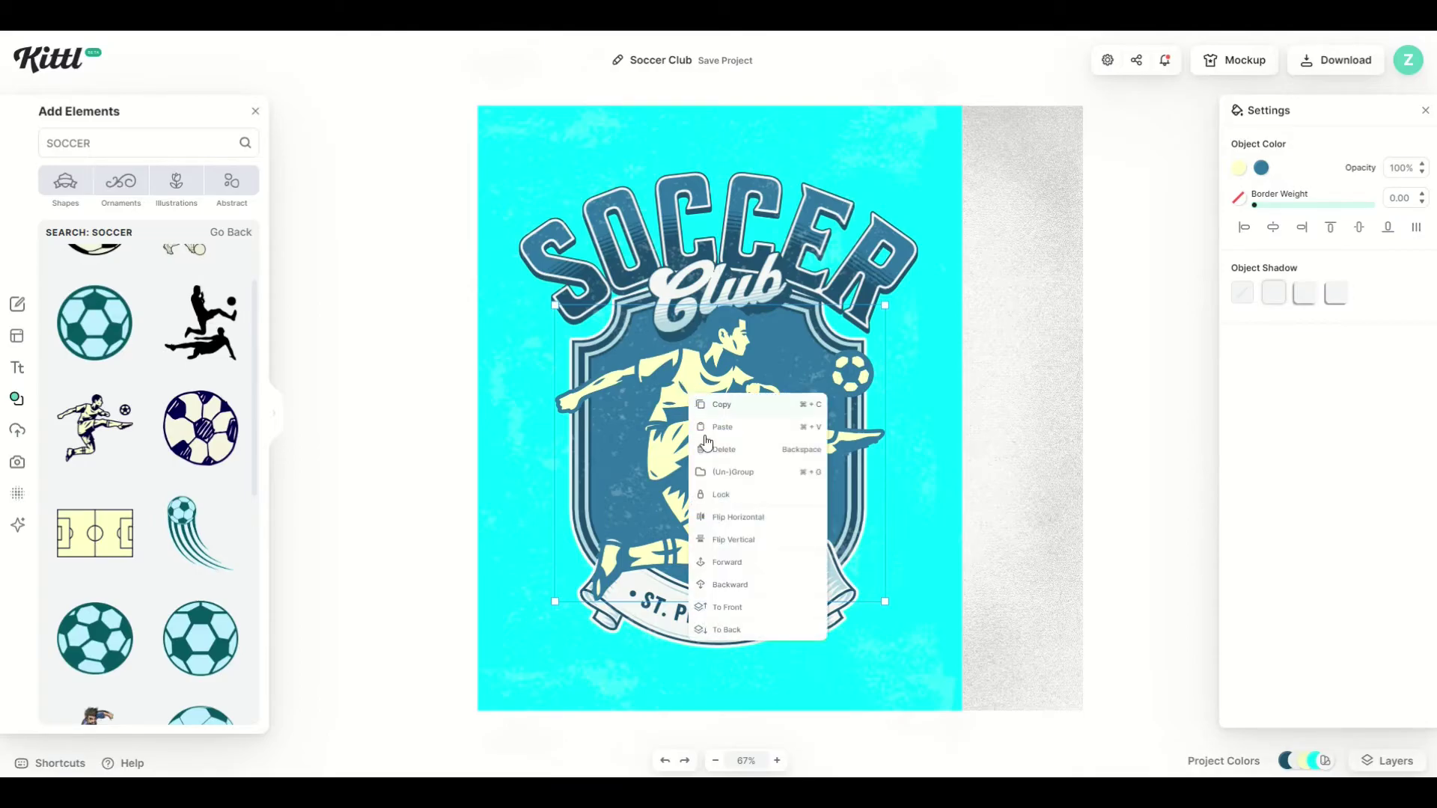
left_click(728, 631)
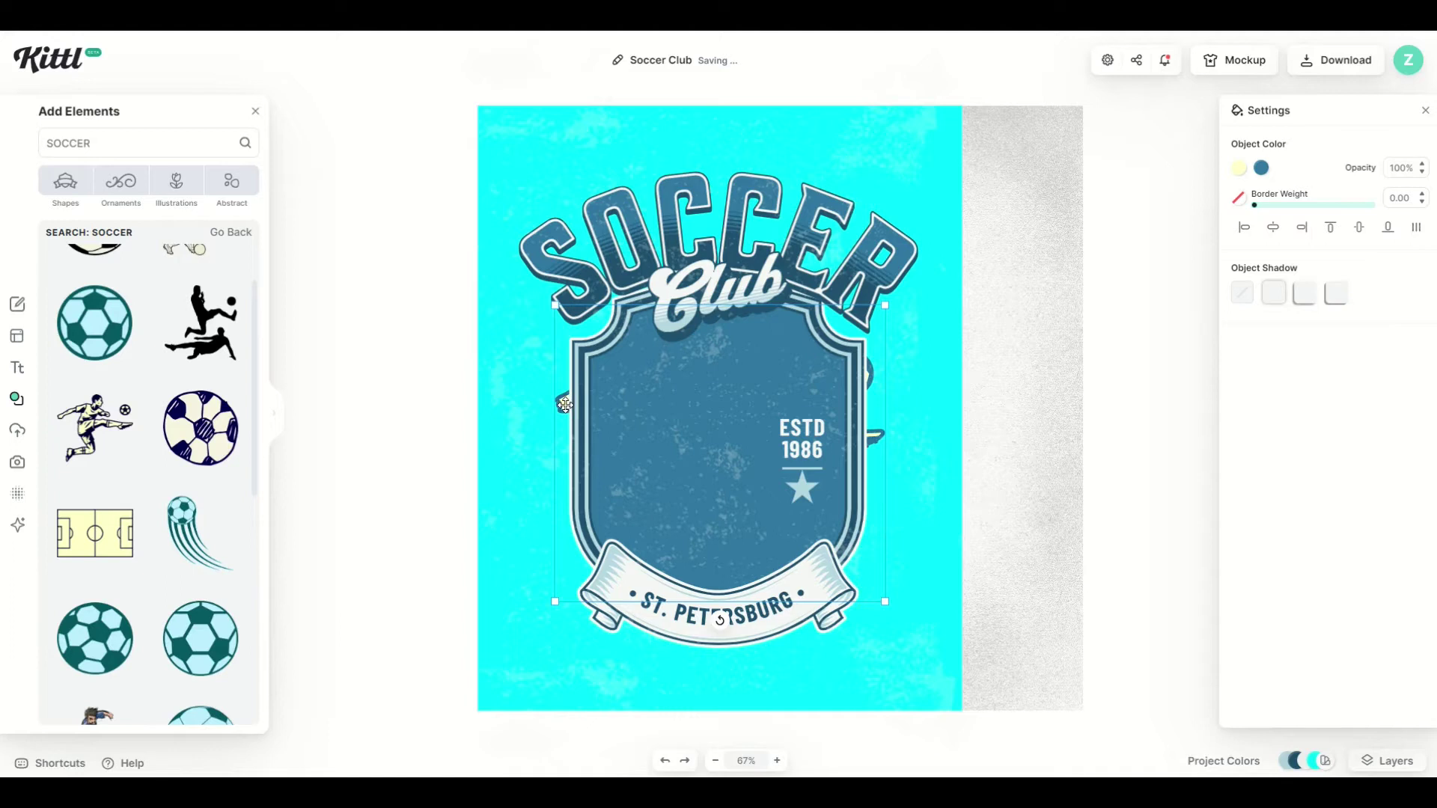
left_click_drag(565, 405, 517, 428)
right_click(518, 428)
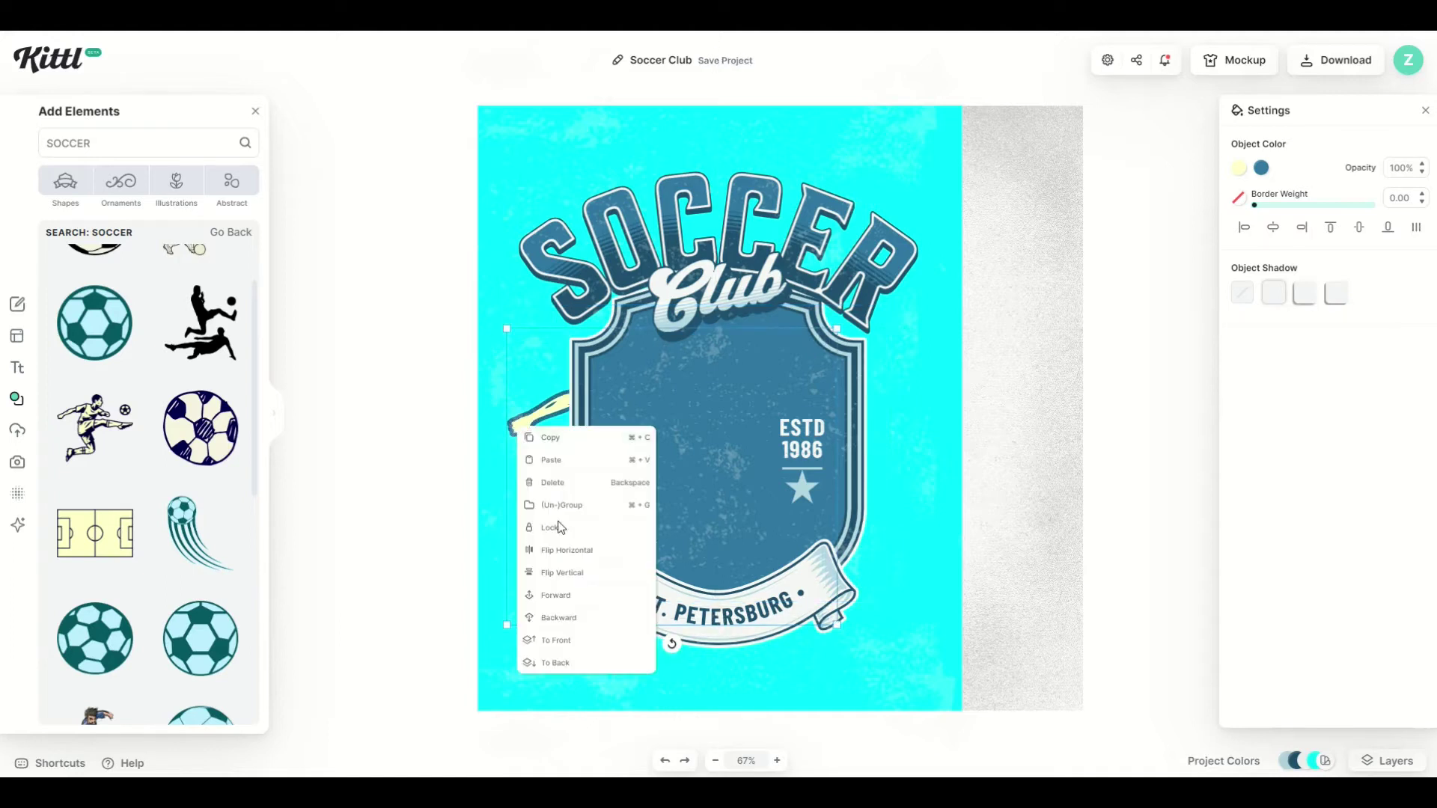
left_click(563, 640)
left_click_drag(633, 471, 685, 432)
right_click(686, 431)
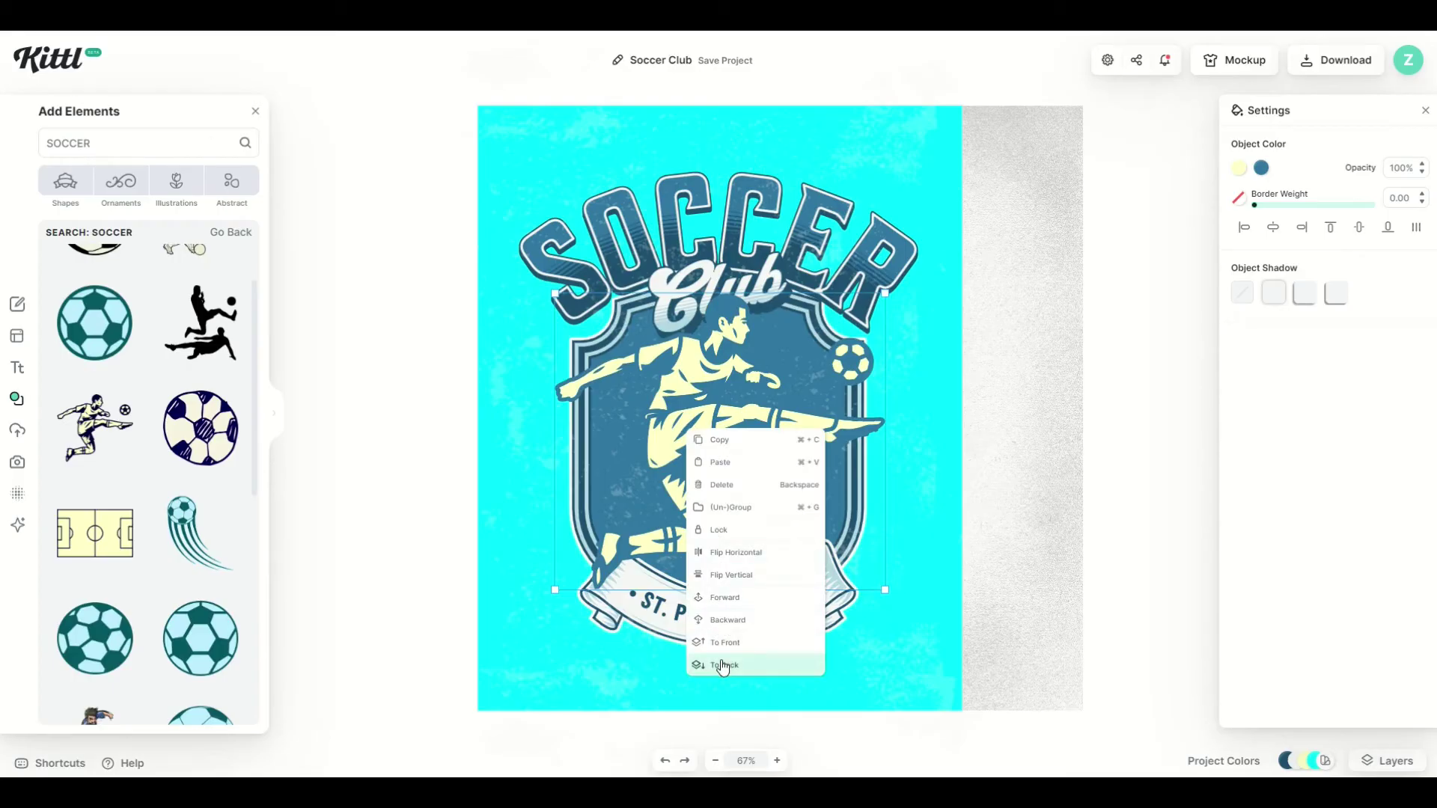
left_click(714, 620)
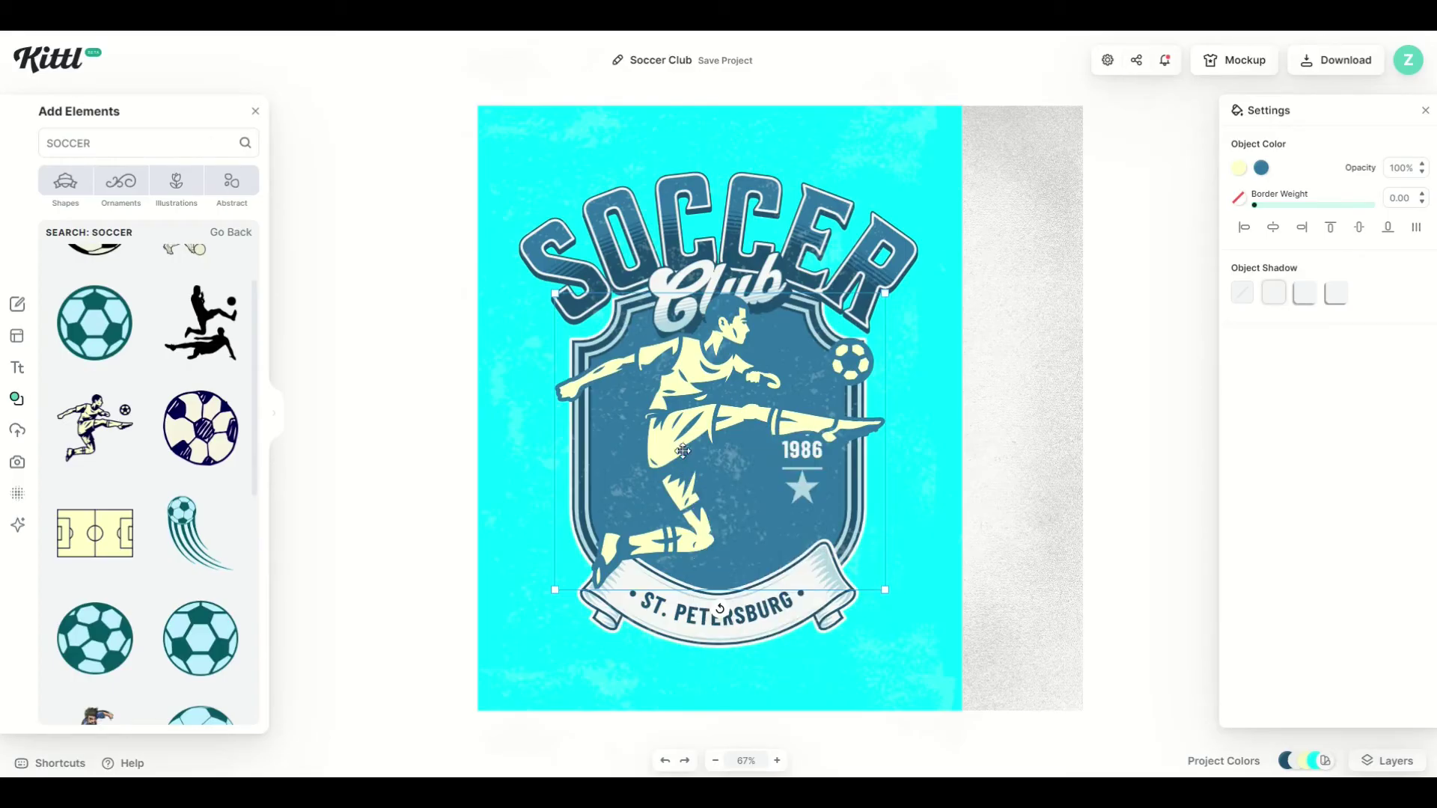
left_click_drag(683, 450, 715, 409)
right_click(692, 447)
left_click(731, 640)
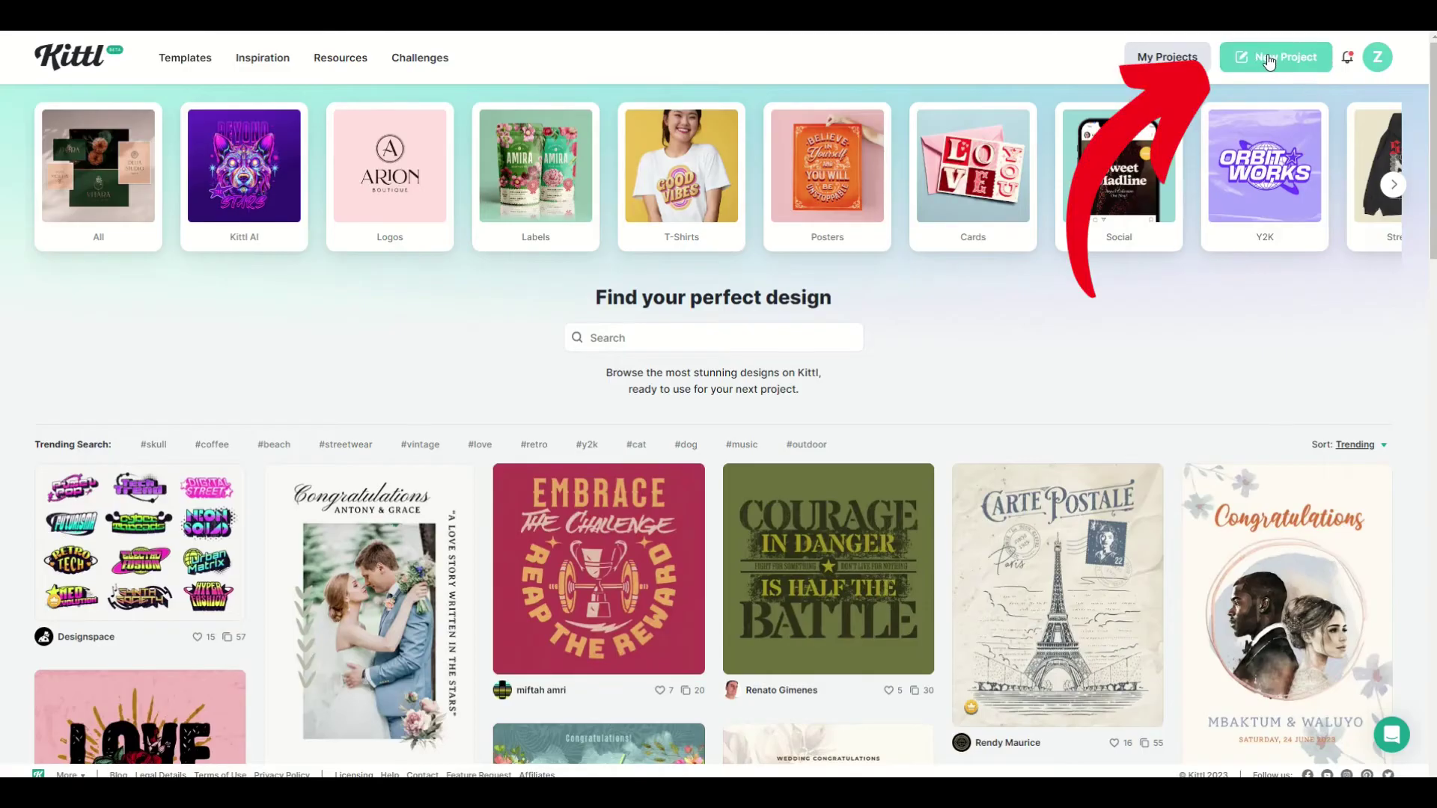
Create a new portrait project at 4500 × 5400 pixels, starting from the A4 preset.
left_click(1269, 61)
left_click(686, 360)
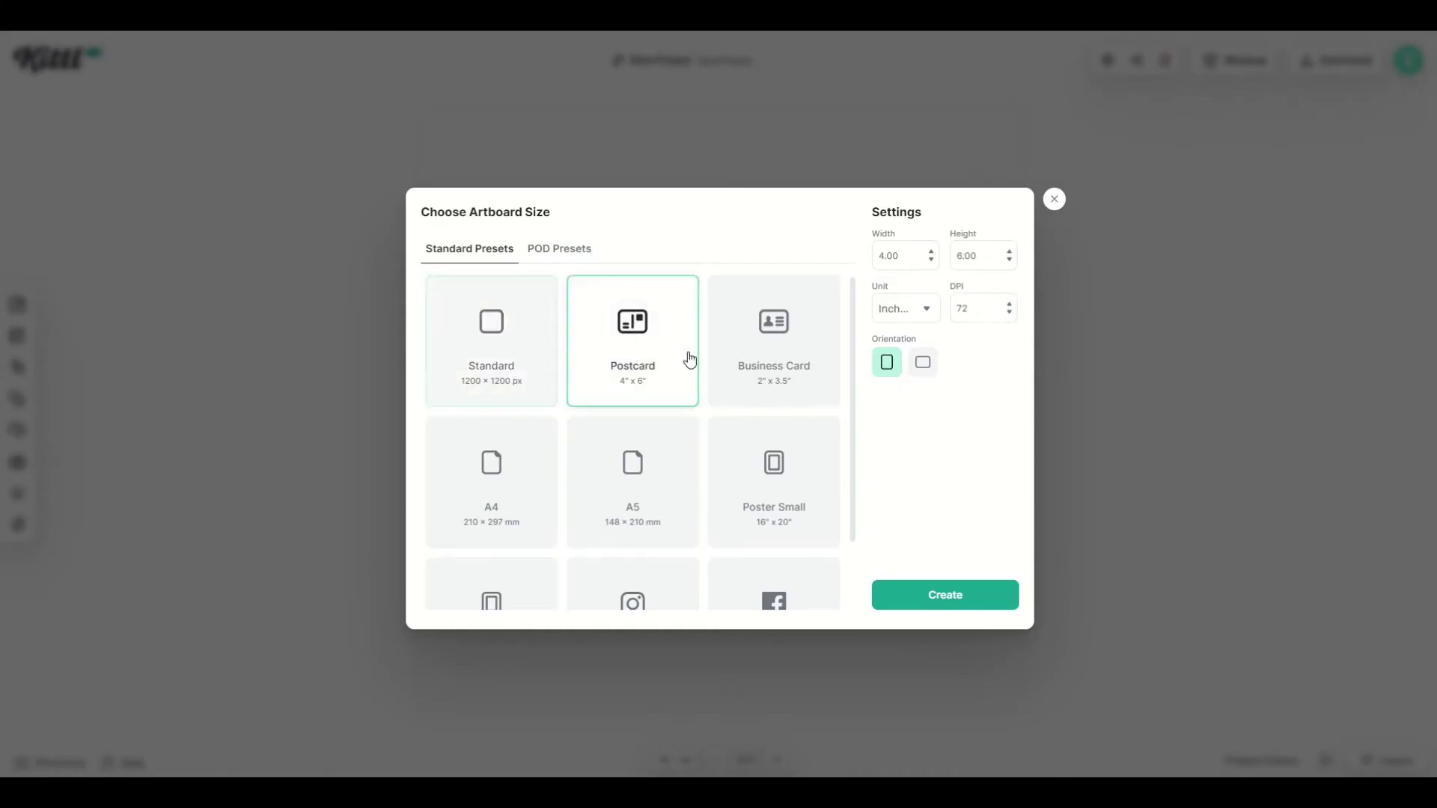
left_click(749, 374)
left_click(743, 458)
left_click(638, 491)
left_click(542, 490)
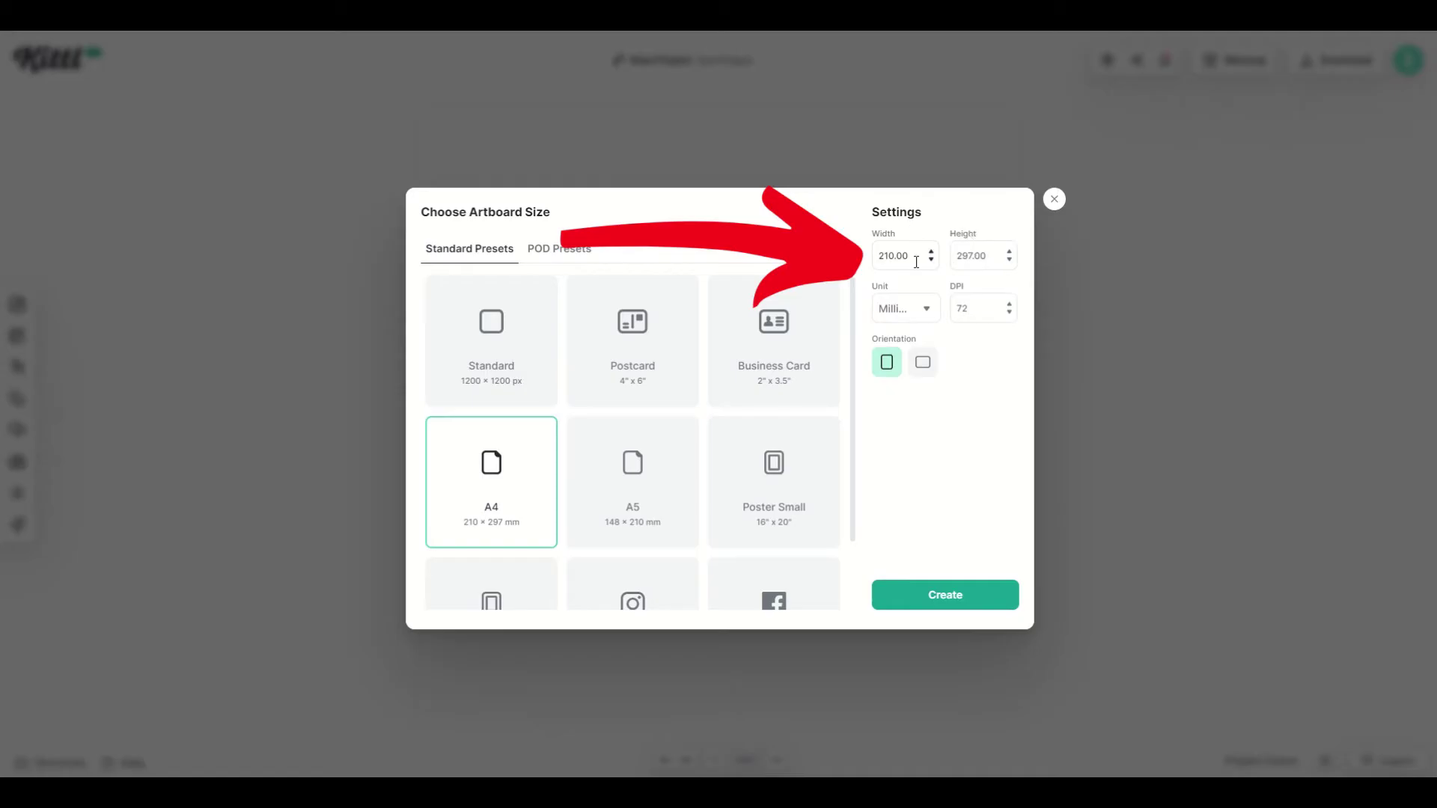
left_click(880, 310)
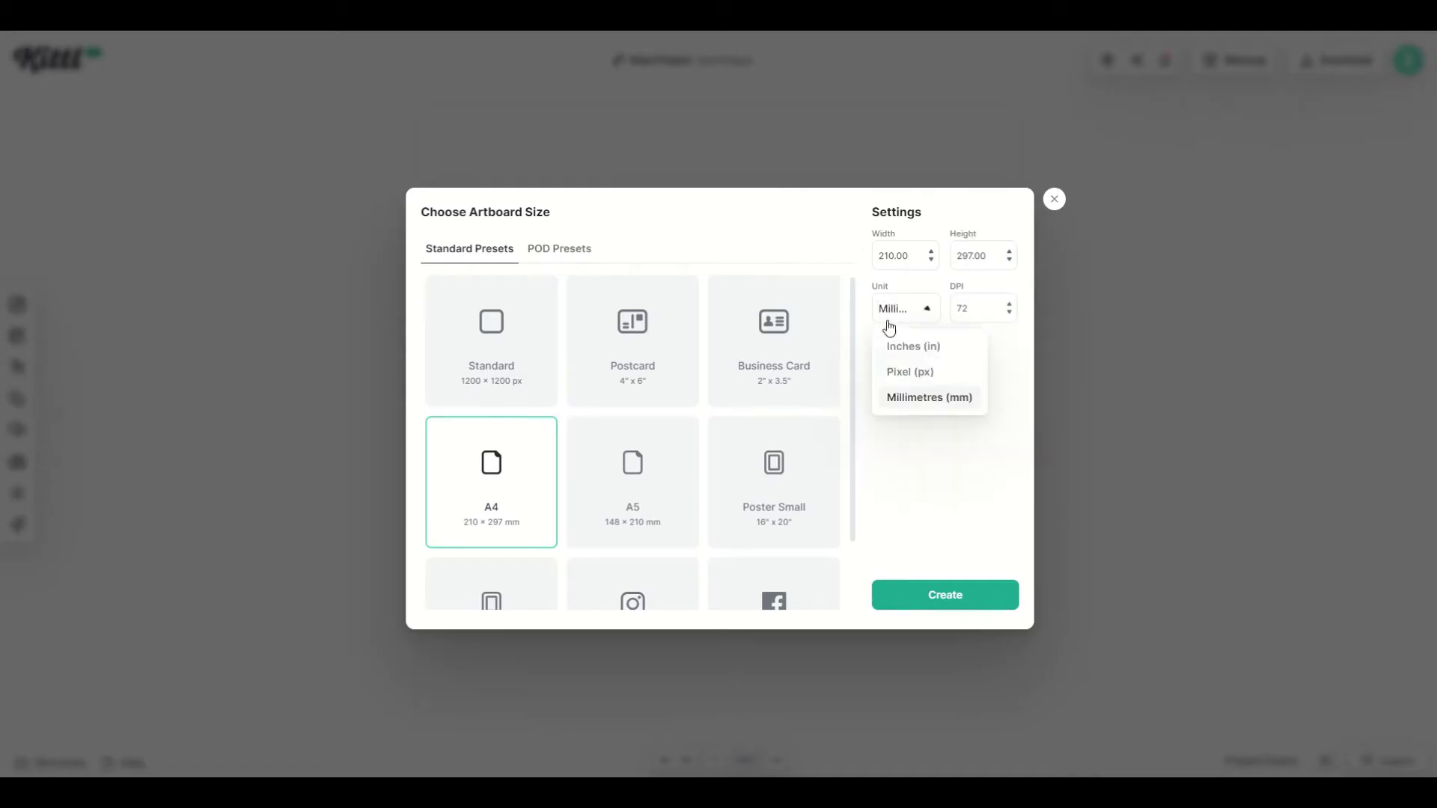
left_click(898, 372)
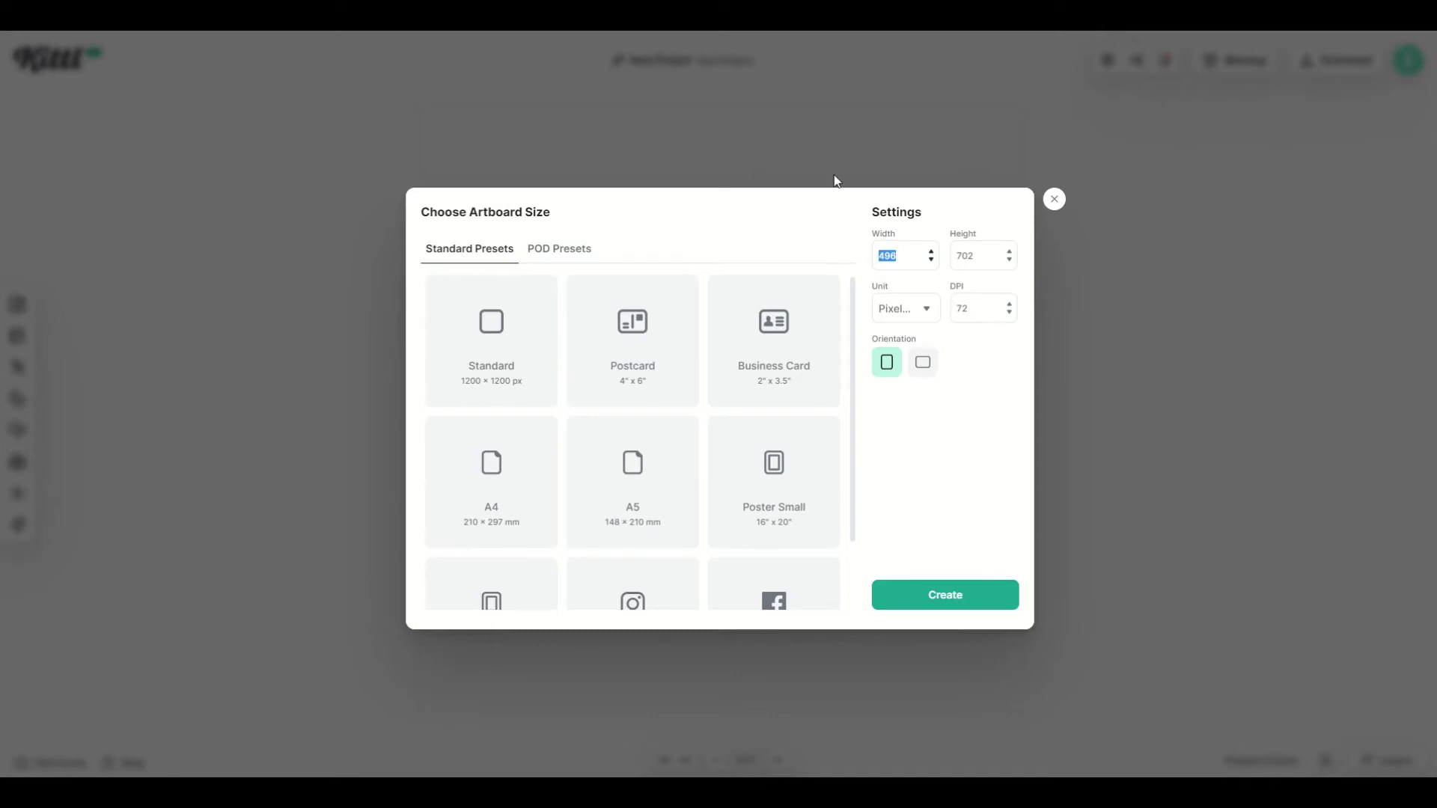
key("Tab")
type("5")
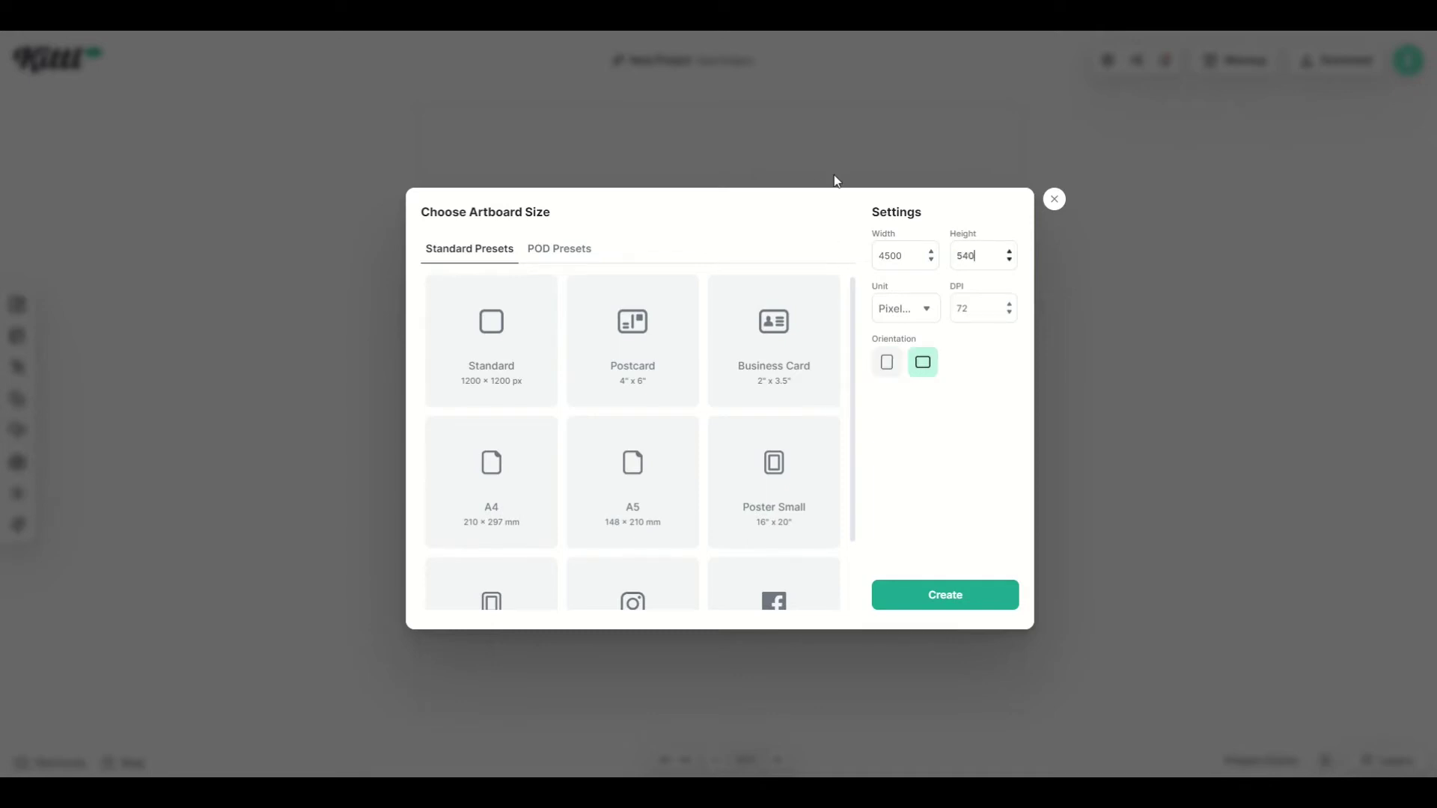
key("Tab")
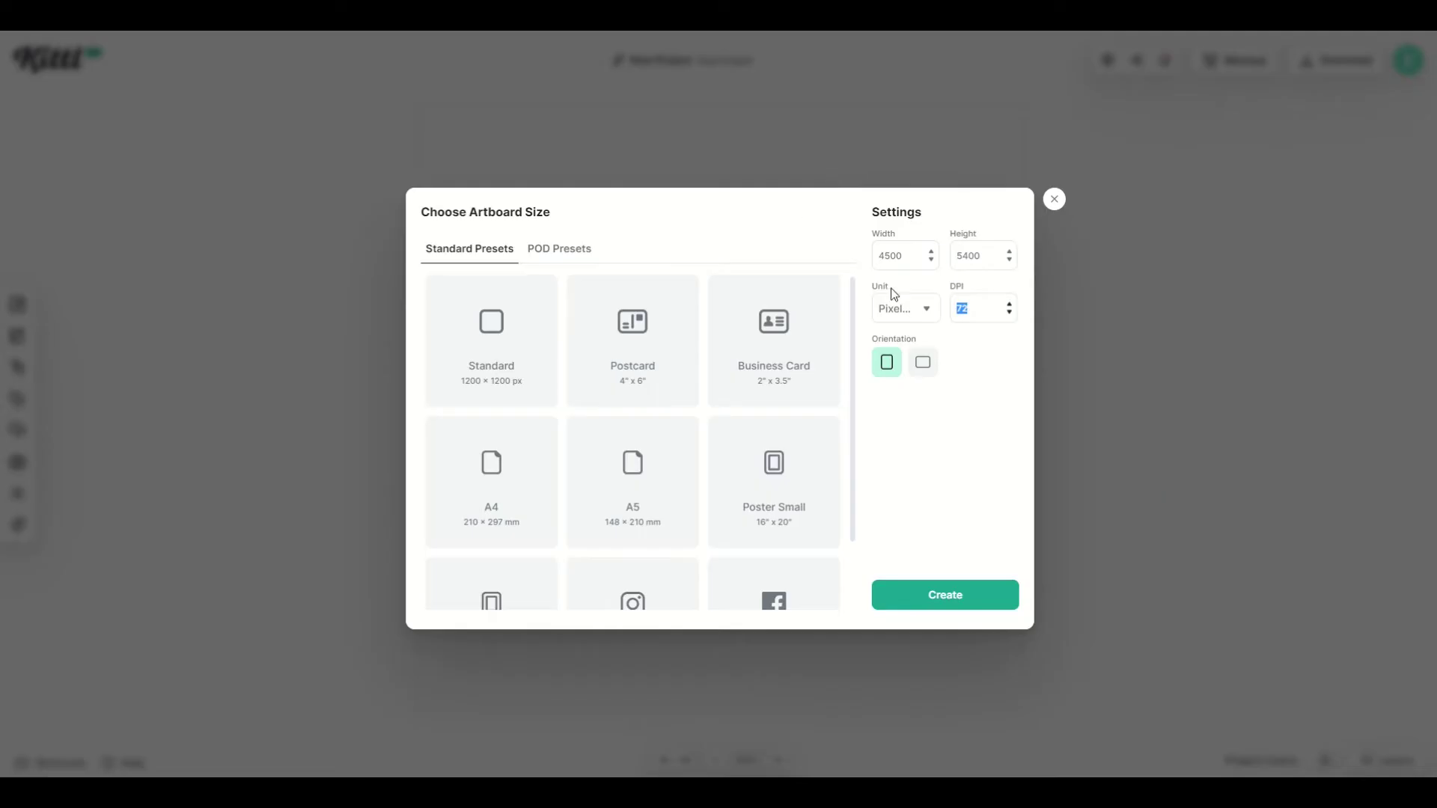
left_click(913, 595)
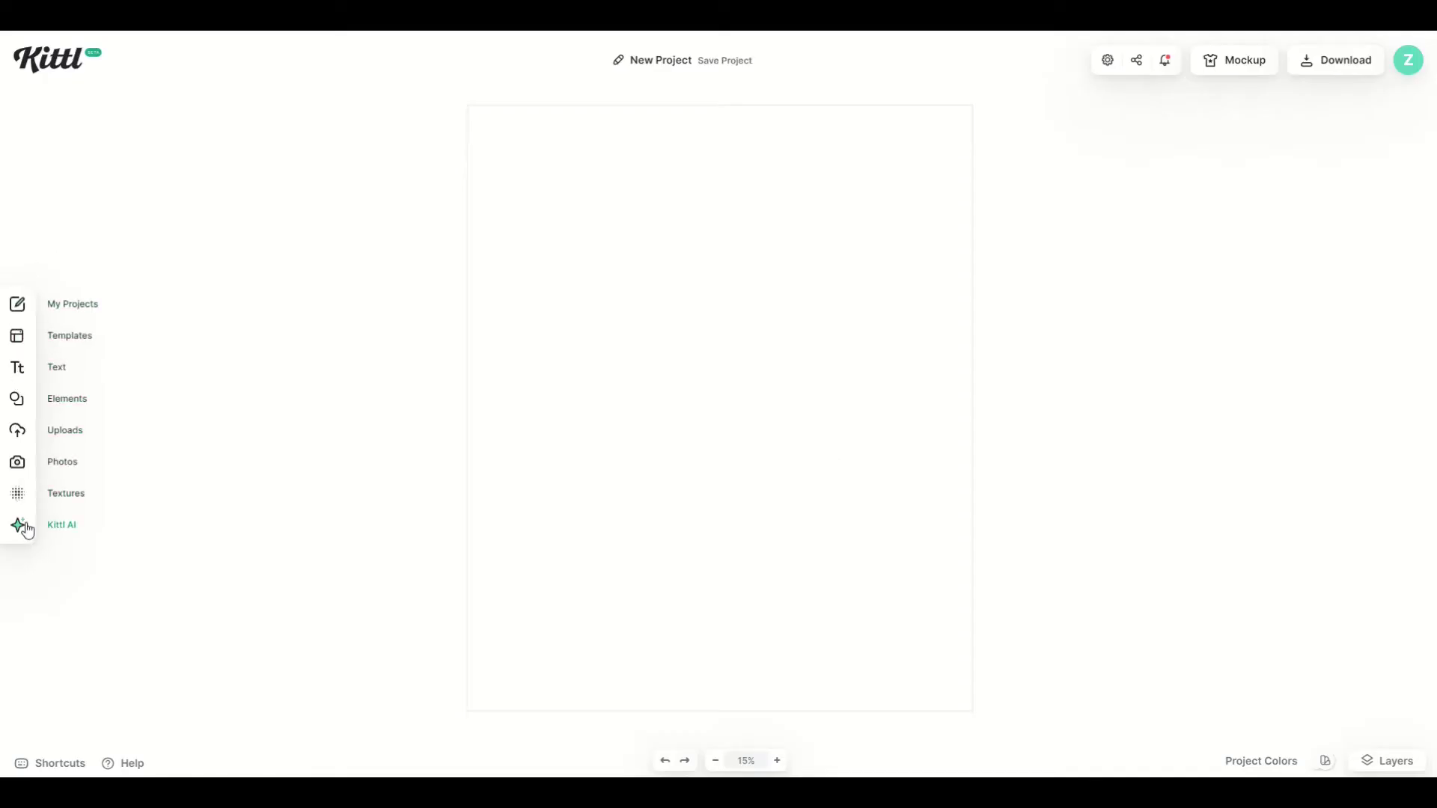
Add the red zigzag pattern from Complex Shapes and place it at the artboard's bottom-left corner.
left_click(75, 404)
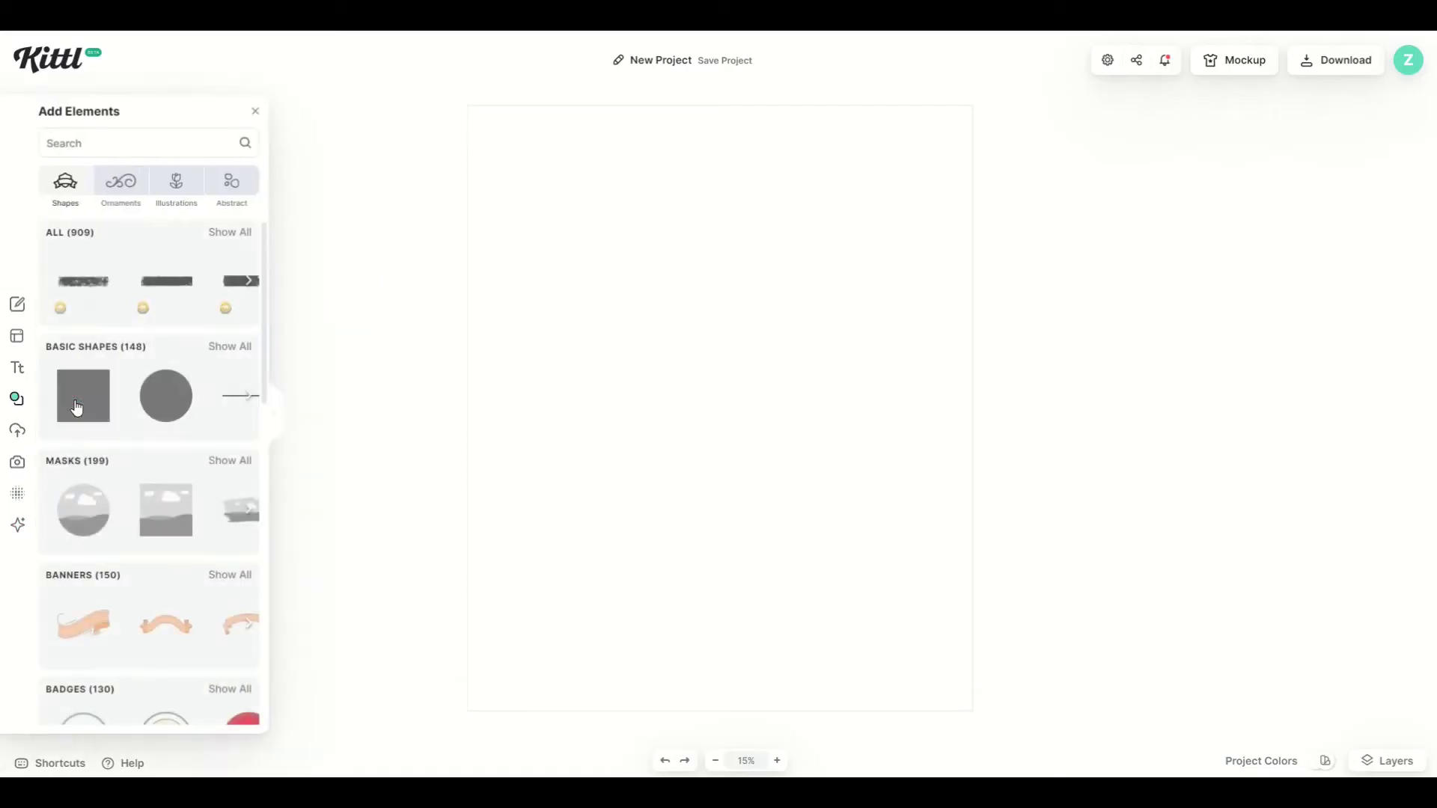
scroll(95, 282, "down", 2)
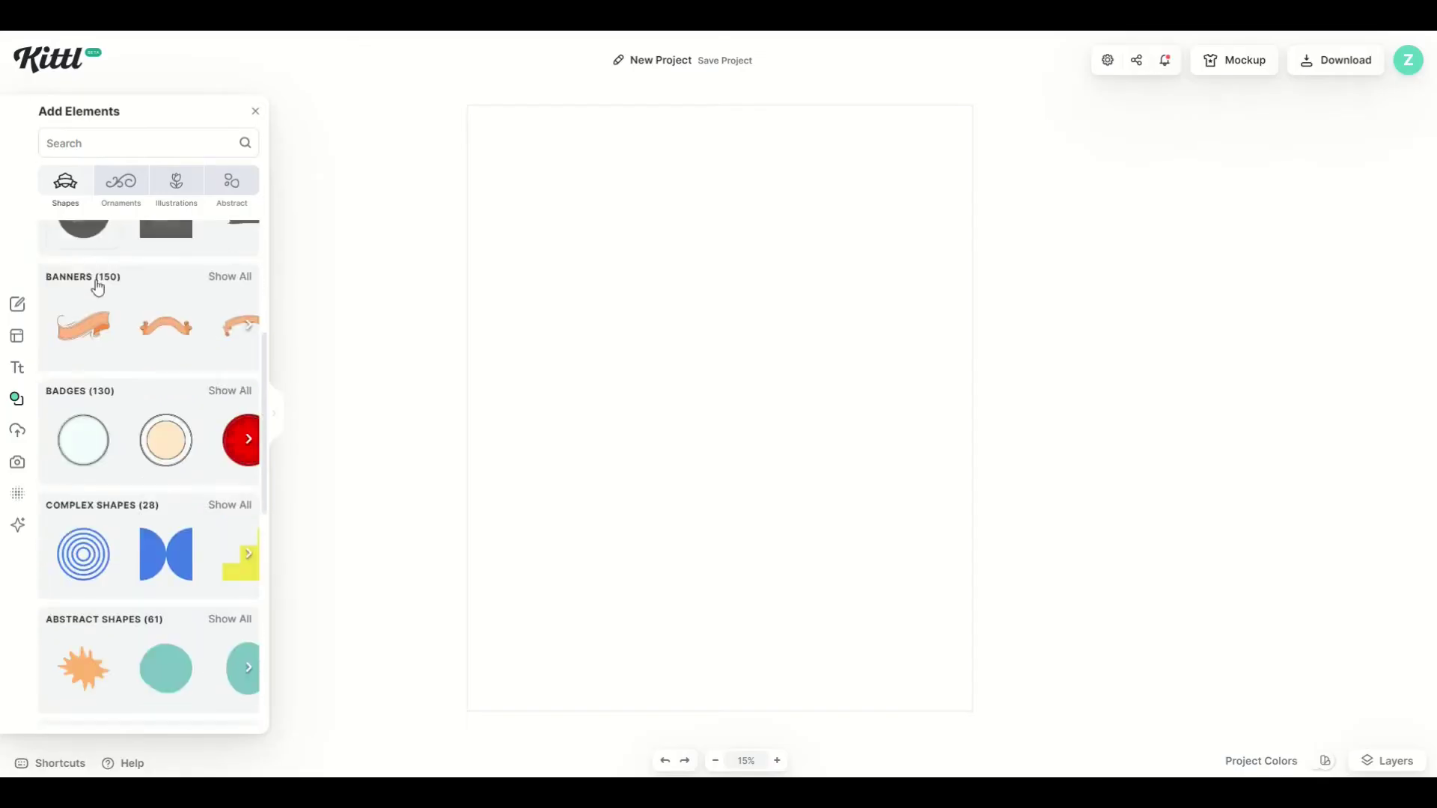
scroll(64, 524, "down", 3)
scroll(59, 594, "up", 4)
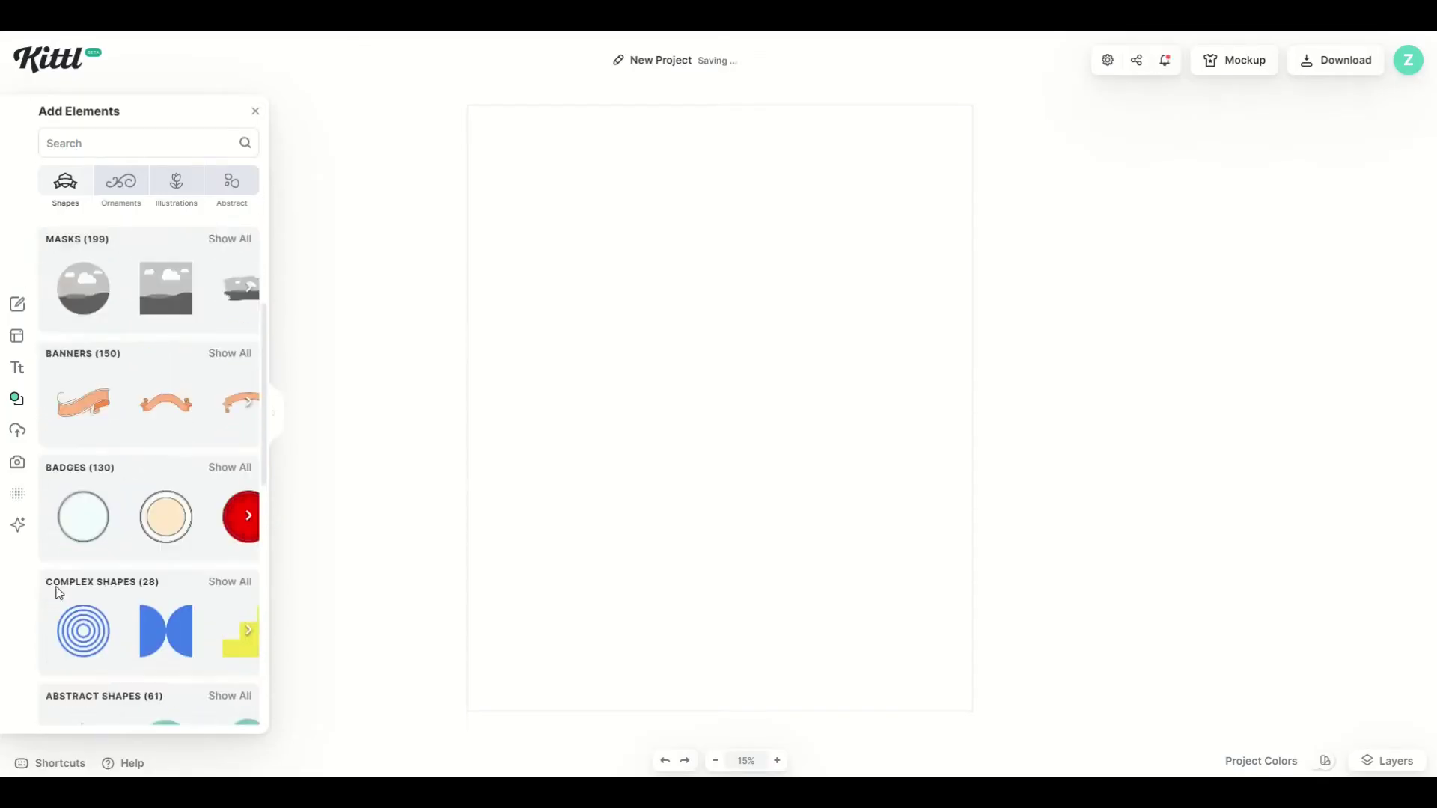
scroll(58, 569, "up", 2)
scroll(71, 468, "down", 4)
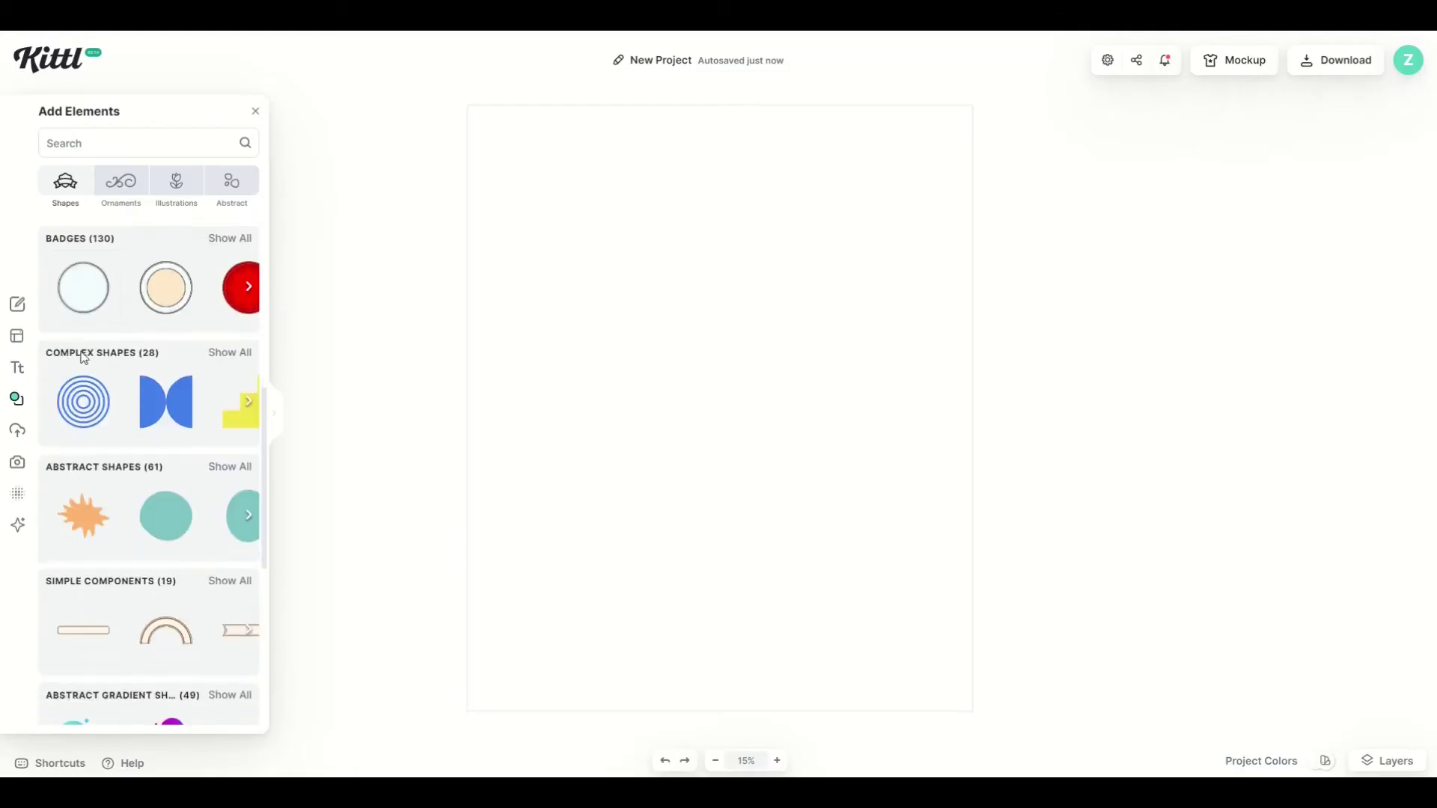
left_click(219, 354)
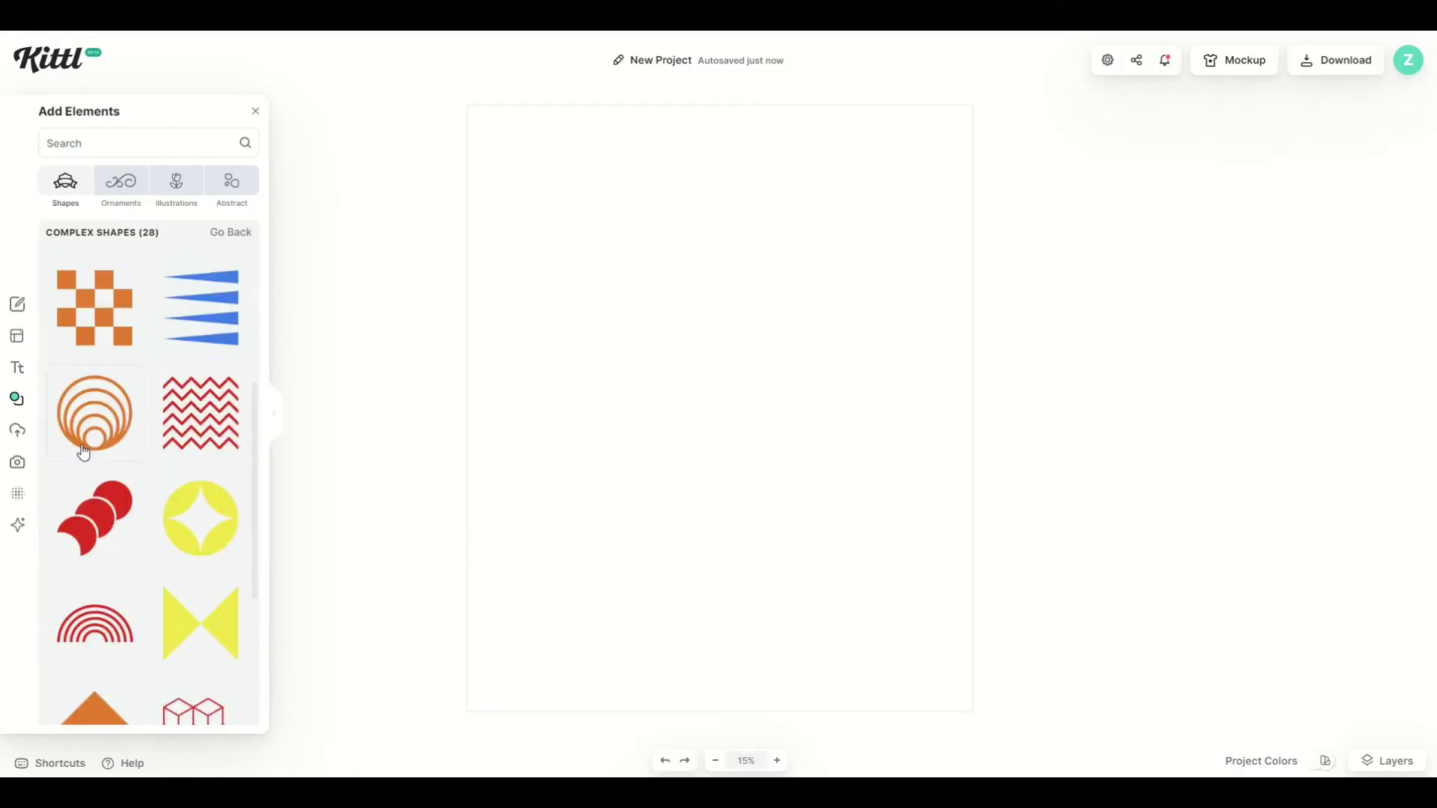
scroll(86, 458, "down", 1)
left_click(201, 338)
left_click(719, 507)
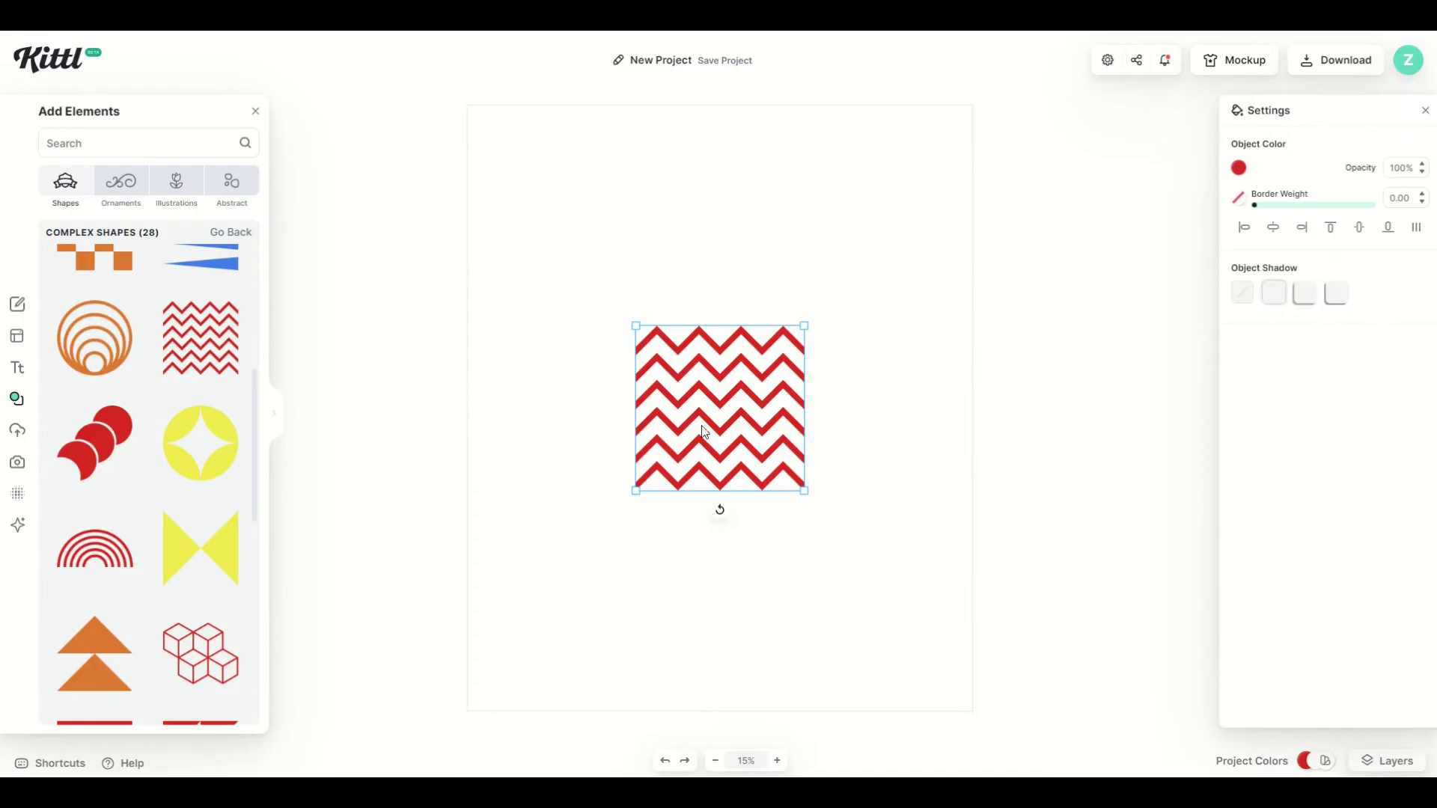
left_click_drag(704, 425, 555, 581)
left_click_drag(674, 453, 519, 650)
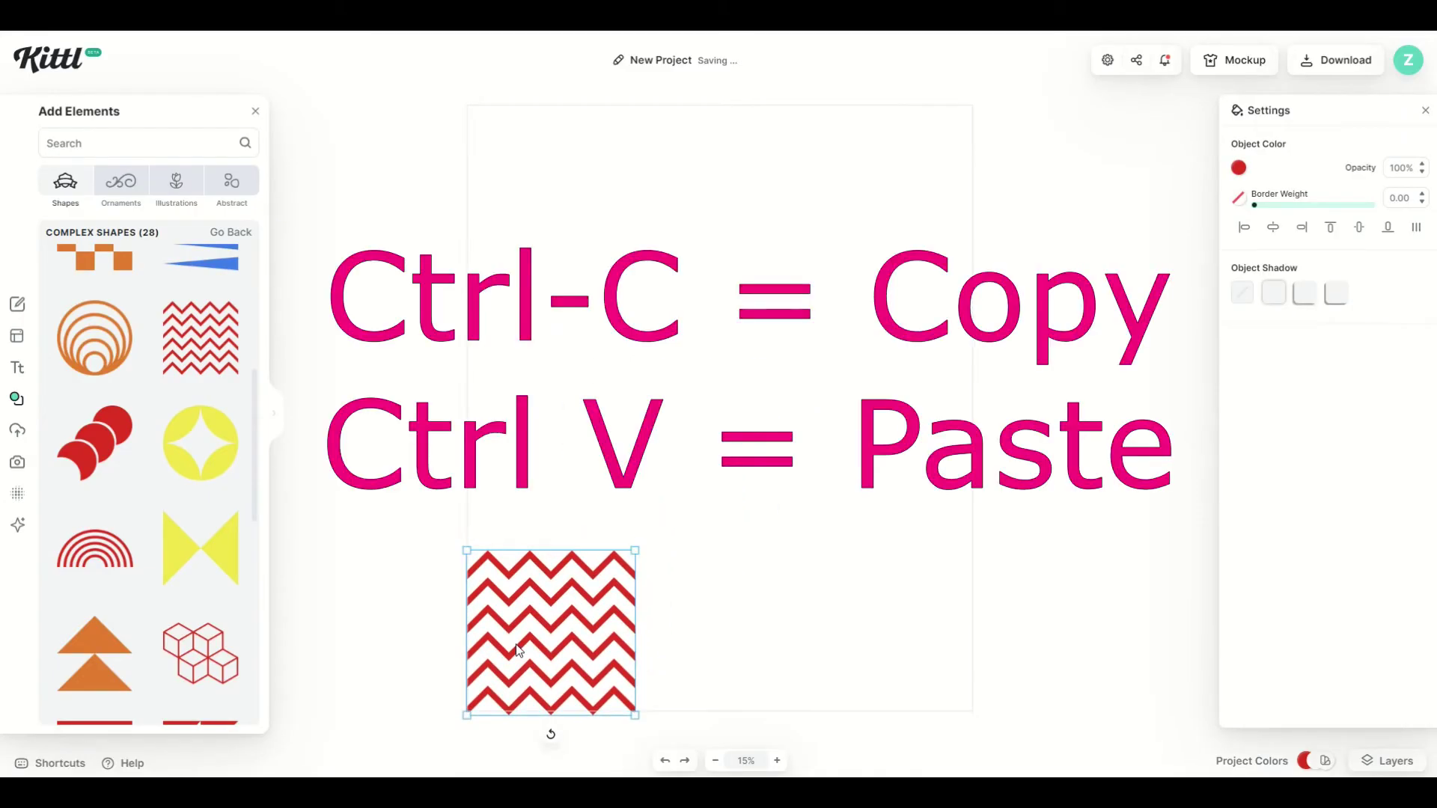
Paste two copies of the zigzag and line them up along the bottom edge.
key("ctrl+v")
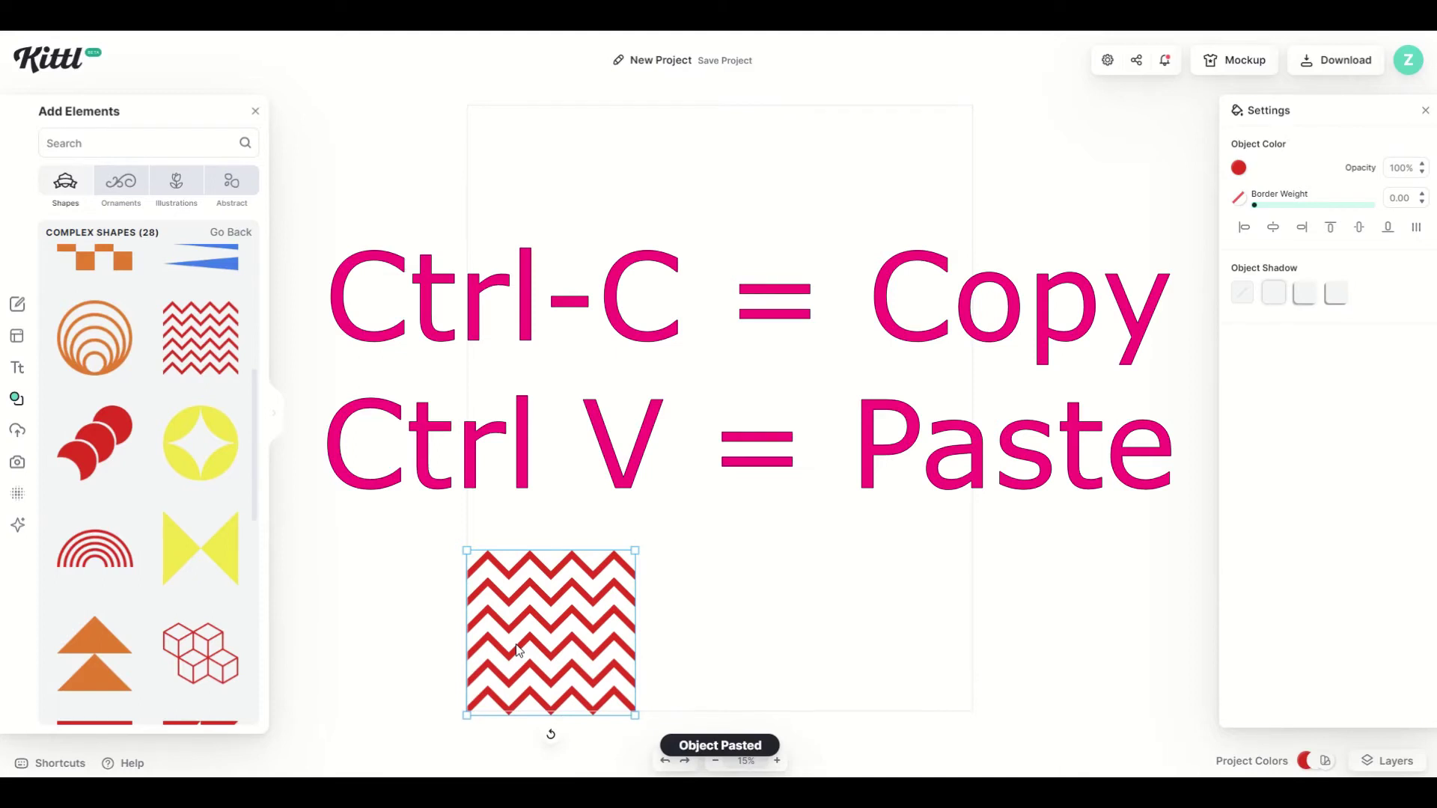
left_click_drag(519, 650, 815, 625)
key("ctrl+v")
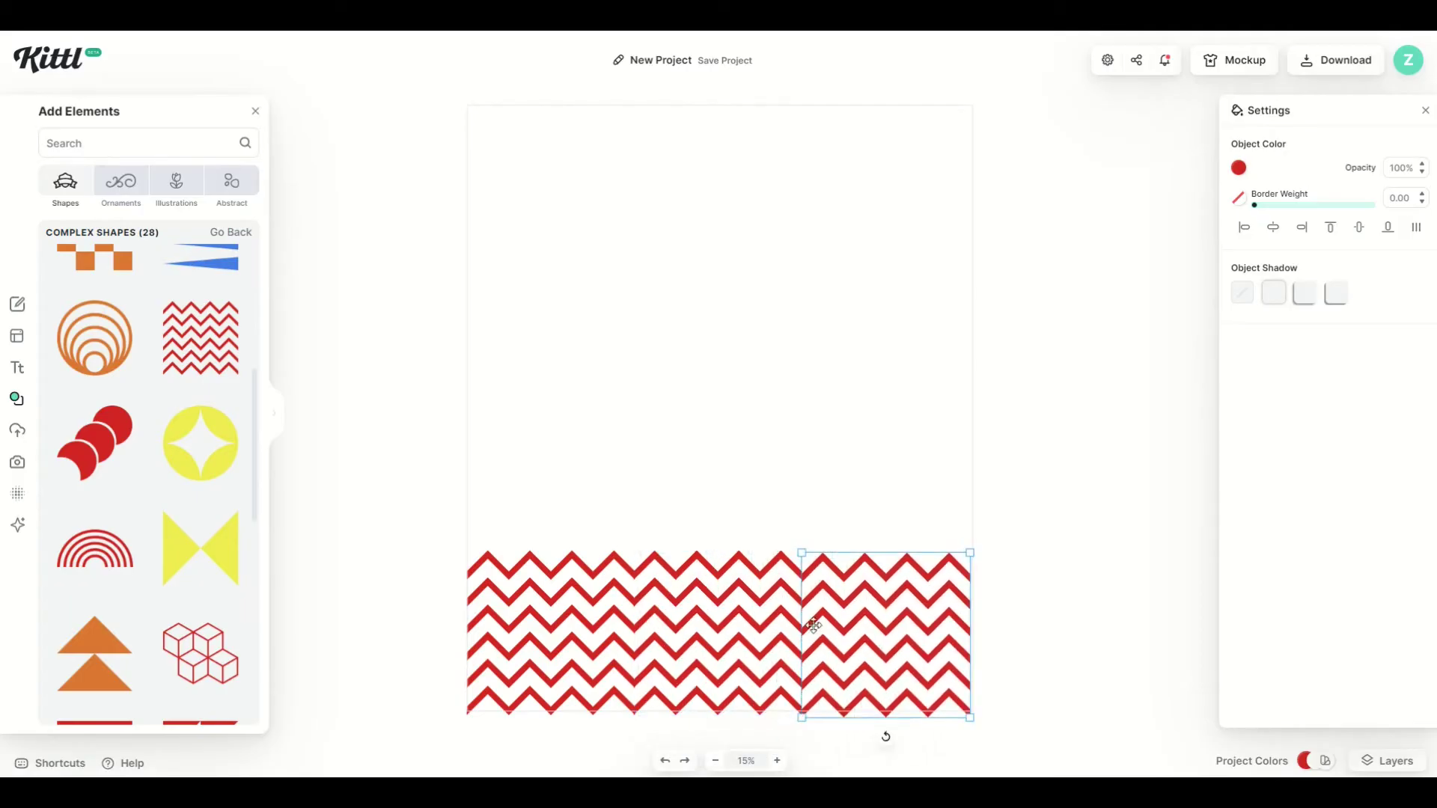
Select the three zigzags, align their middles, and group them together.
left_click(552, 554)
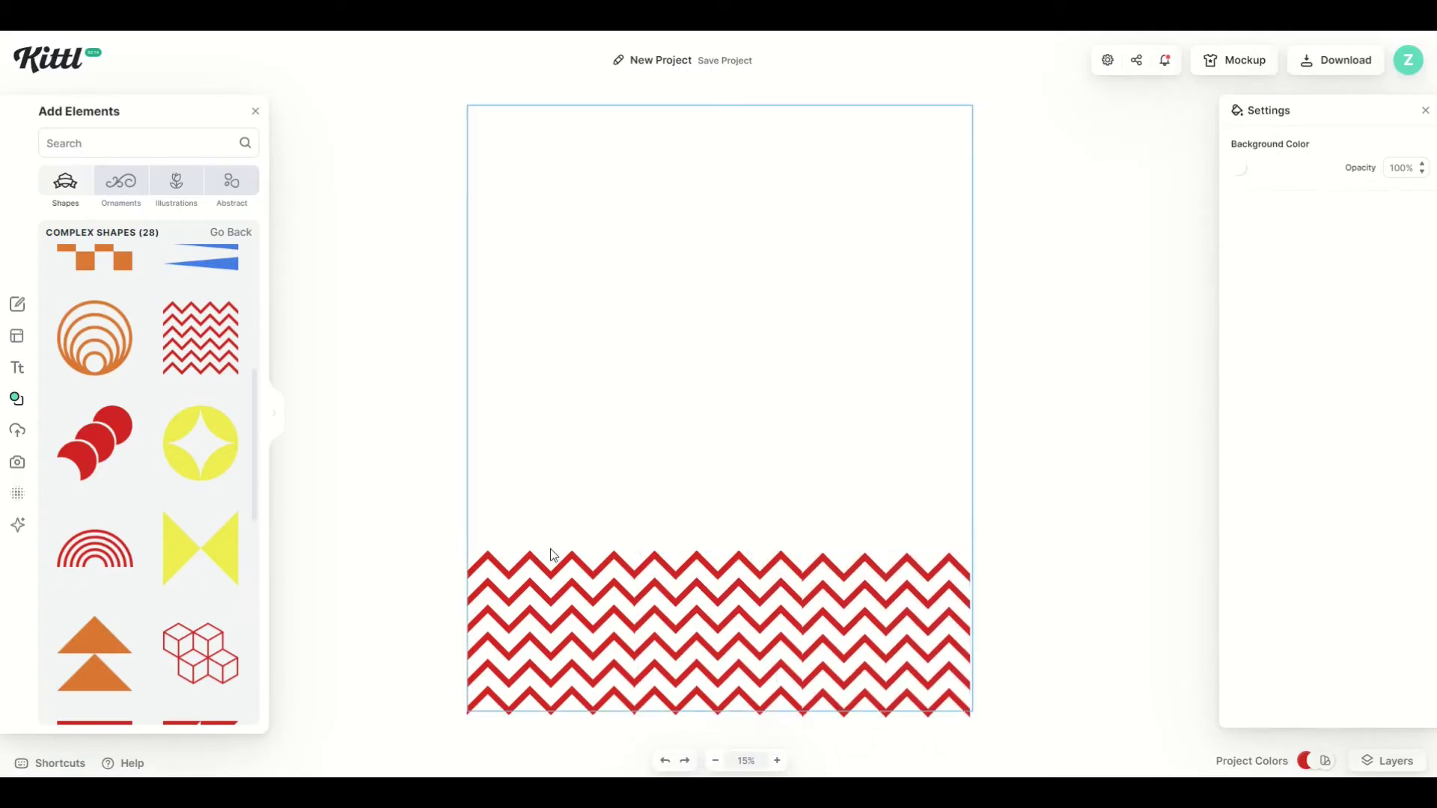
left_click(553, 601)
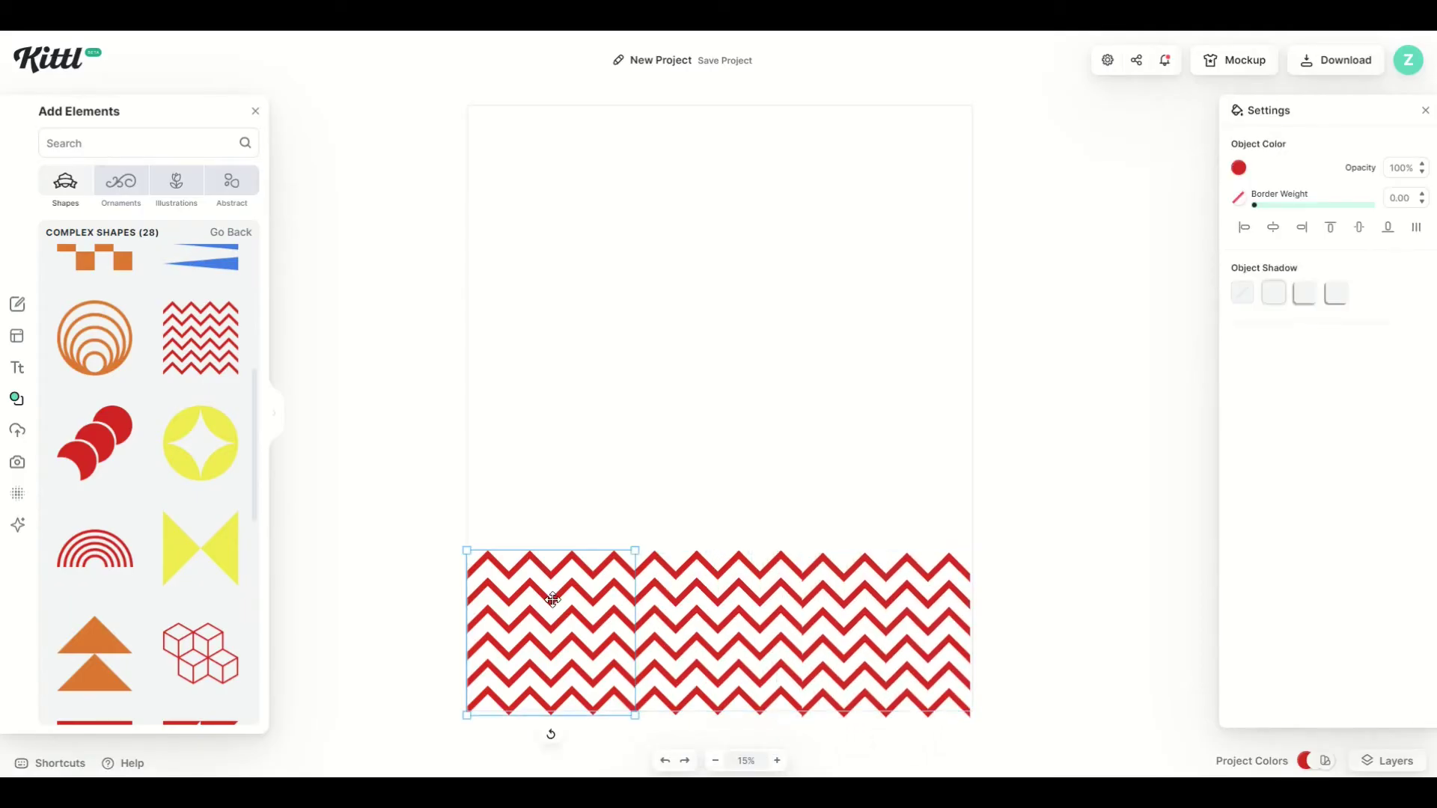
left_click(677, 601, "shift")
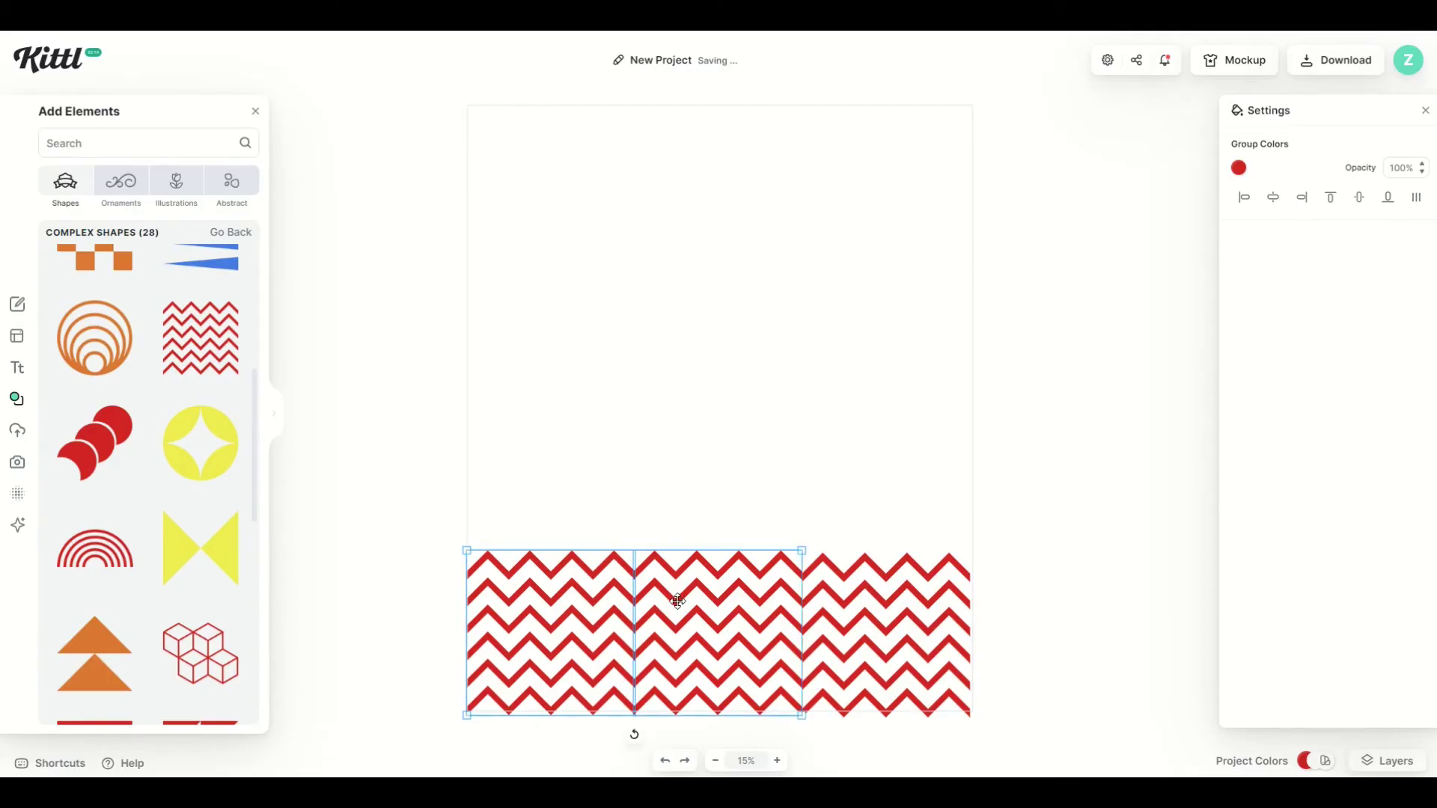
left_click(842, 603, "shift")
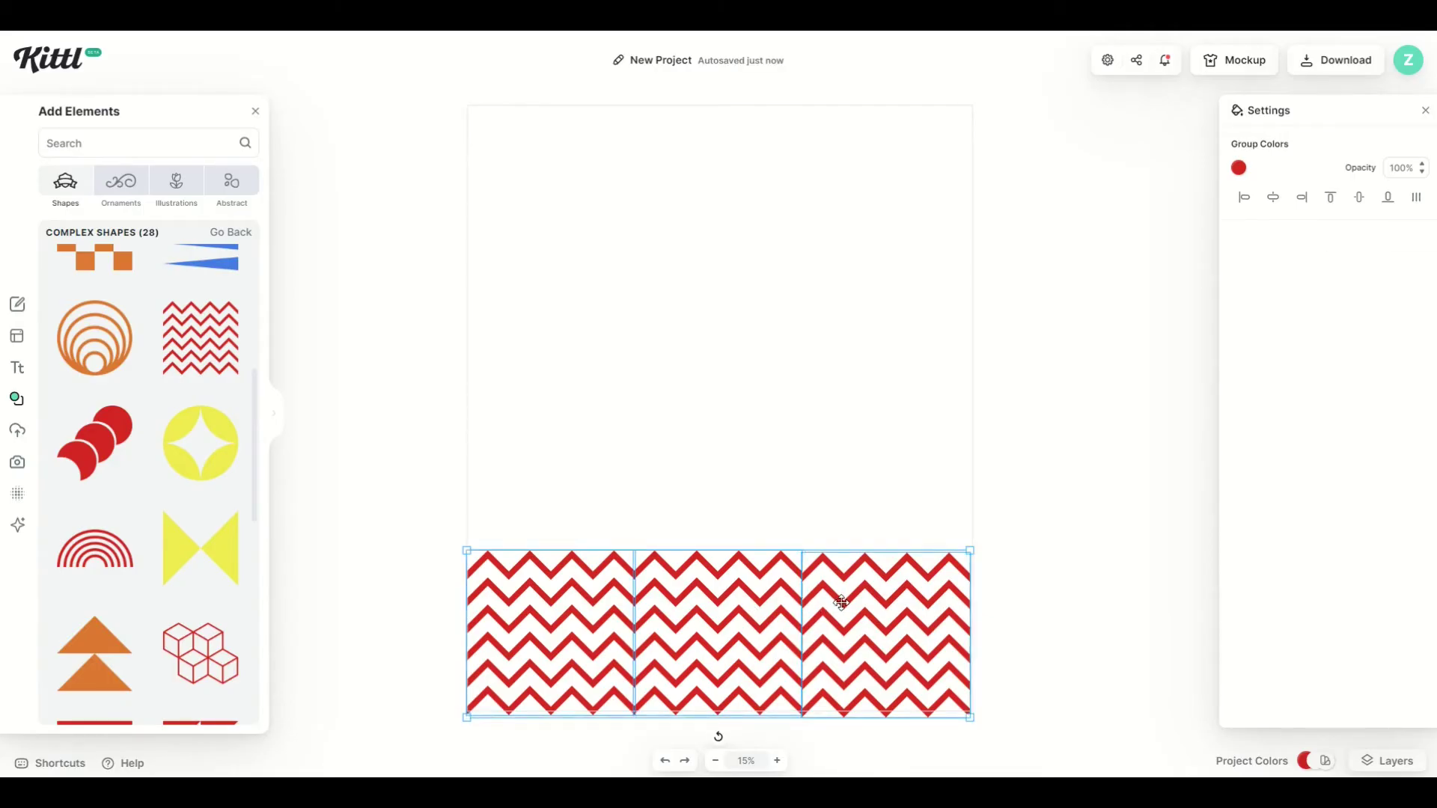
left_click(1360, 199)
right_click(527, 624)
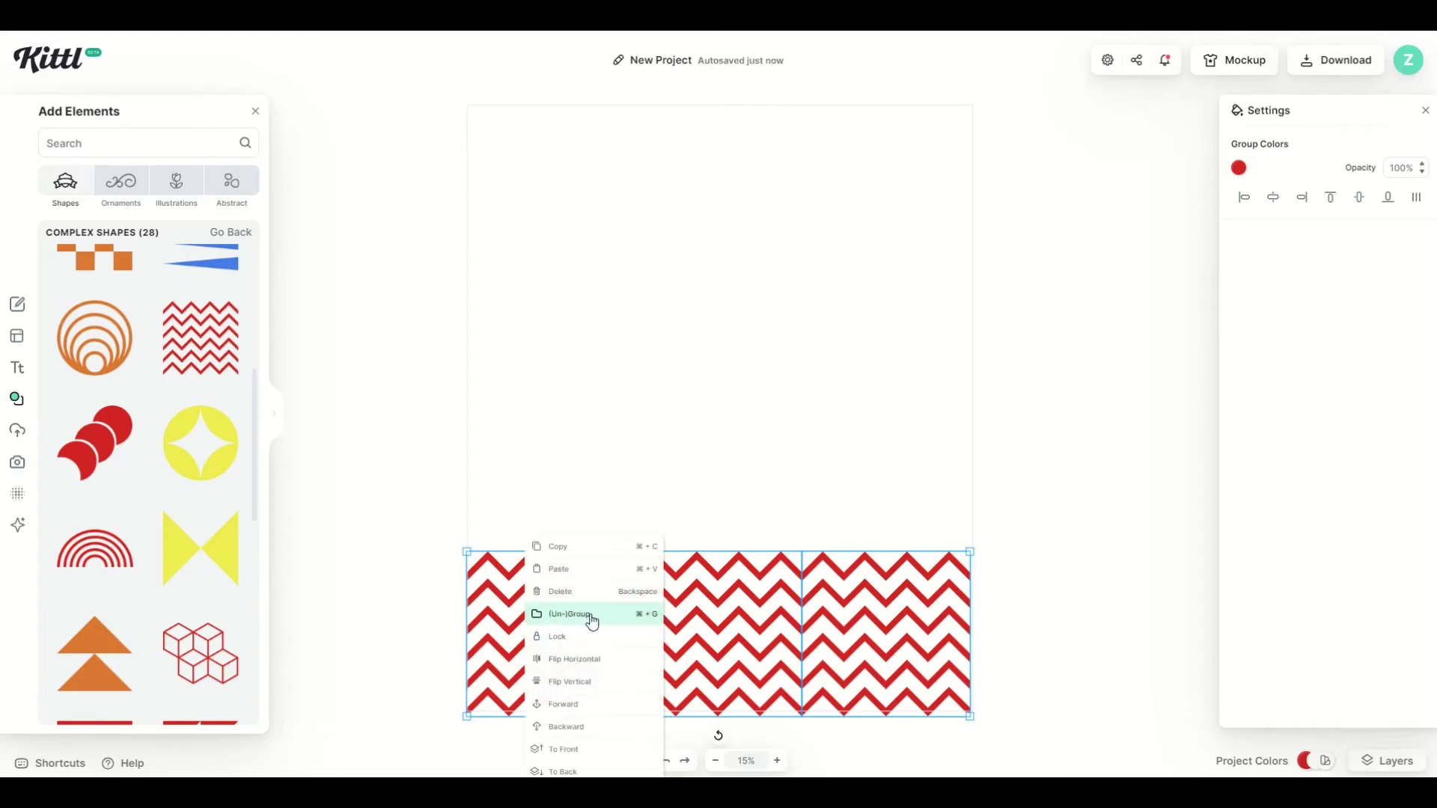
left_click(591, 615)
Move the zigzag group to the page bottom and widen it to span the page.
left_click(639, 484)
left_click_drag(693, 620, 723, 611)
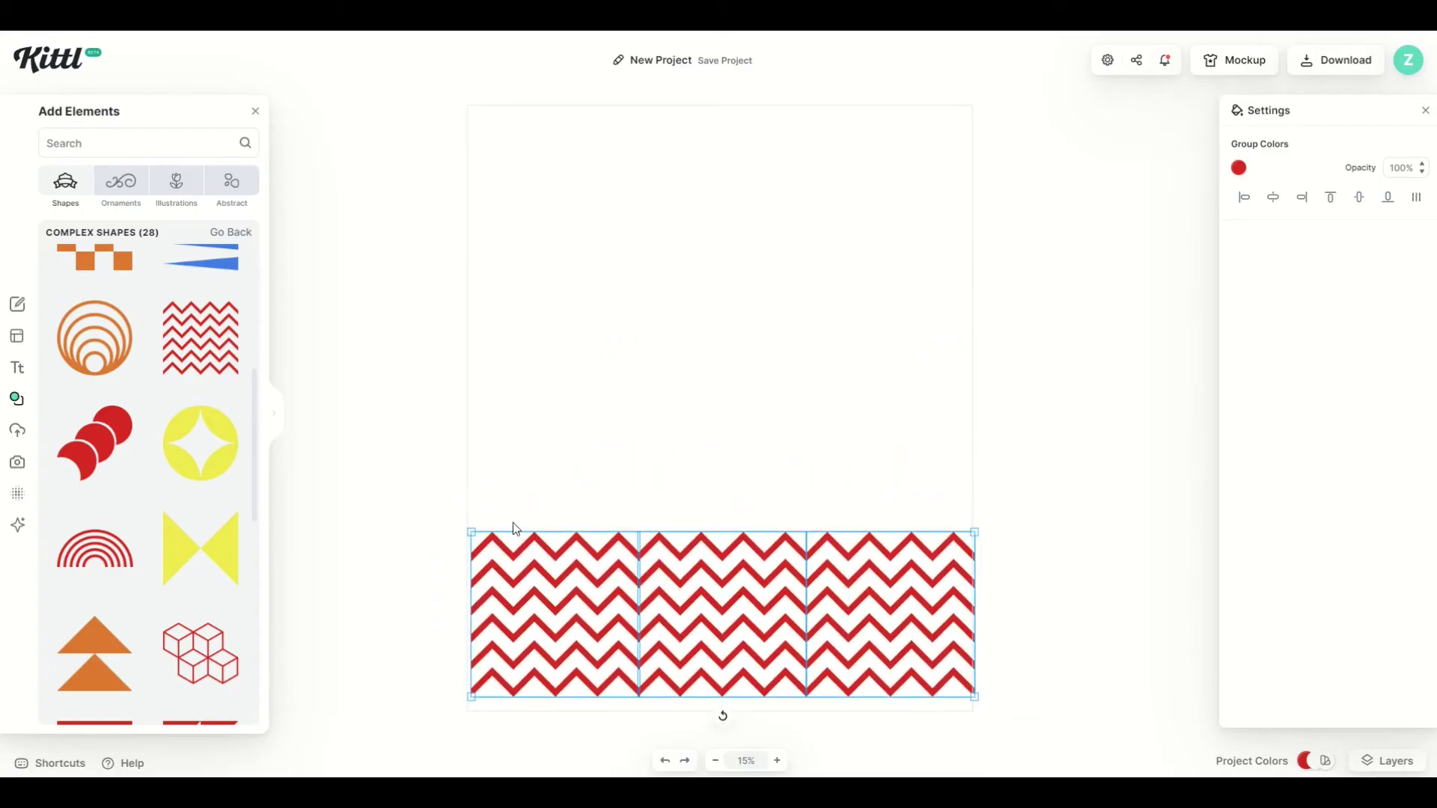
mouse_move(472, 530)
left_mouse_down()
mouse_move(642, 587)
mouse_move(555, 485)
mouse_move(427, 507)
mouse_move(454, 525)
left_mouse_up()
Browse the element library's Shapes, Ornaments and Illustrations tabs down to Detailed Animal Drawings.
left_click(16, 398)
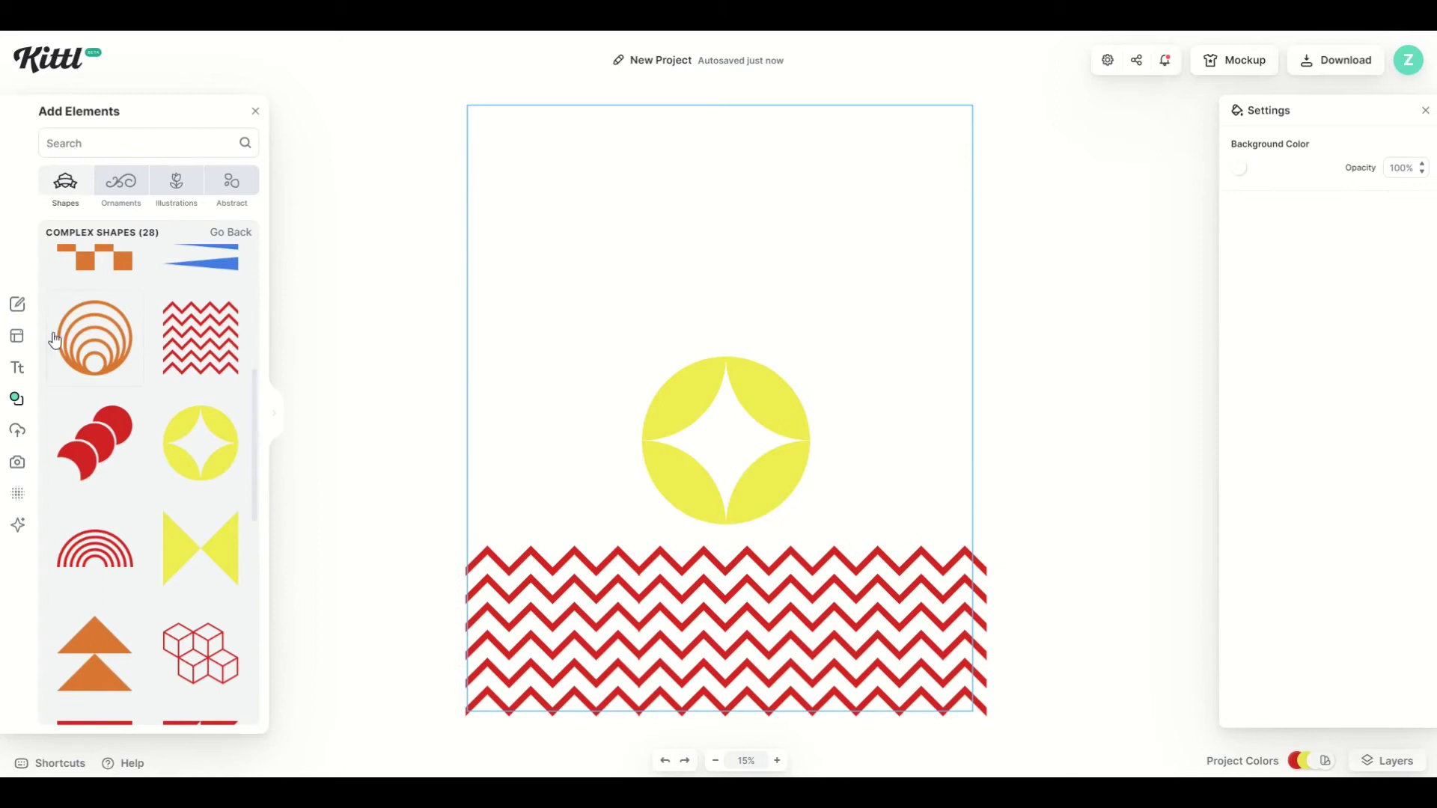
left_click(69, 192)
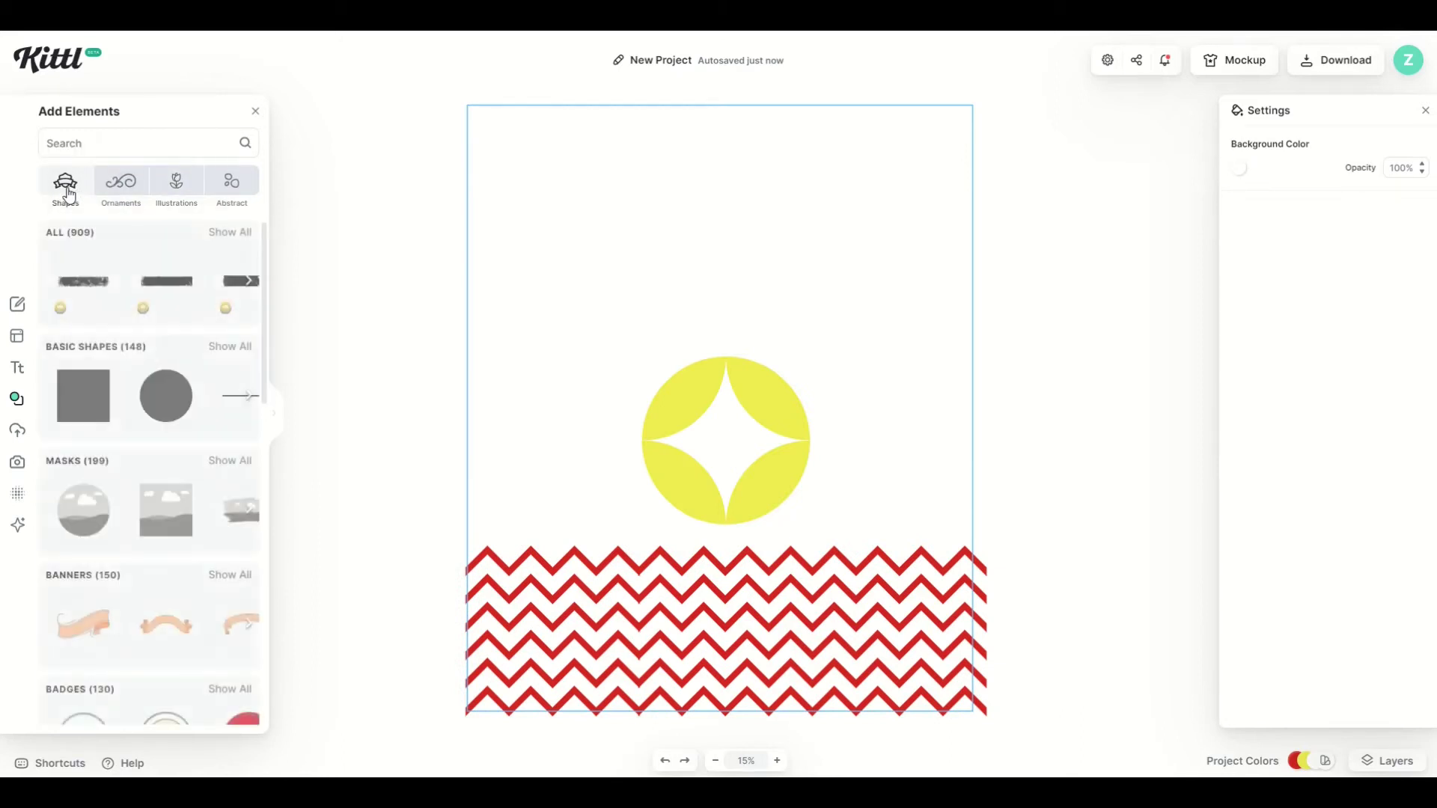
left_click(121, 183)
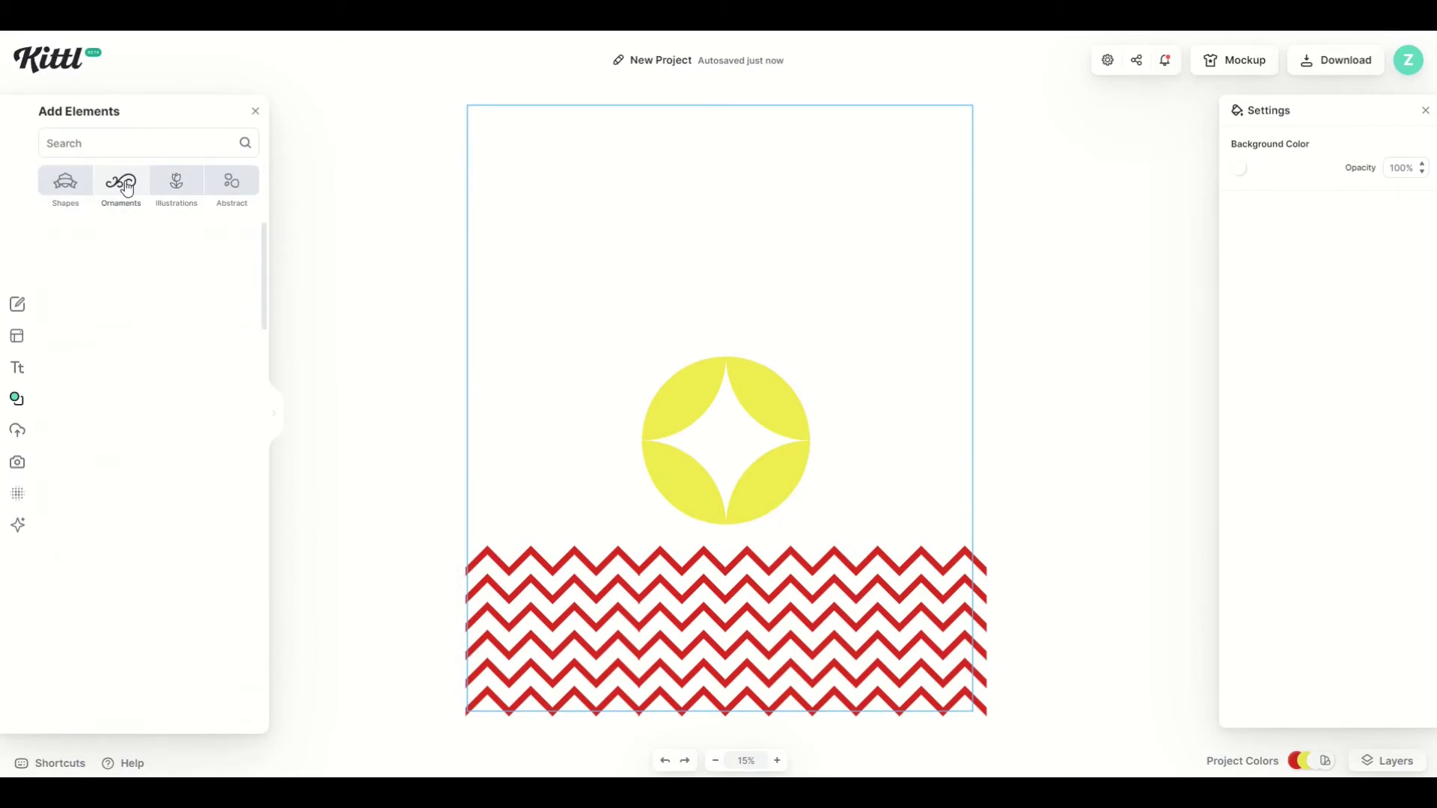
left_click(175, 185)
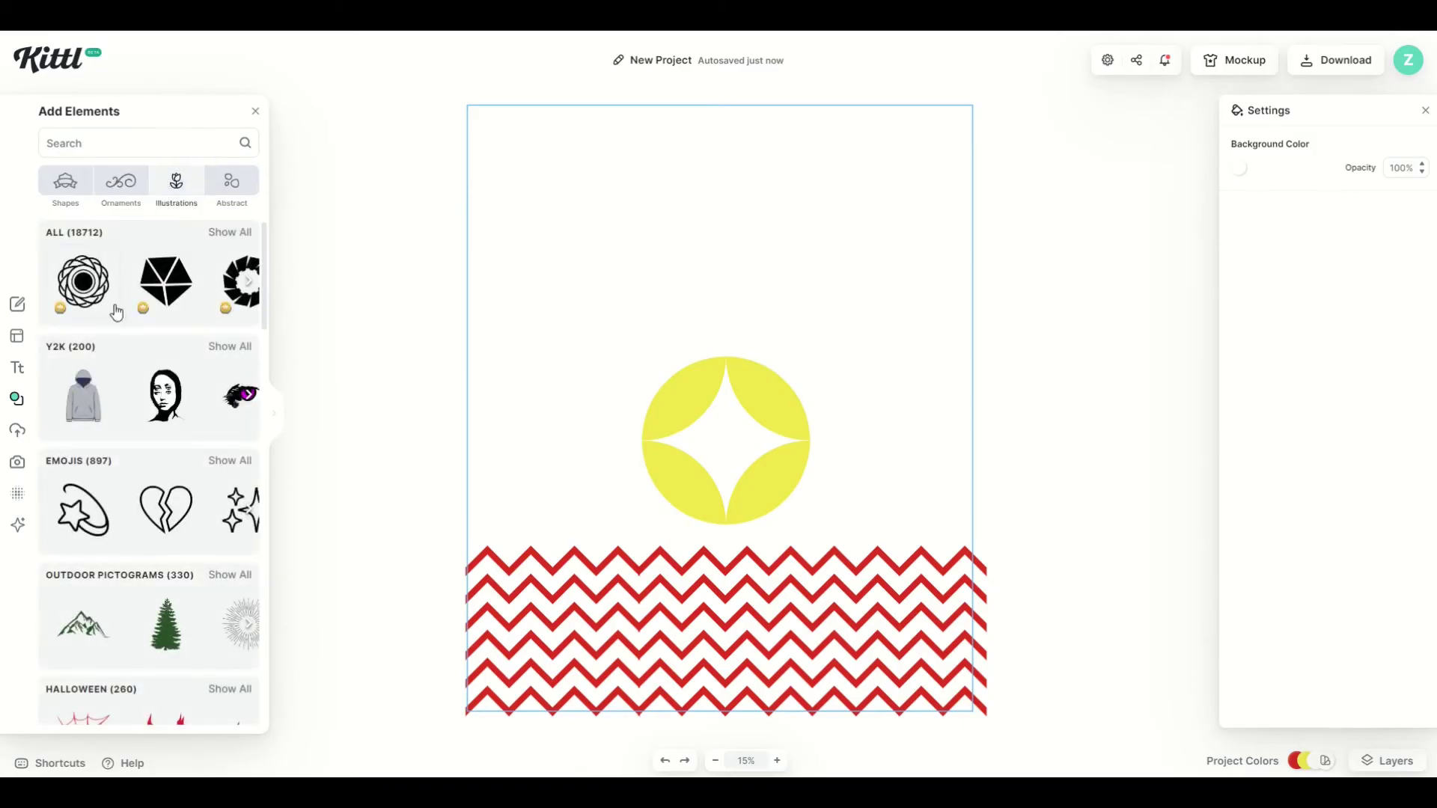
scroll(116, 396, "down", 6)
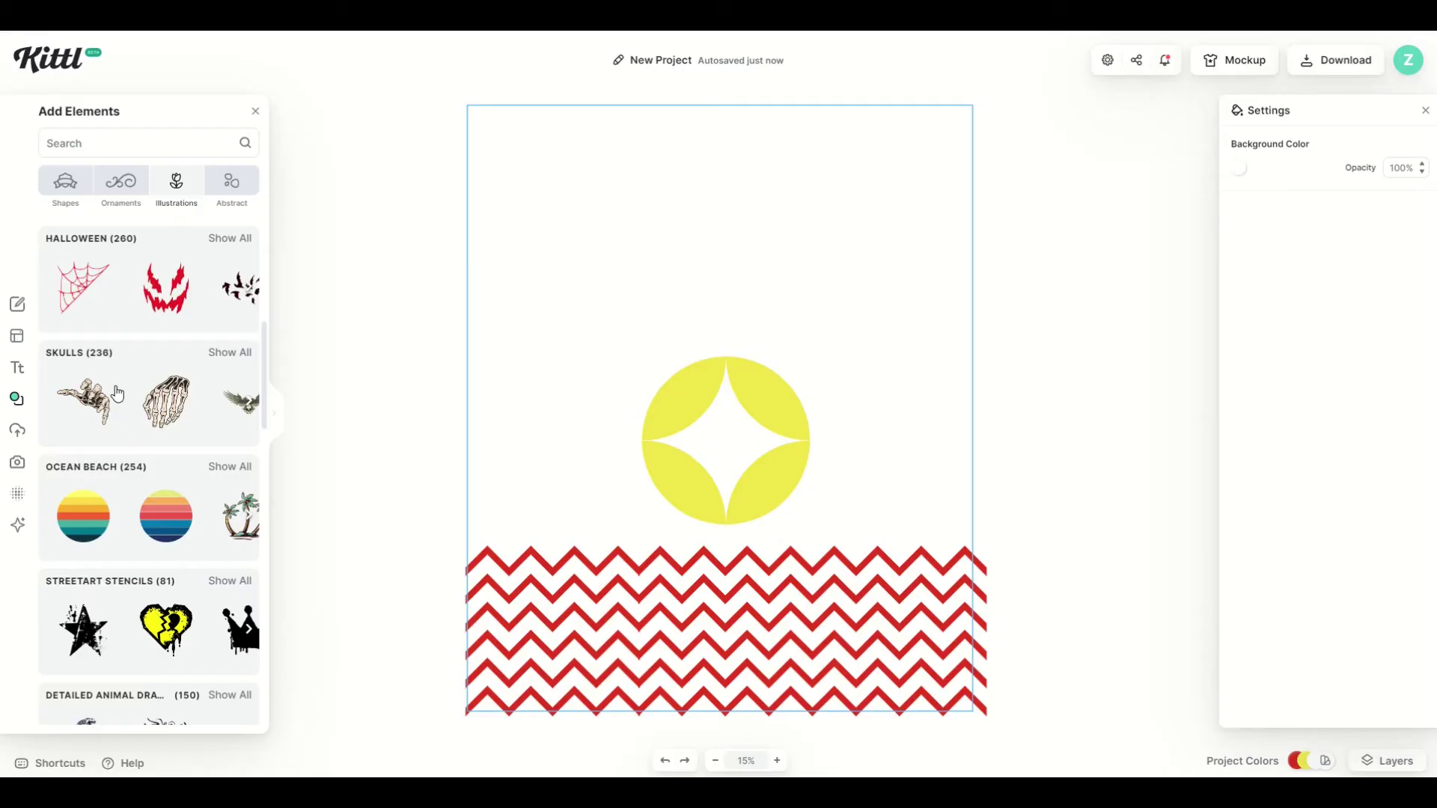
scroll(112, 401, "down", 2)
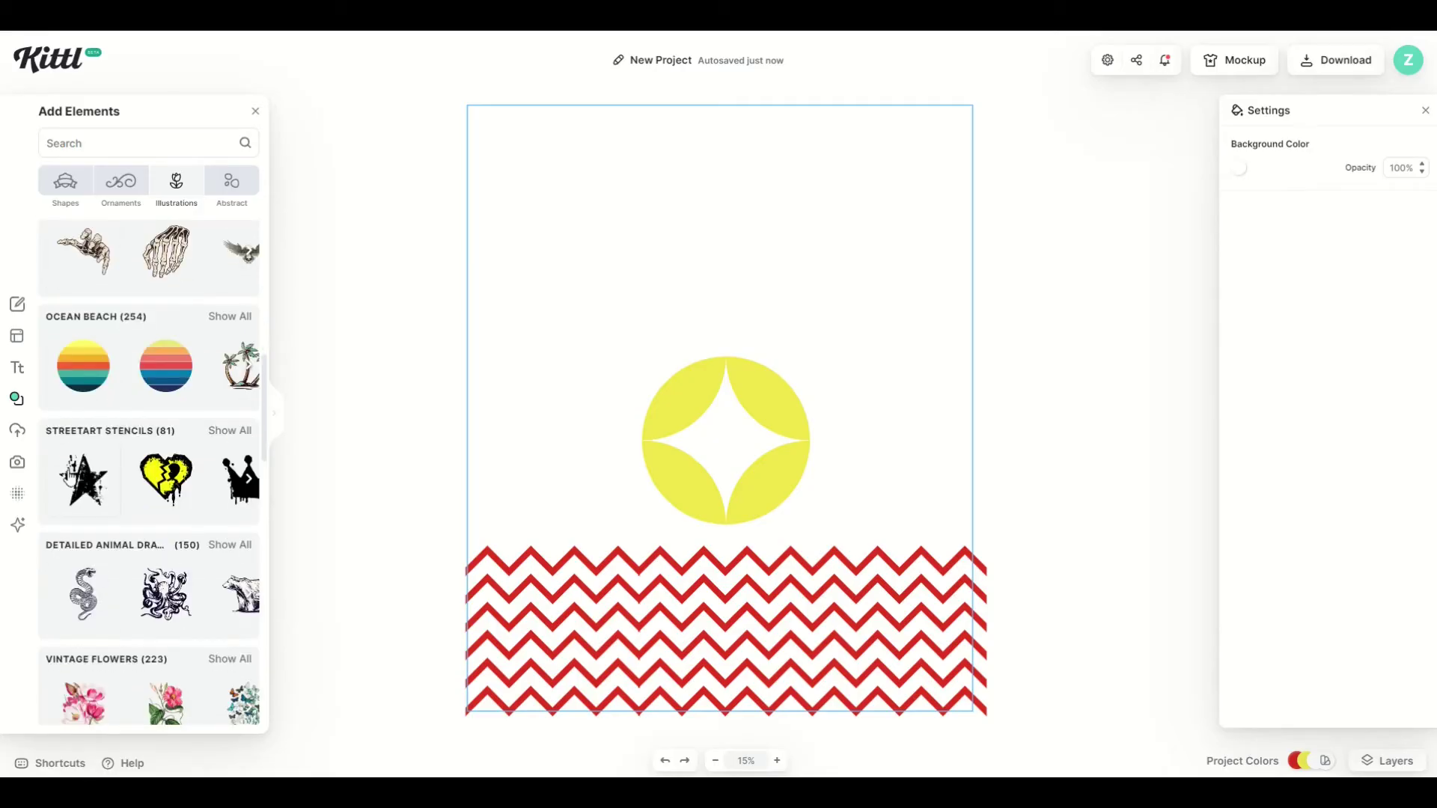
scroll(67, 500, "down", 1)
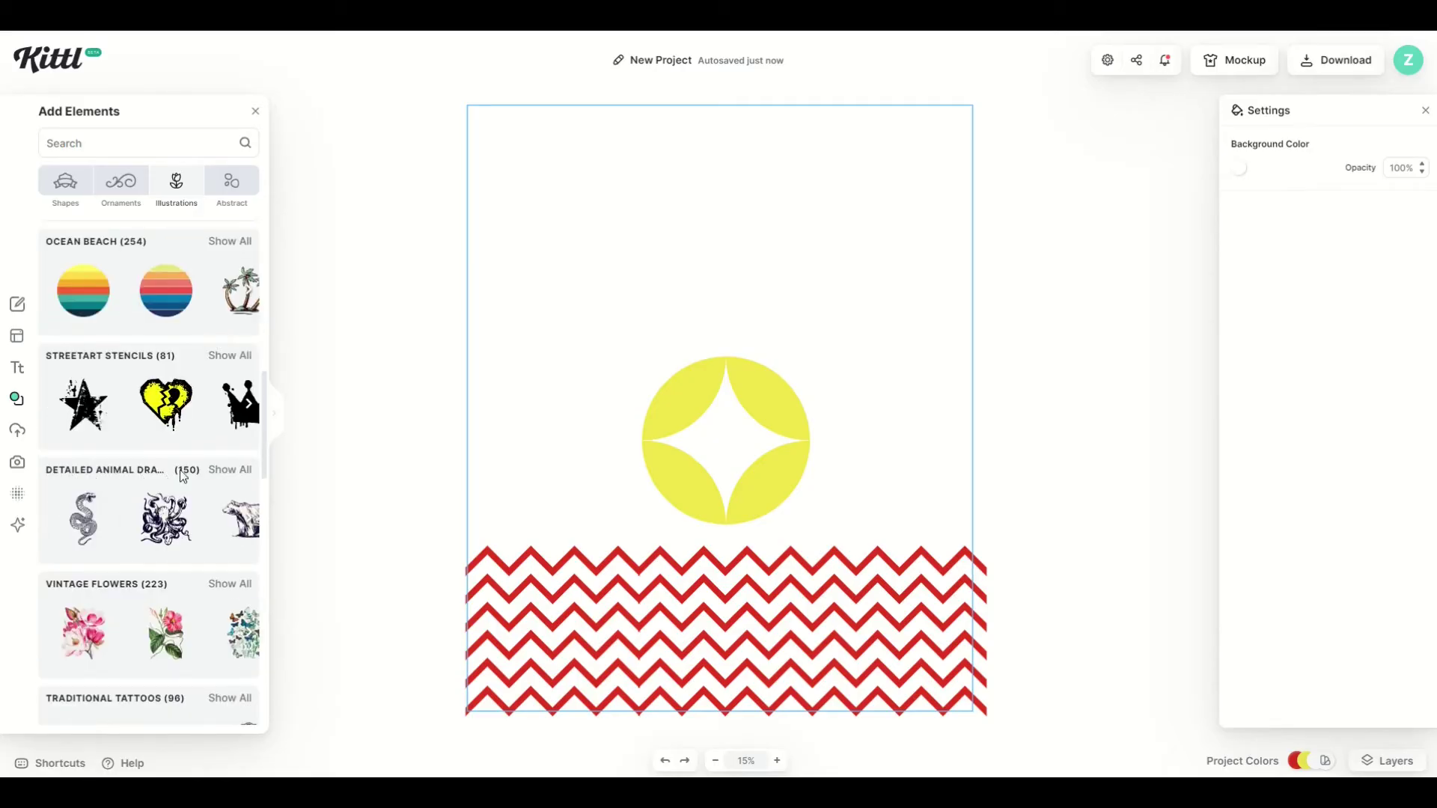
Add the roaring bear, enlarge it and colour it blue, then shrink and place the green butterfly.
left_click(228, 472)
left_click(200, 497)
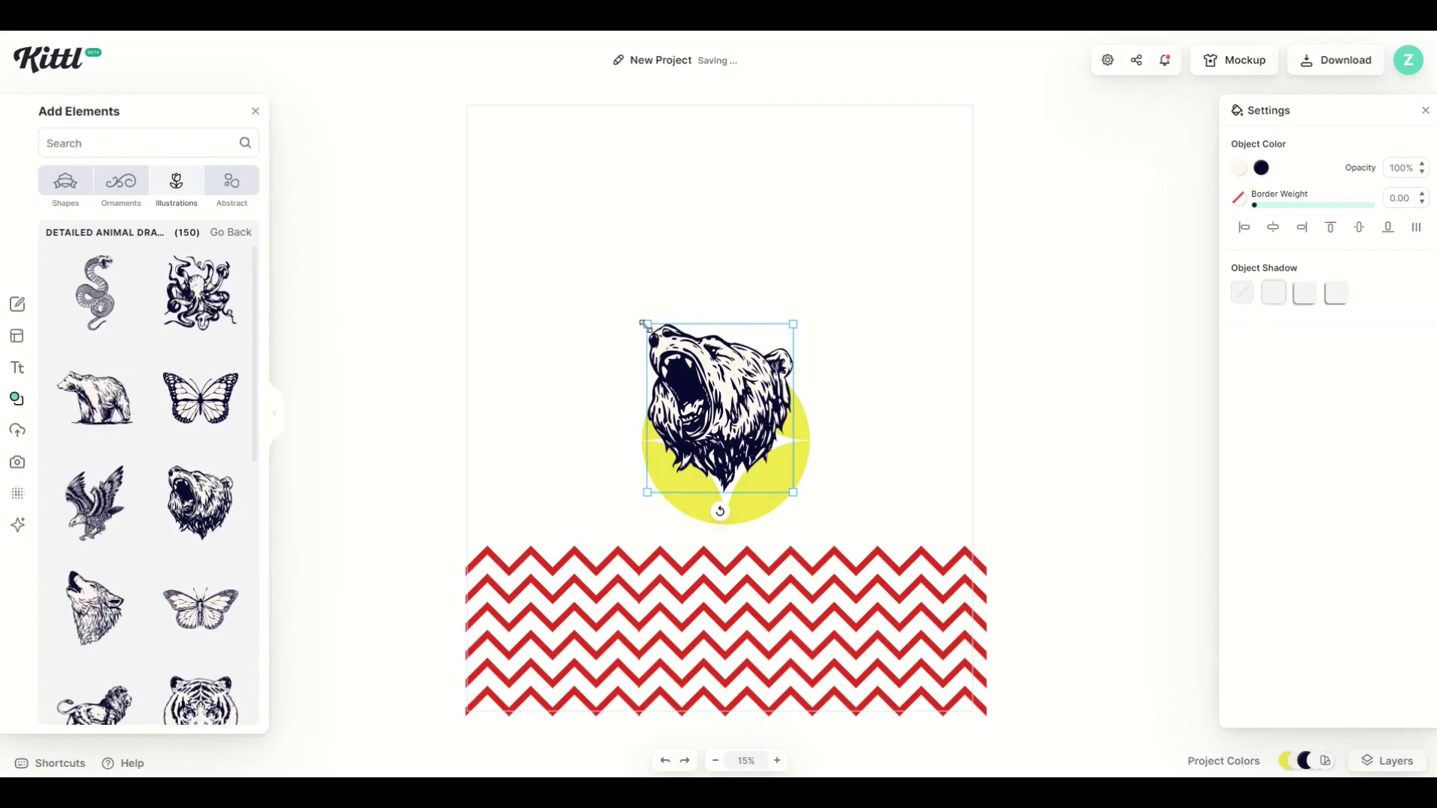
left_click_drag(642, 323, 528, 159)
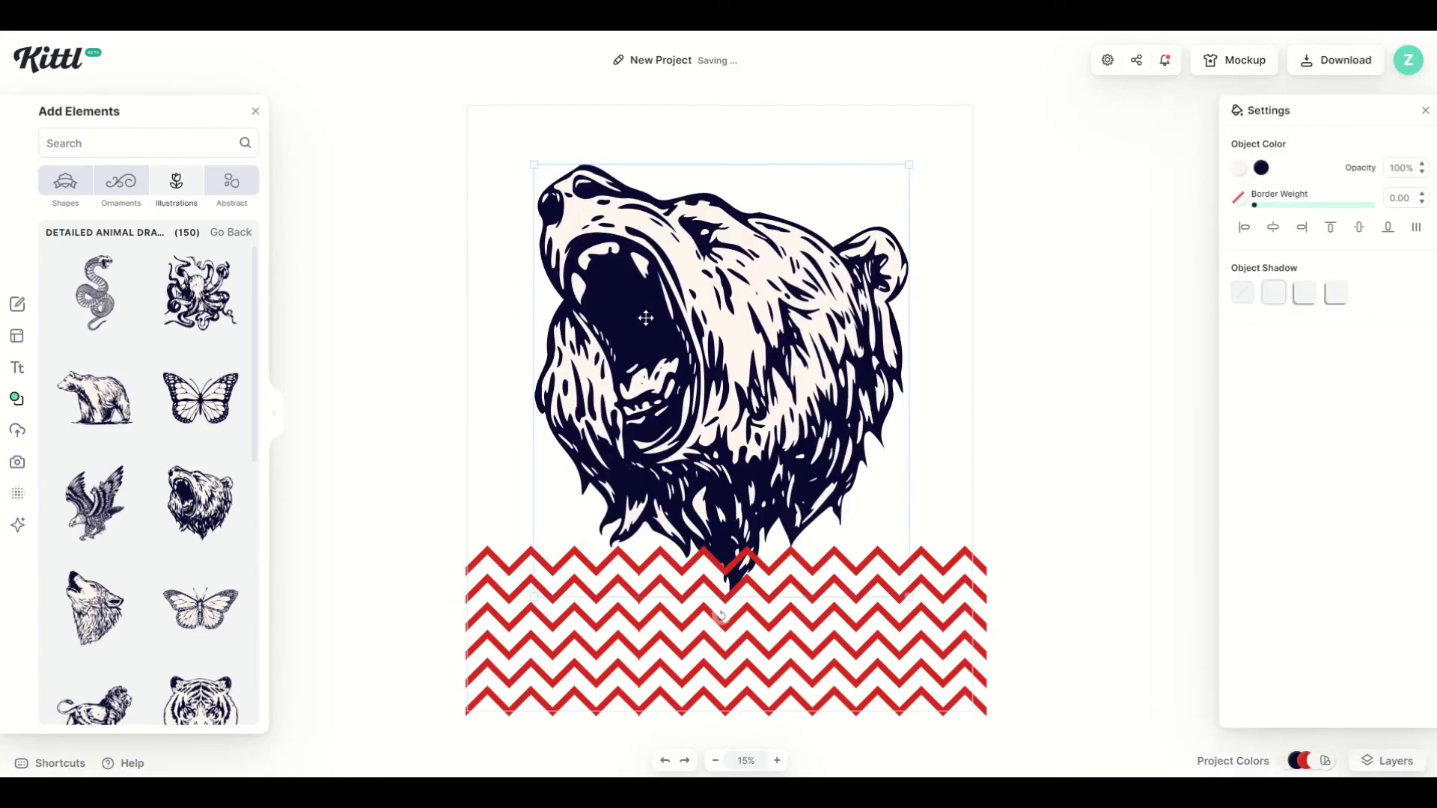
left_click(1262, 170)
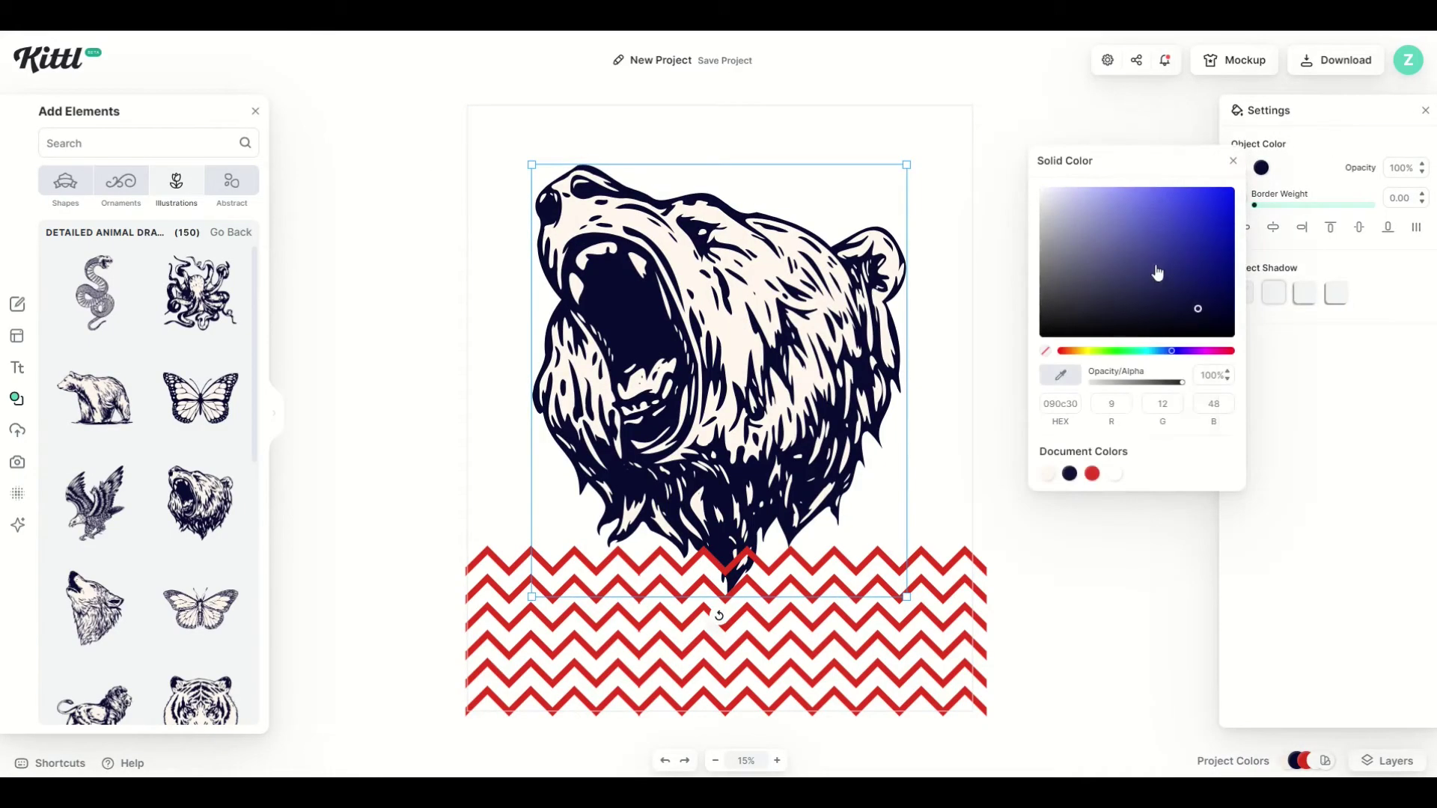
left_click_drag(1158, 273, 1280, 183)
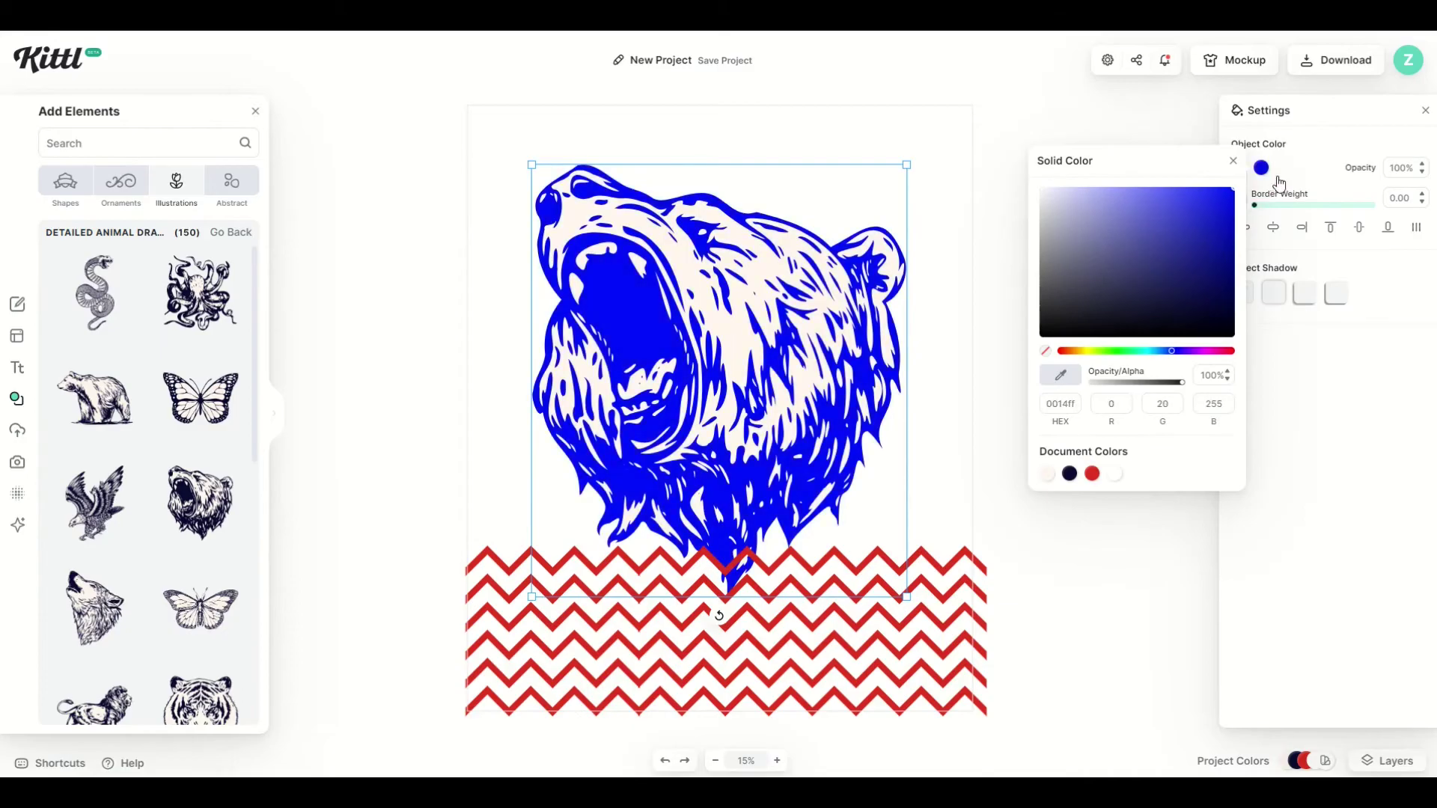
left_click(1024, 123)
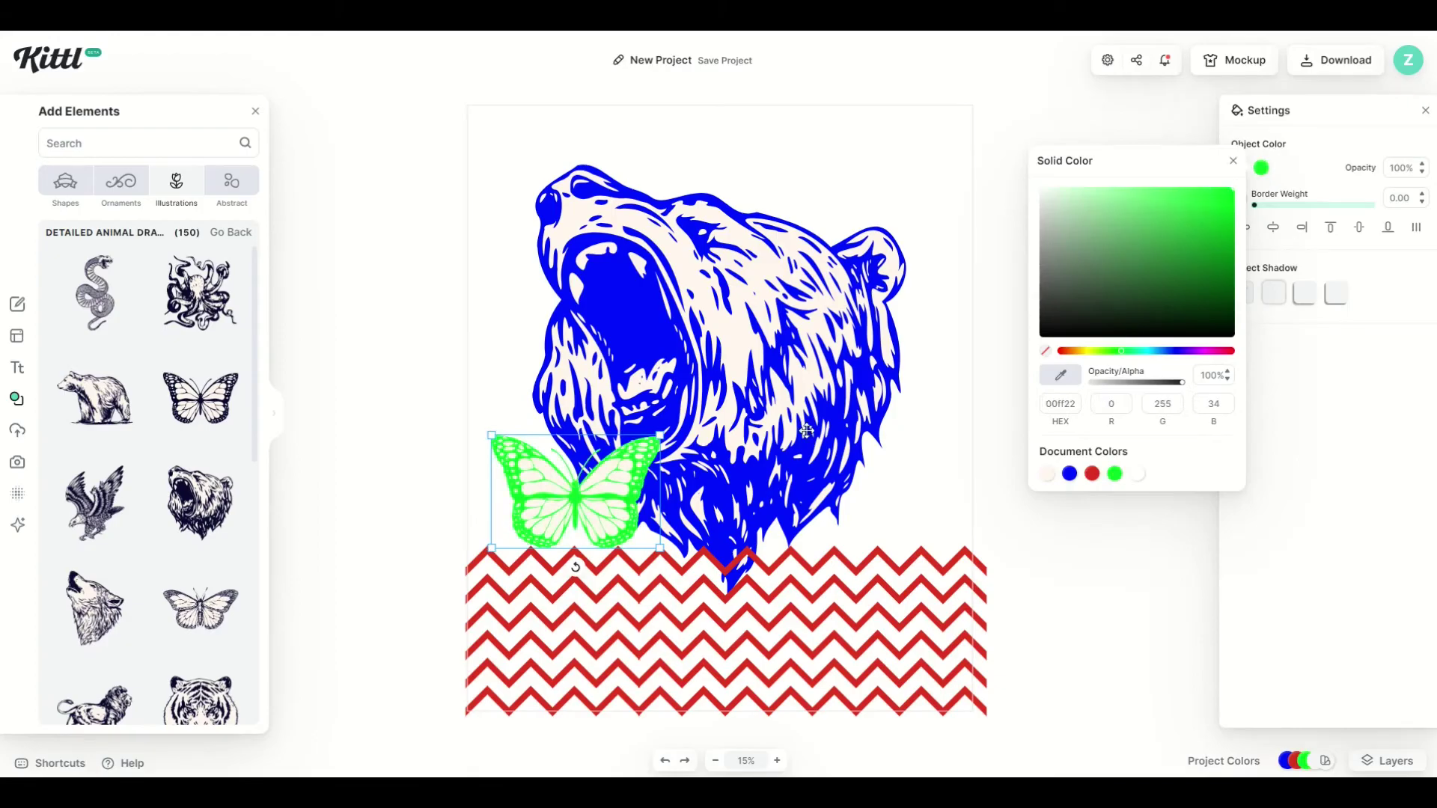
left_click_drag(492, 435, 501, 474)
left_click(404, 491)
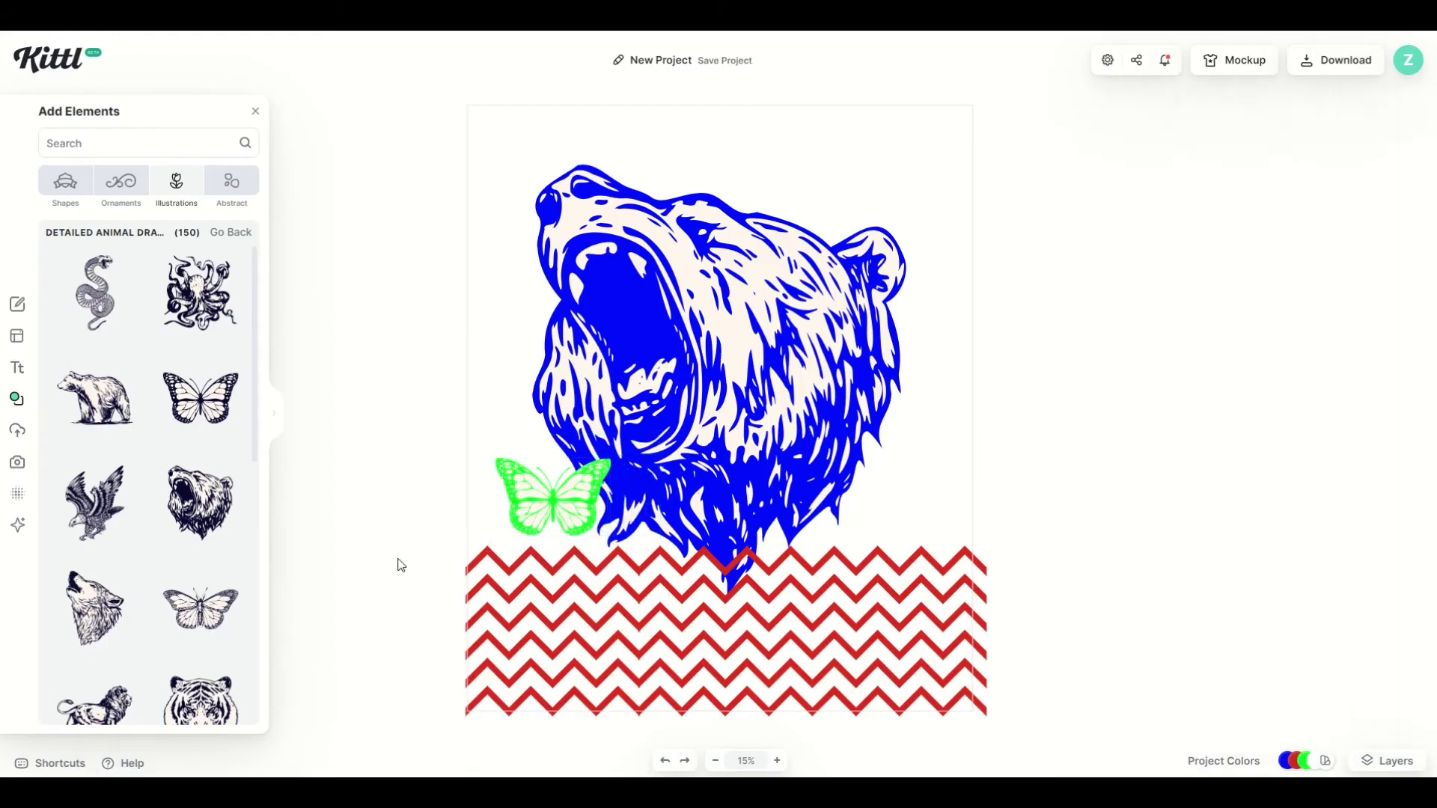
Set the page background to solid black at 0% opacity so it shows as transparent.
left_click(680, 148)
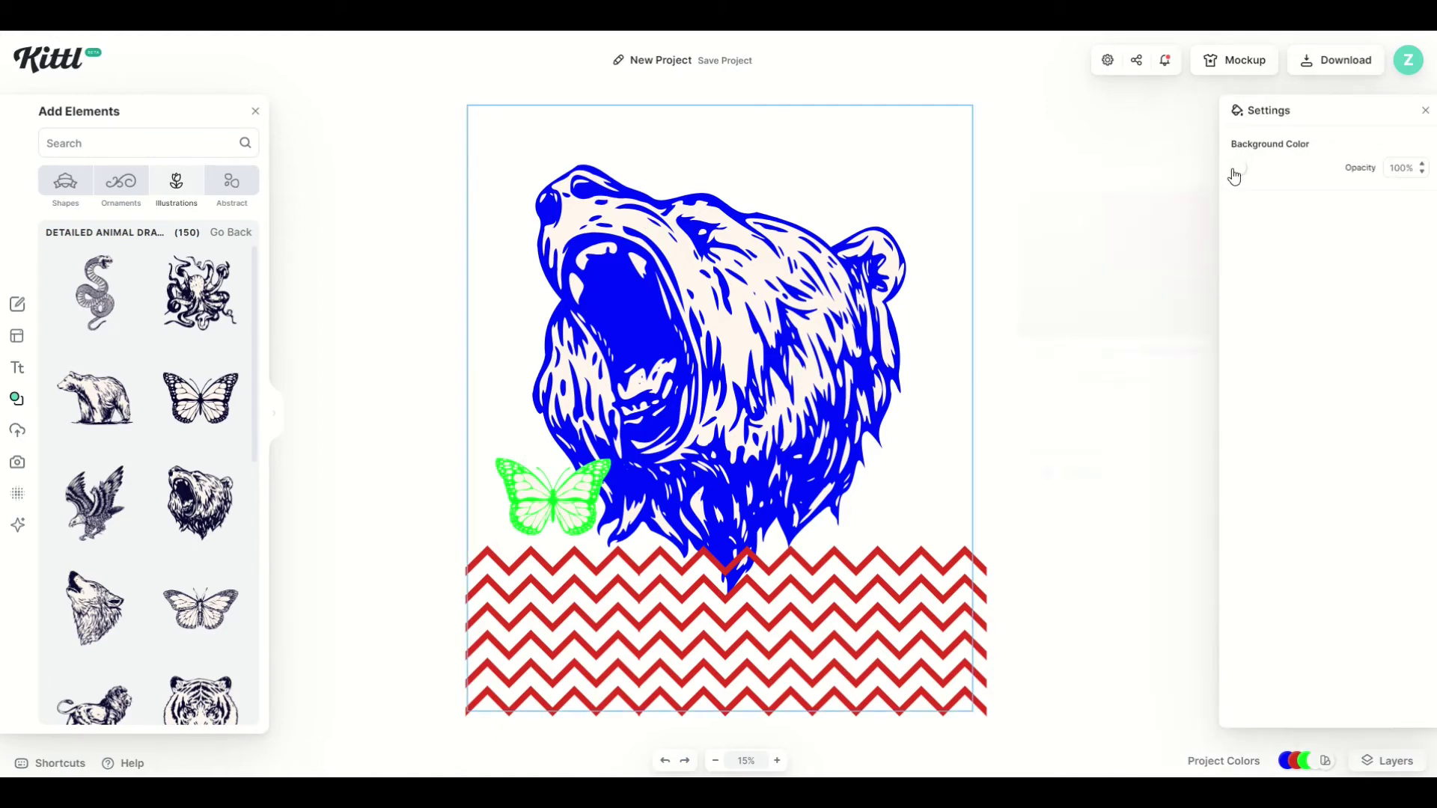
left_click(1239, 168)
left_click_drag(1165, 272, 1289, 400)
left_click(397, 354)
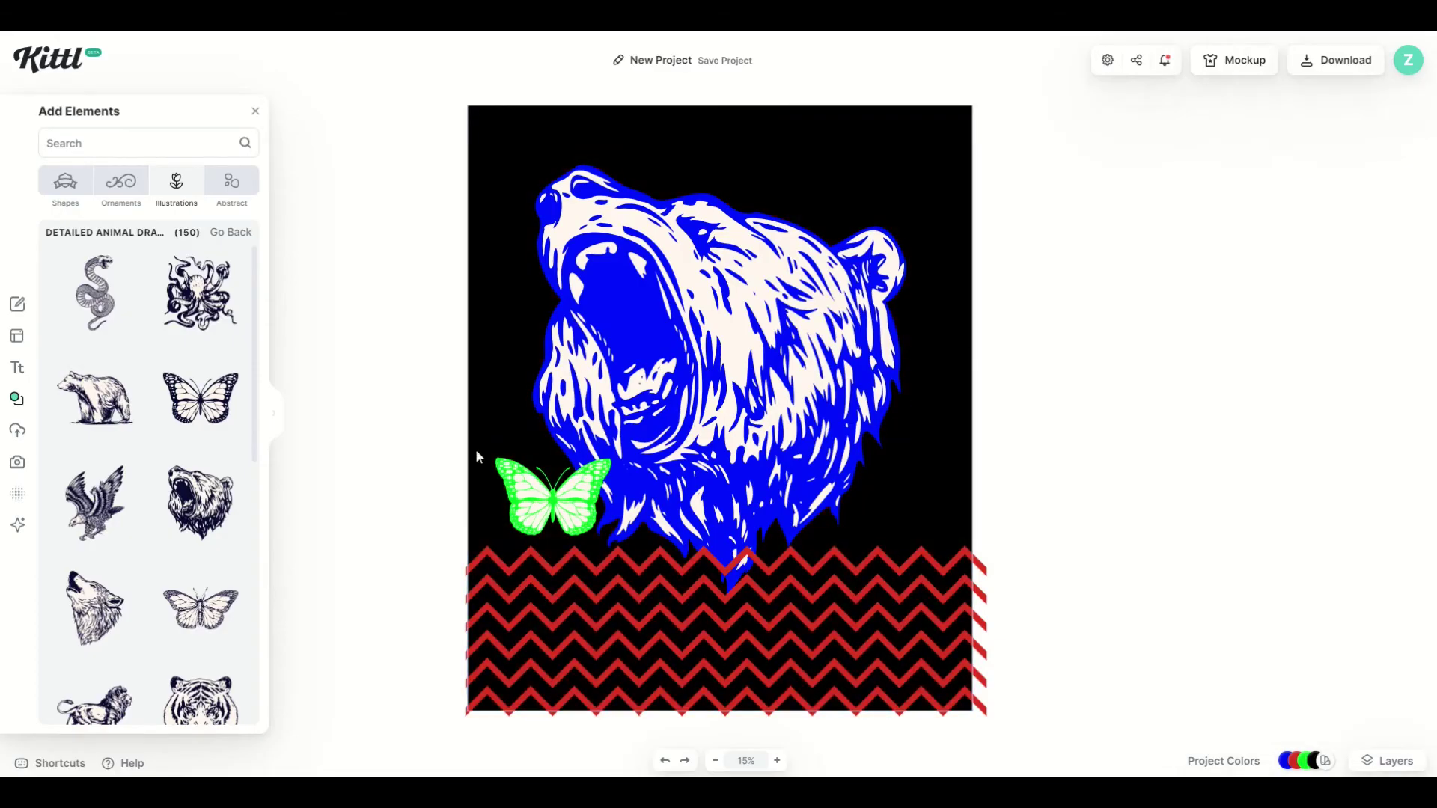
left_click(821, 179)
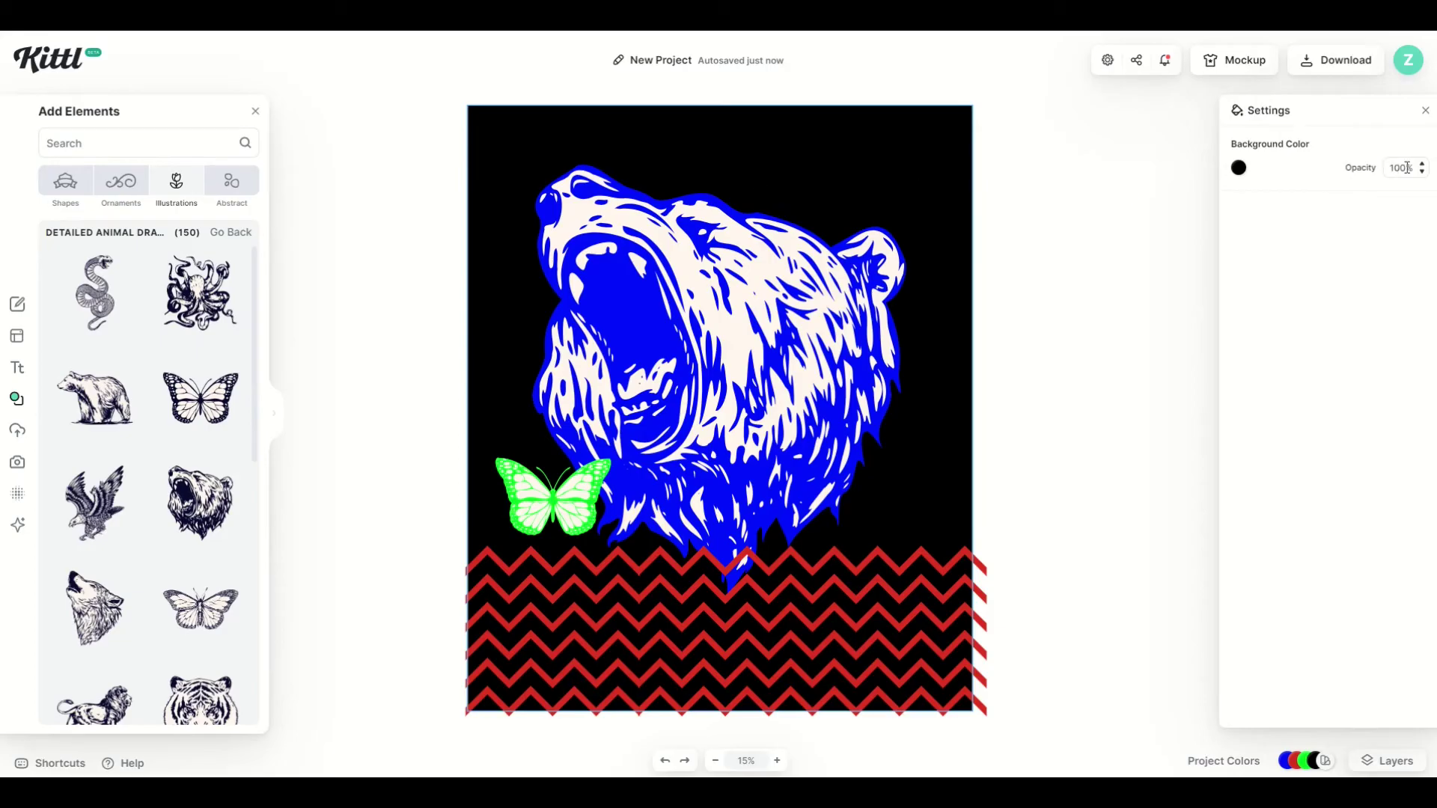
left_click_drag(1407, 168, 1370, 167)
key("Return")
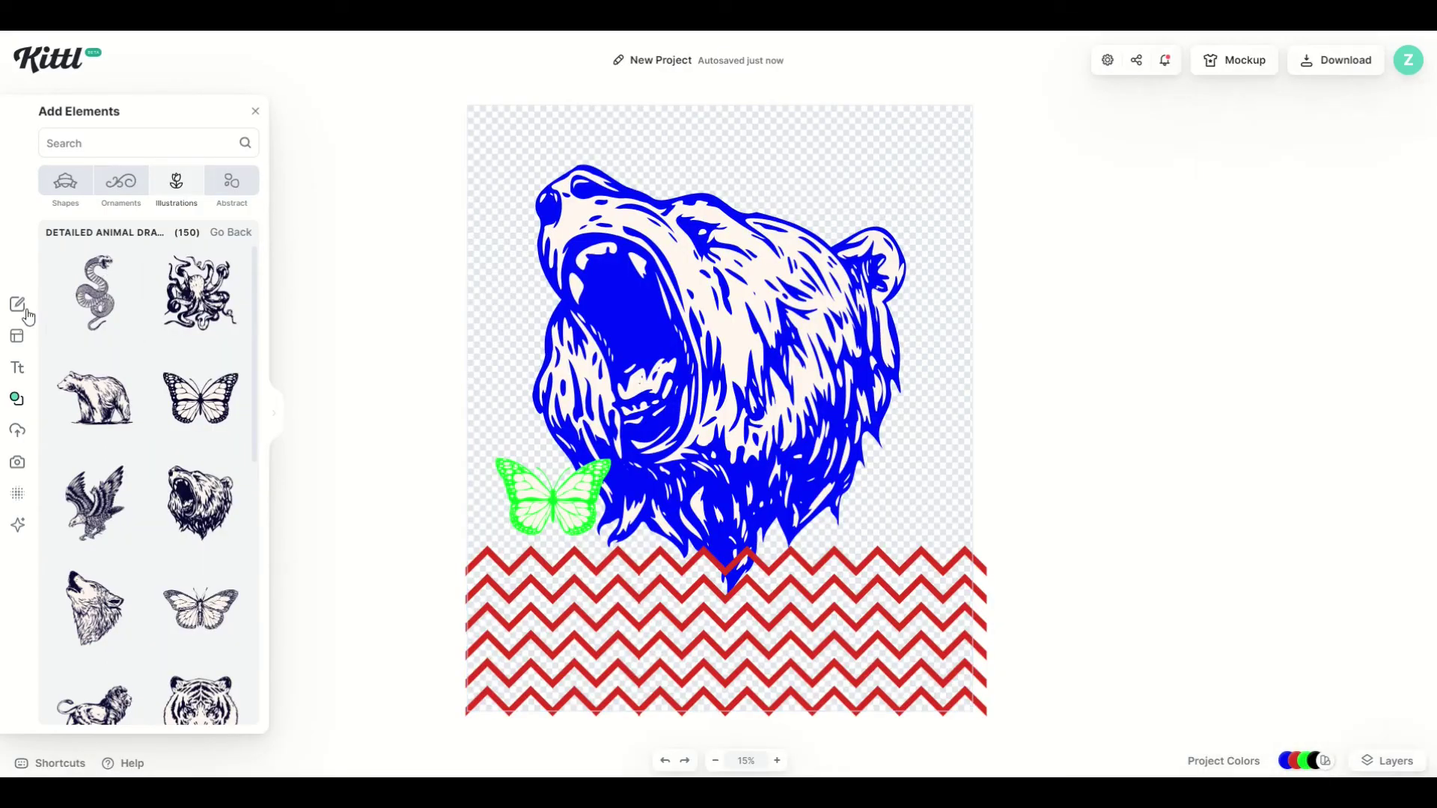
Add a headline text, enlarge it, and switch its typeface to Bangers.
left_click(17, 368)
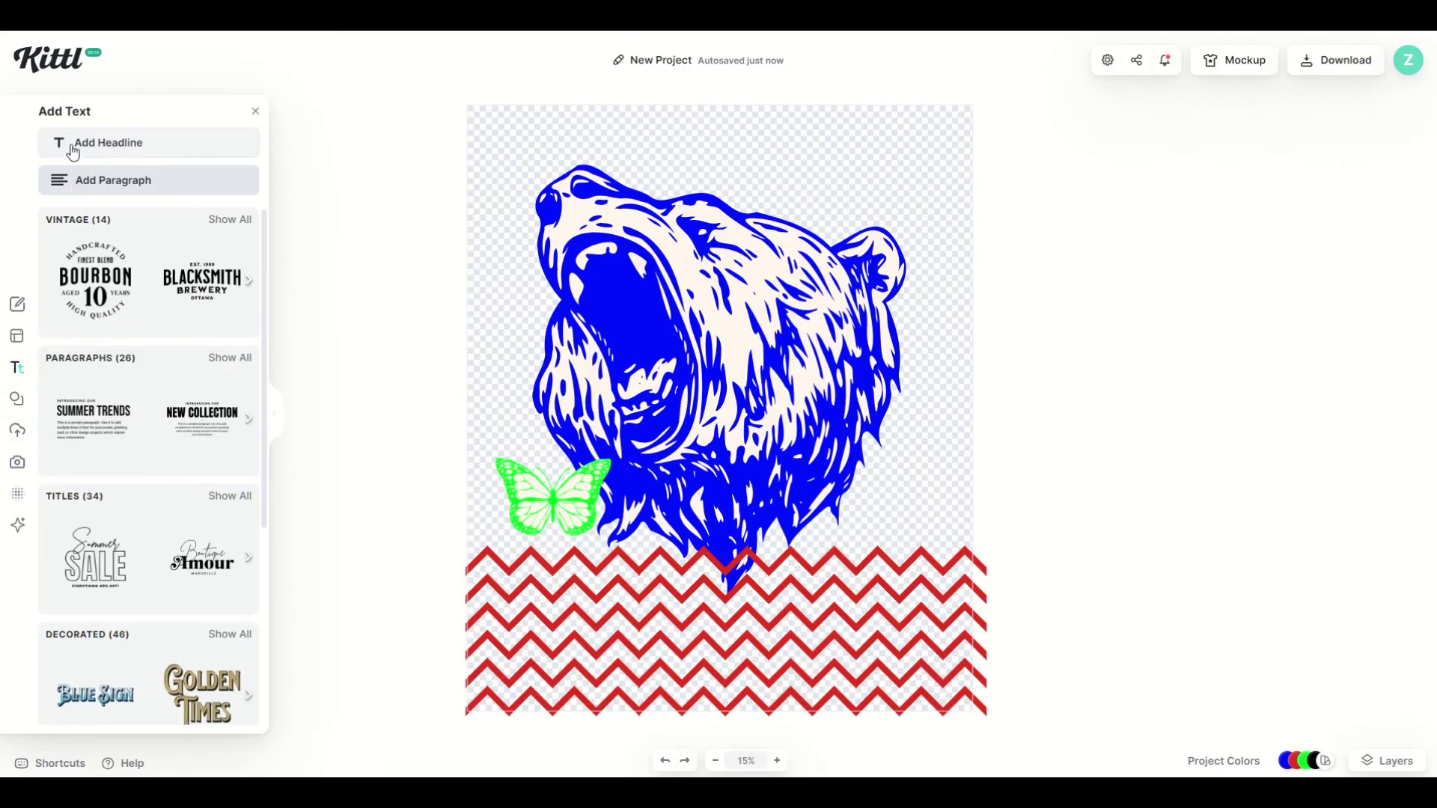
left_click(120, 147)
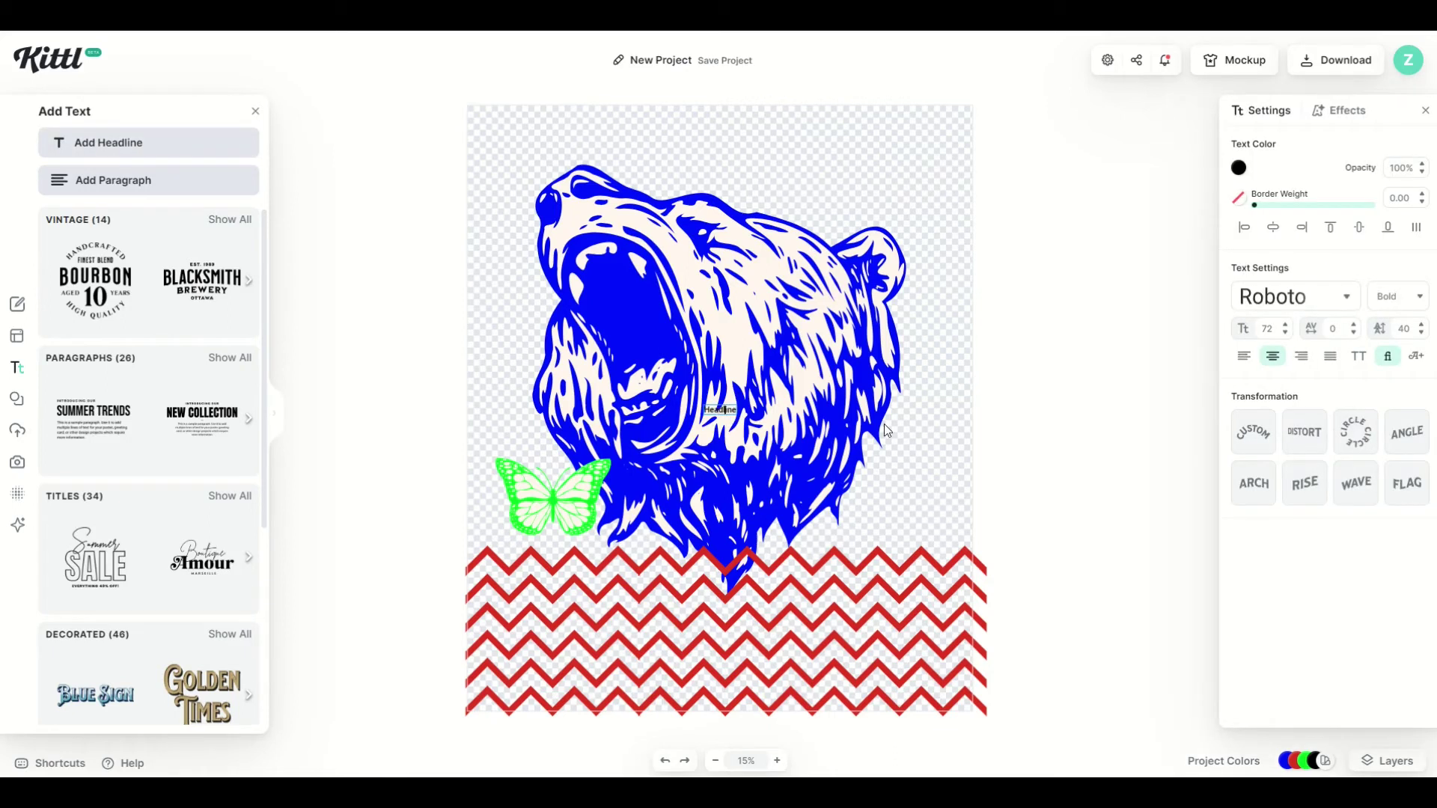
left_click_drag(737, 411, 718, 166)
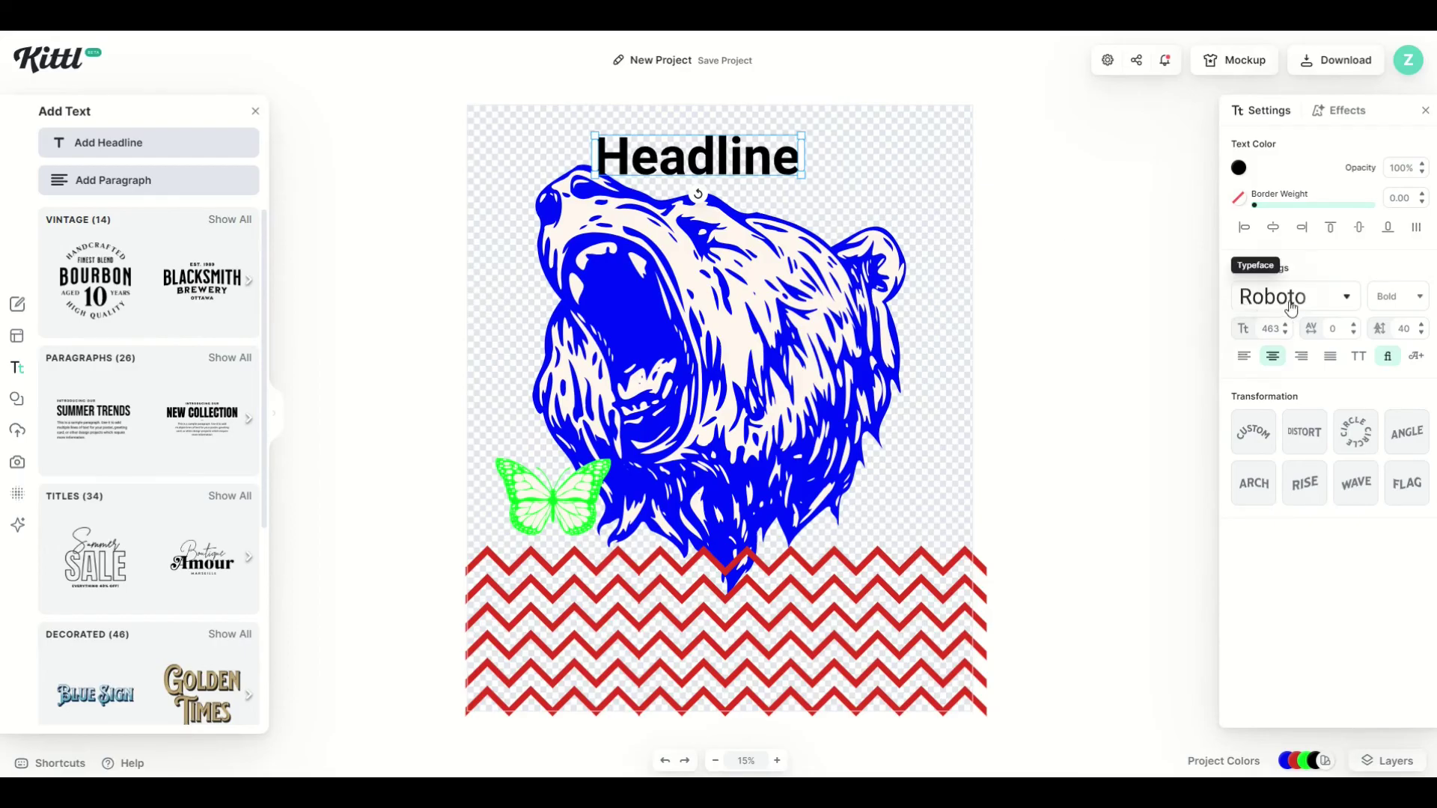
left_click(1337, 303)
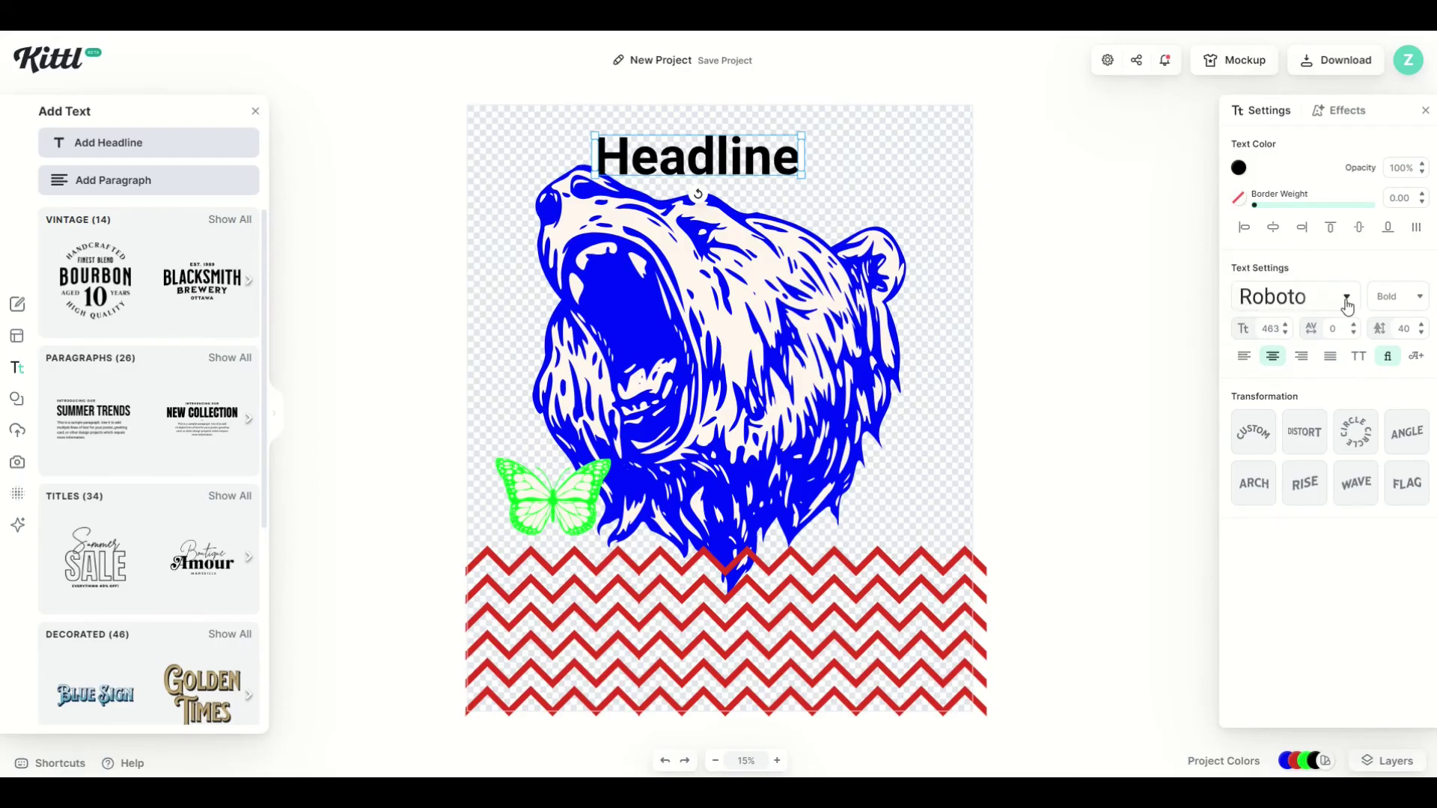
left_click(1093, 400)
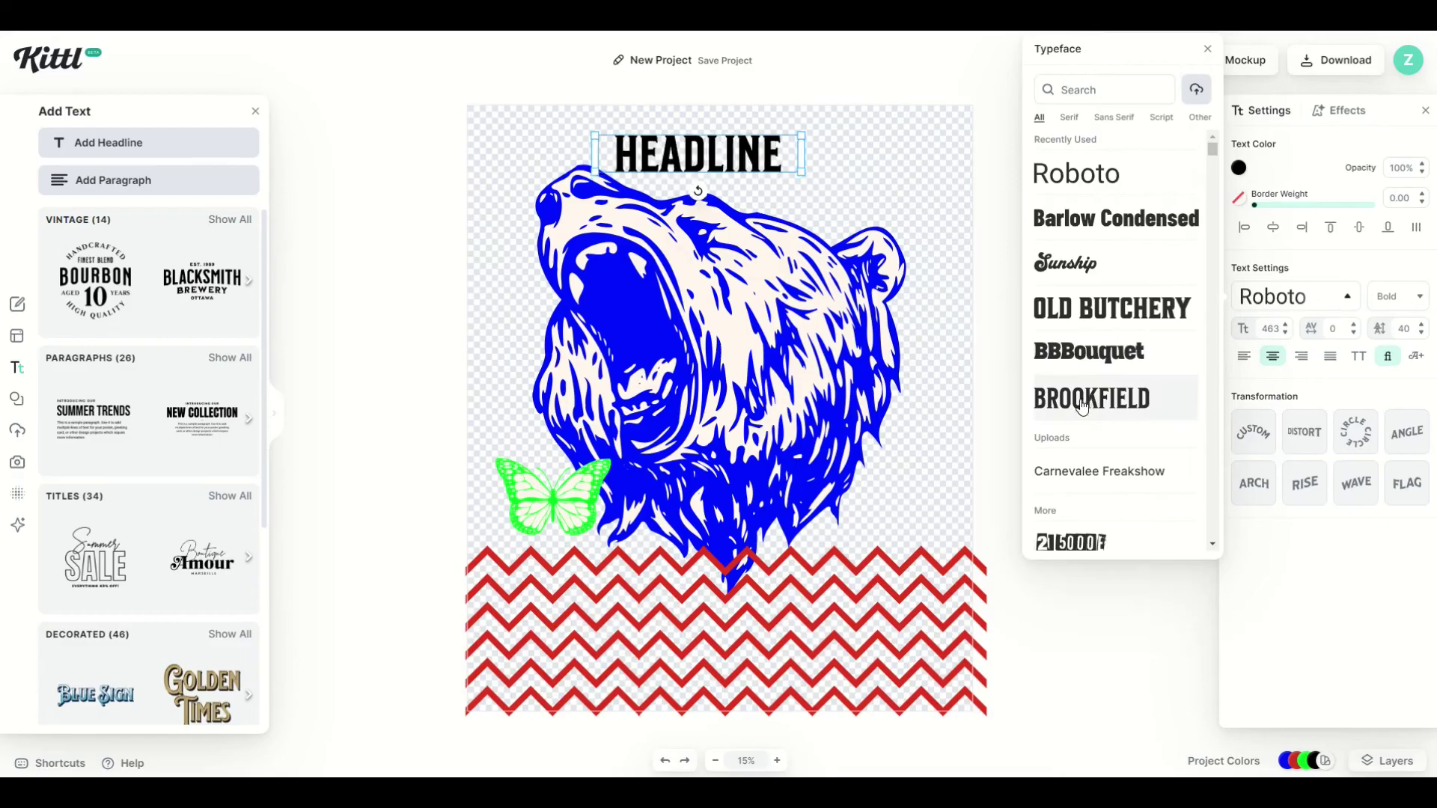
scroll(1087, 225, "down", 3)
scroll(1087, 225, "down", 10)
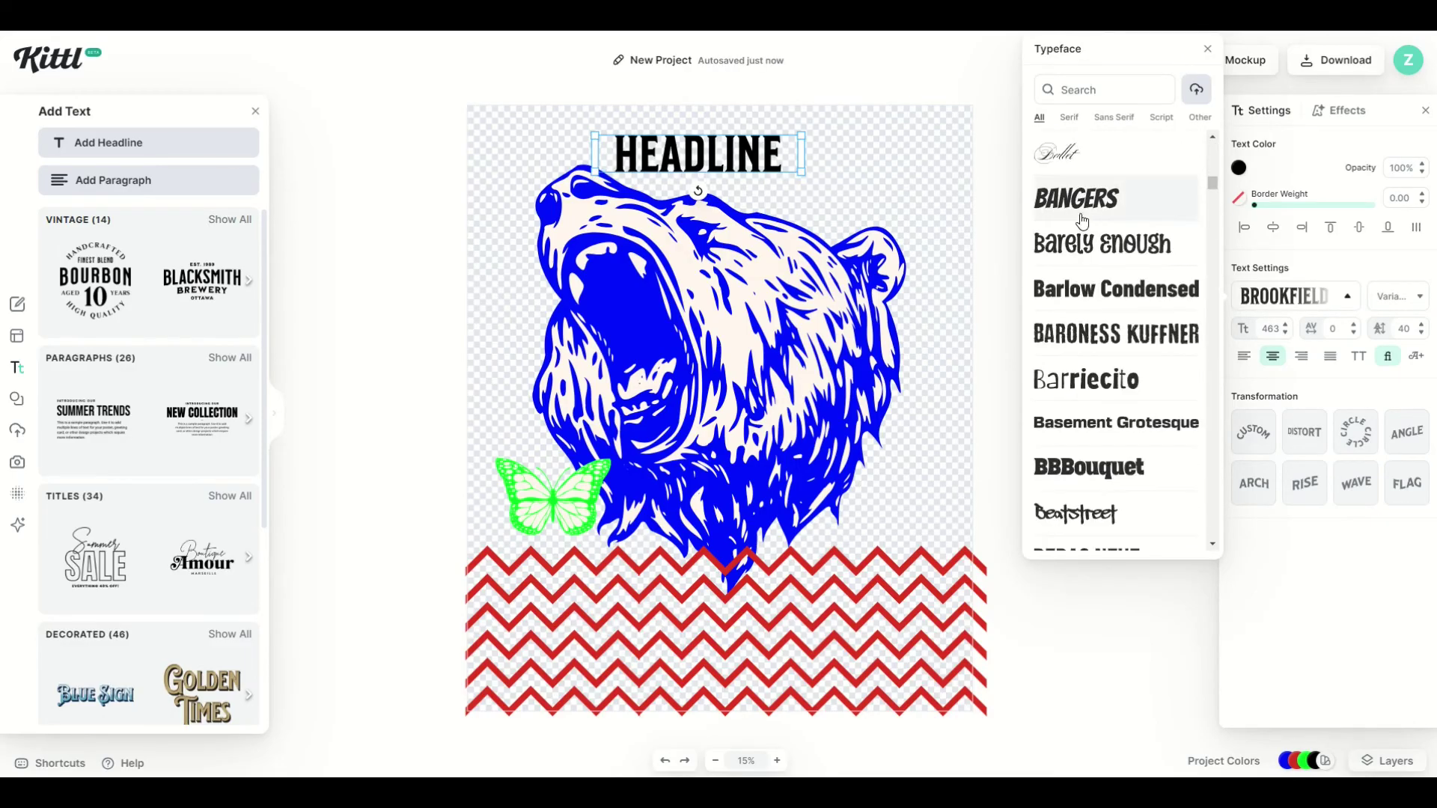
left_click(1081, 217)
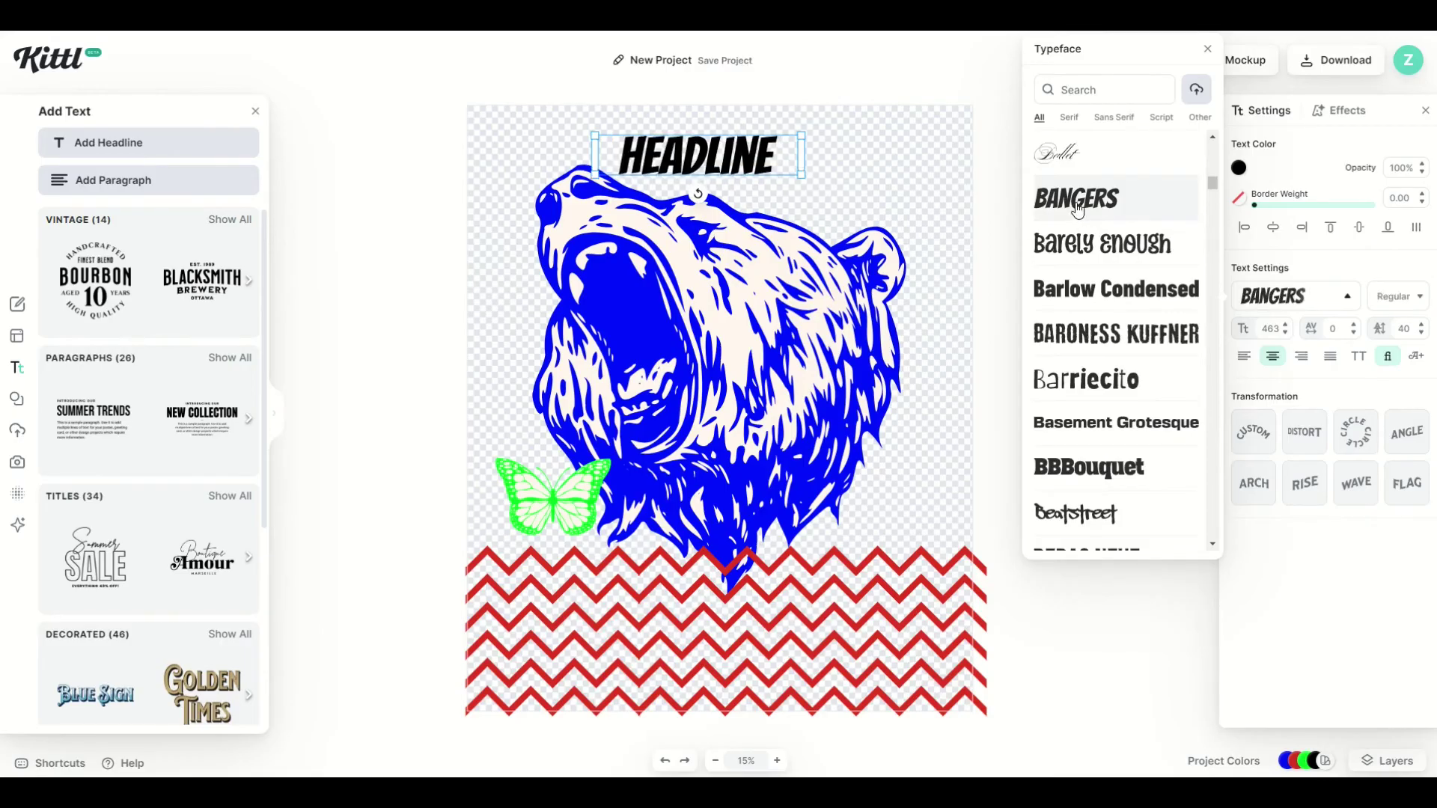
Enlarge the headline, reword it to BEAR BONES, and widen it onto one line.
left_click_drag(802, 178, 946, 231)
left_click_drag(828, 192, 752, 187)
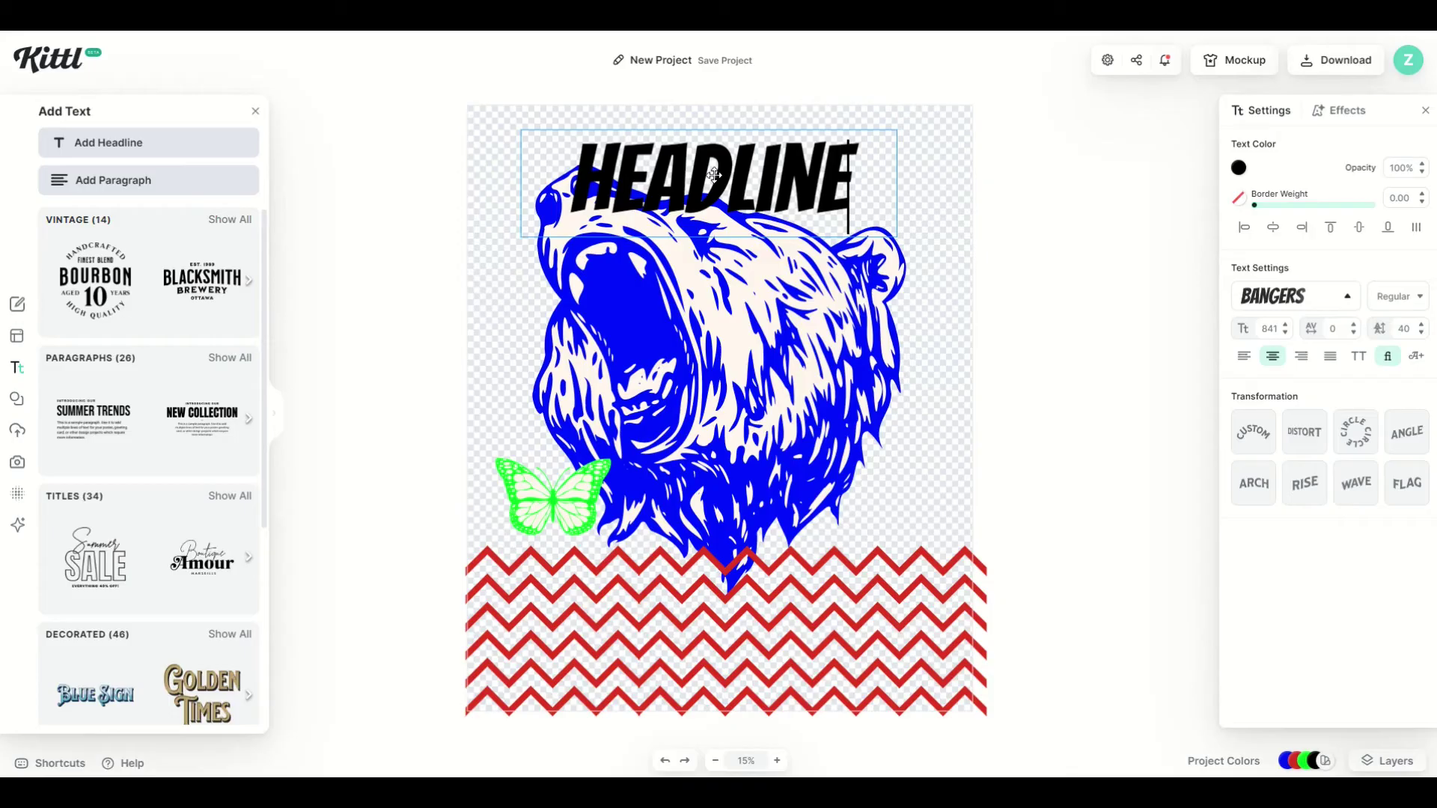
key("ctrl+a")
type("BEAR BONES")
key("Escape")
left_click_drag(521, 235, 432, 217)
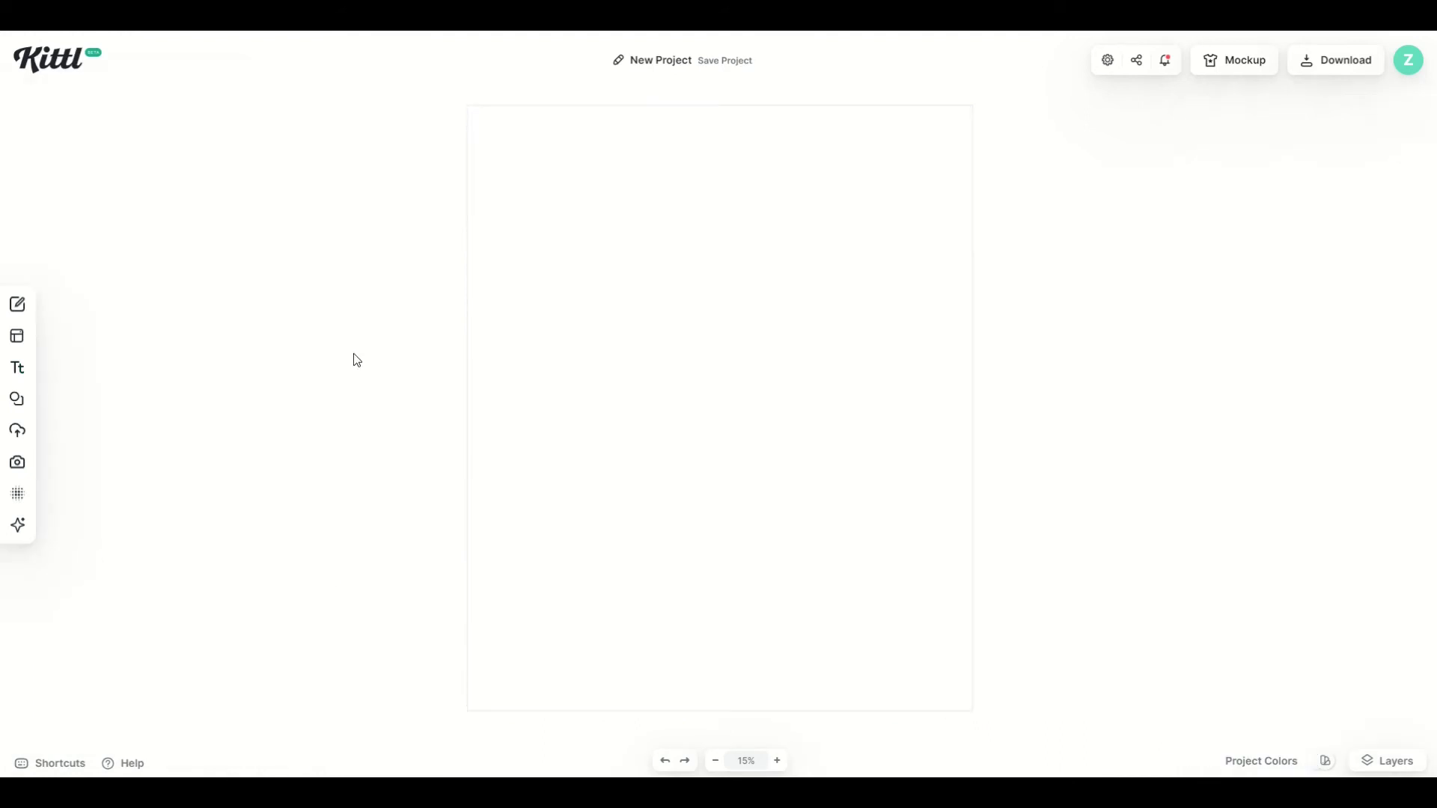
Place the Golden Times decorated text style on the canvas.
left_click(19, 374)
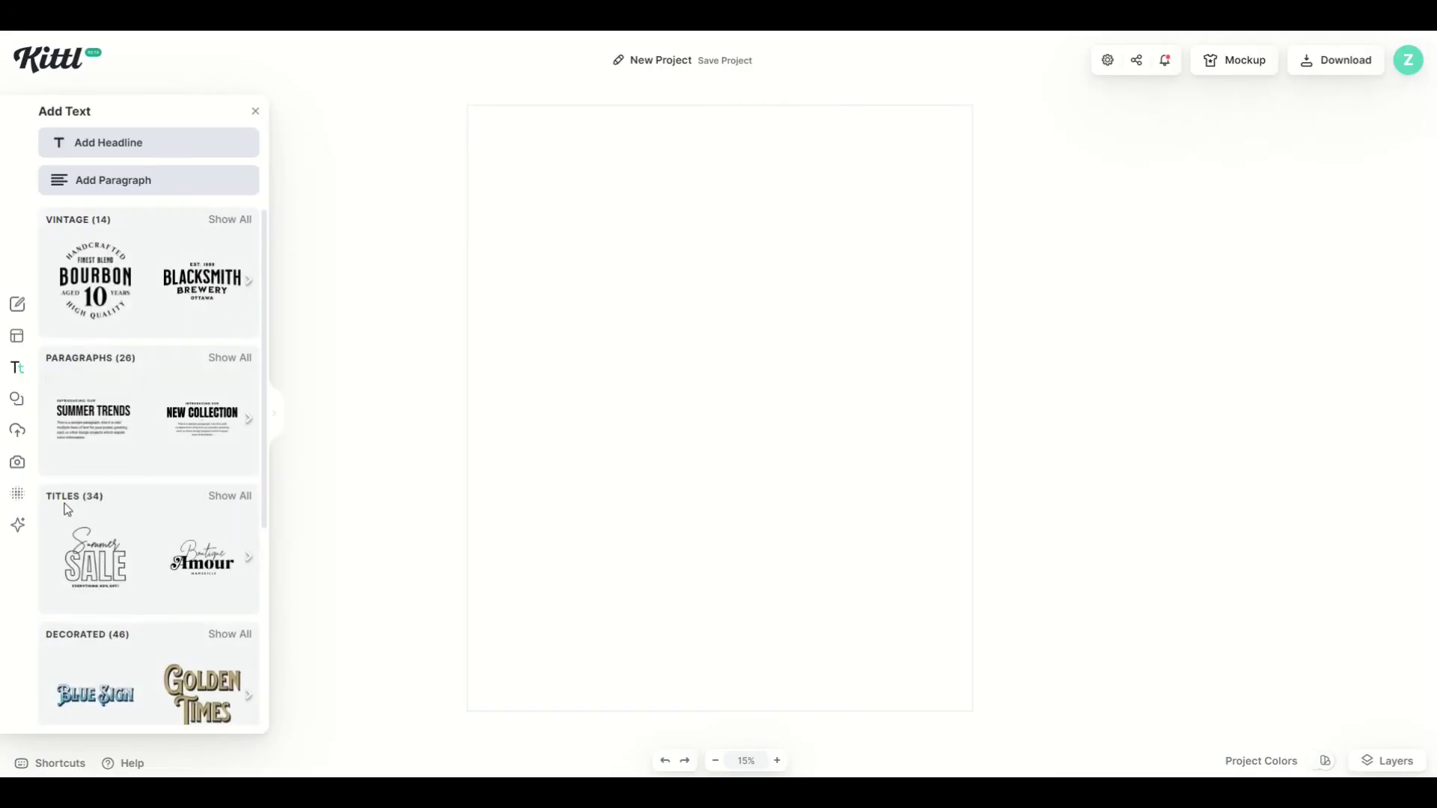
scroll(67, 509, "down", 2)
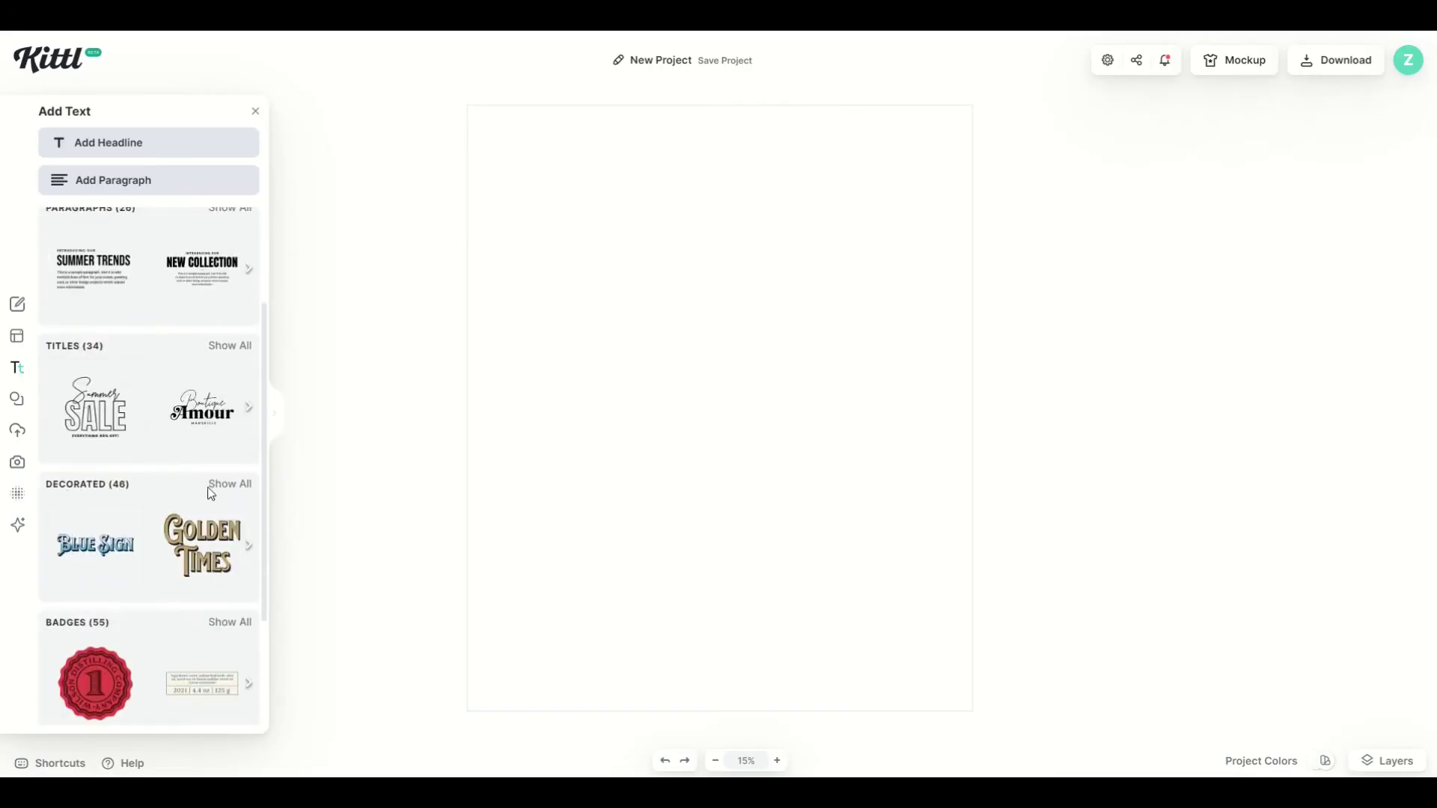
left_click(214, 488)
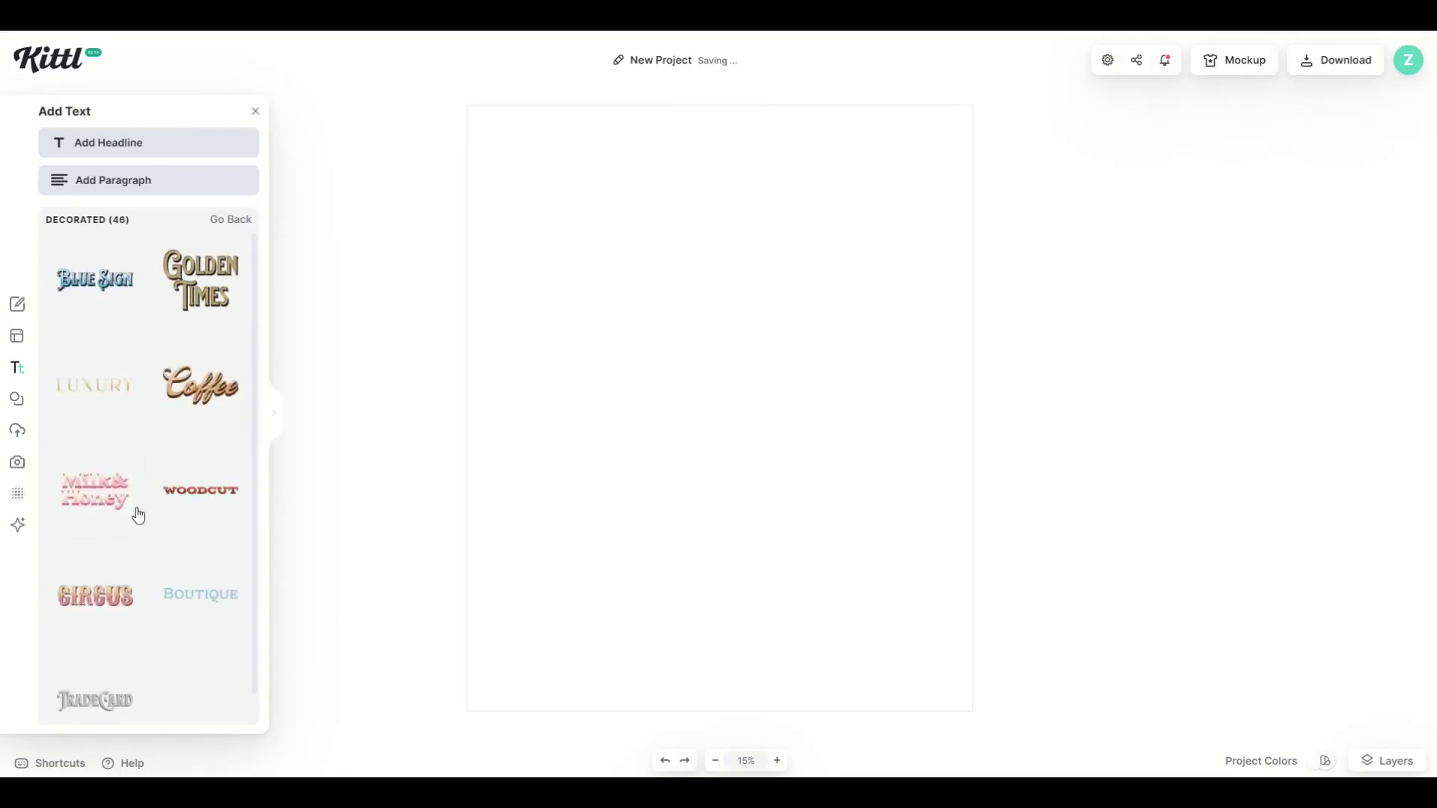
scroll(102, 618, "down", 2)
scroll(132, 468, "up", 2)
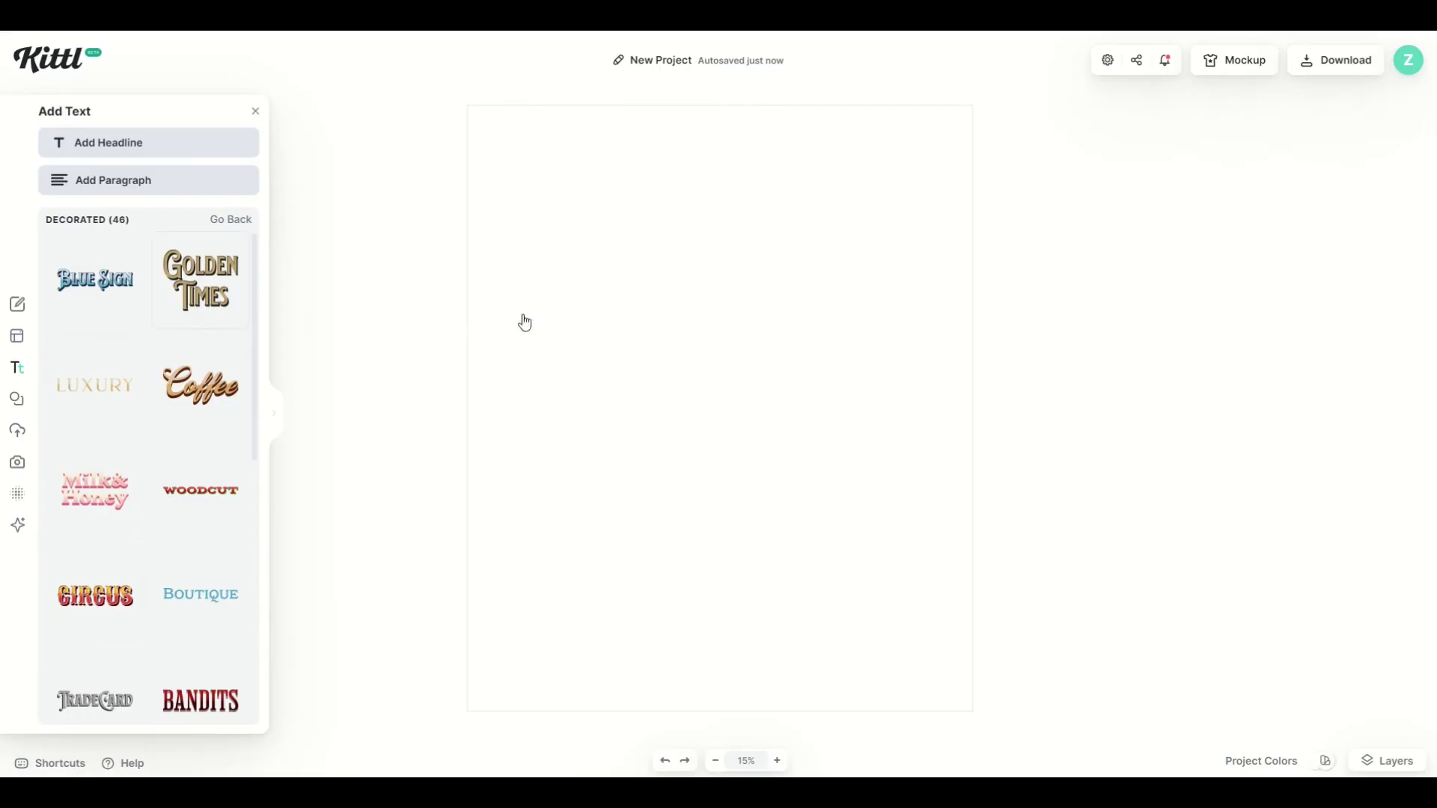
left_click_drag(525, 322, 606, 357)
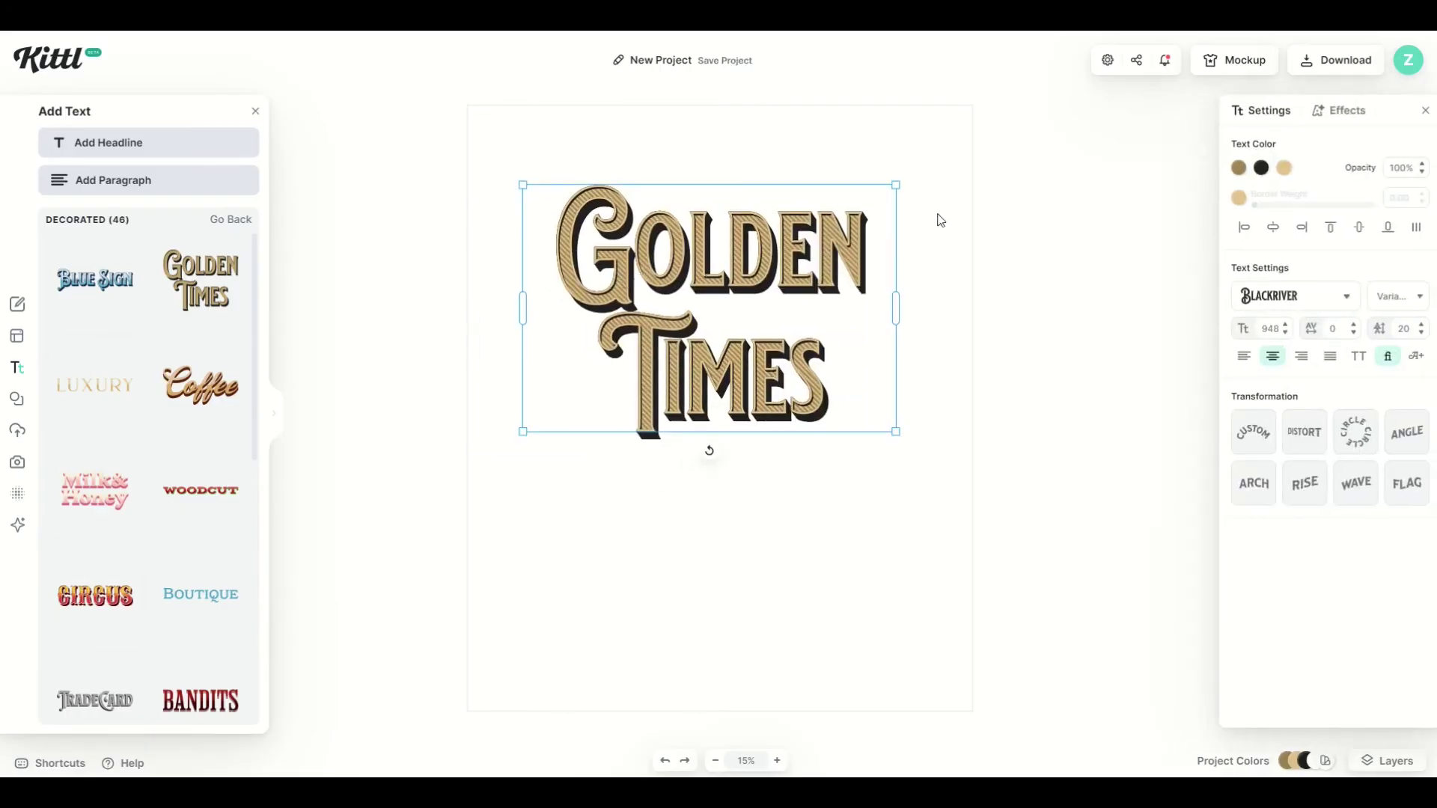
Angle the detailed 3D shadow at -55° and recolour it dark purple.
left_click(1327, 112)
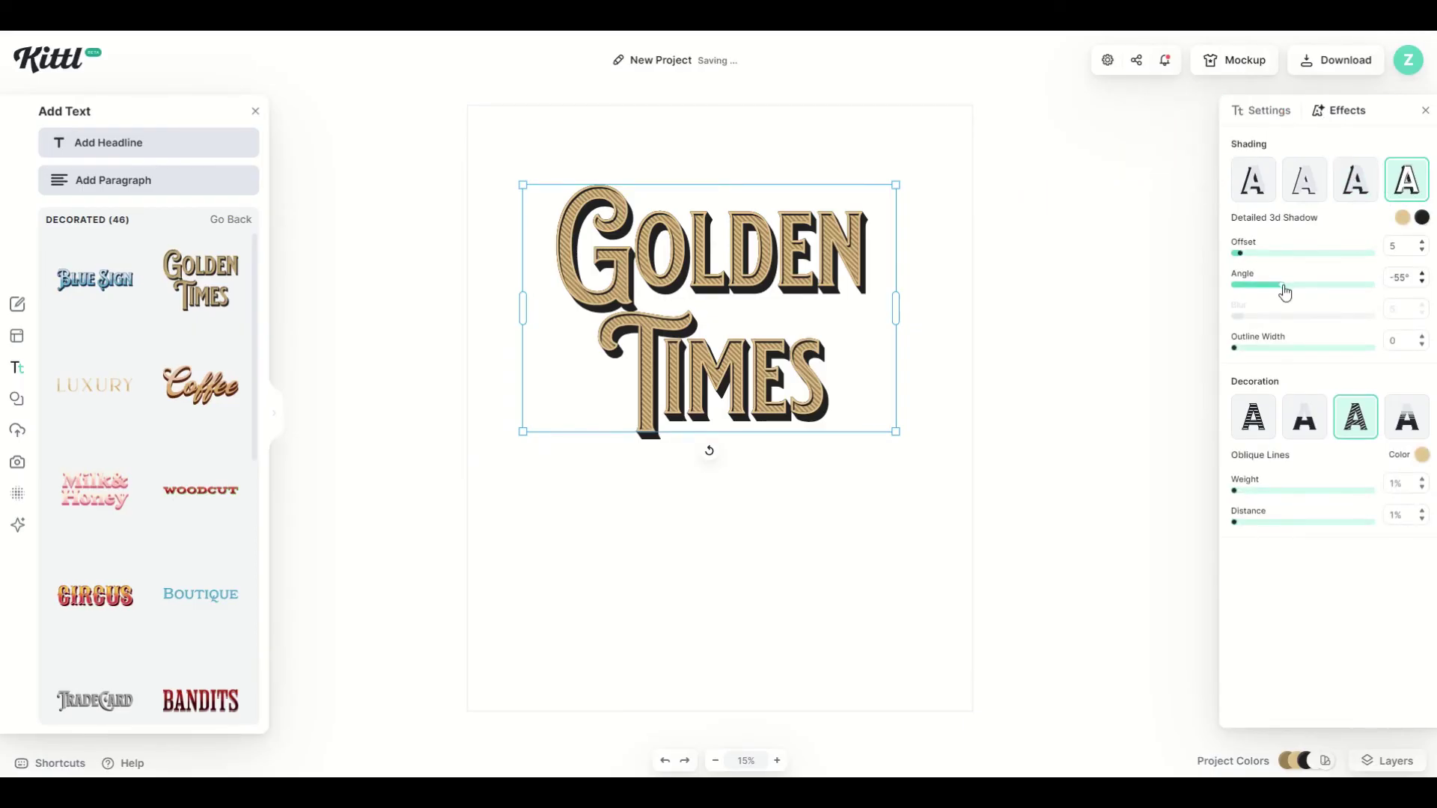
mouse_move(1285, 292)
left_mouse_down()
mouse_move(1312, 292)
mouse_move(1283, 304)
left_mouse_up()
left_click(1402, 196)
left_click(1404, 196)
left_click(1404, 220)
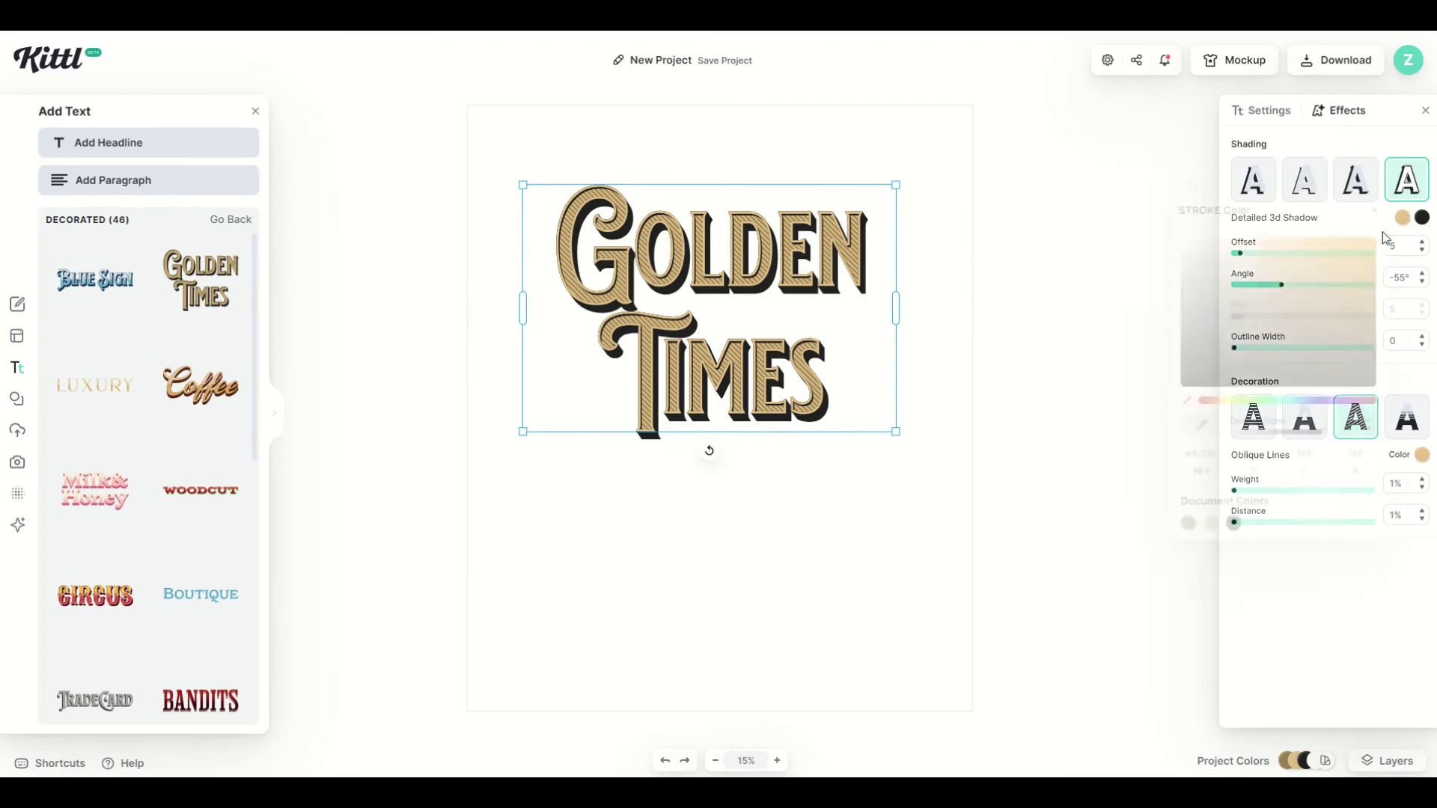
left_click(1341, 401)
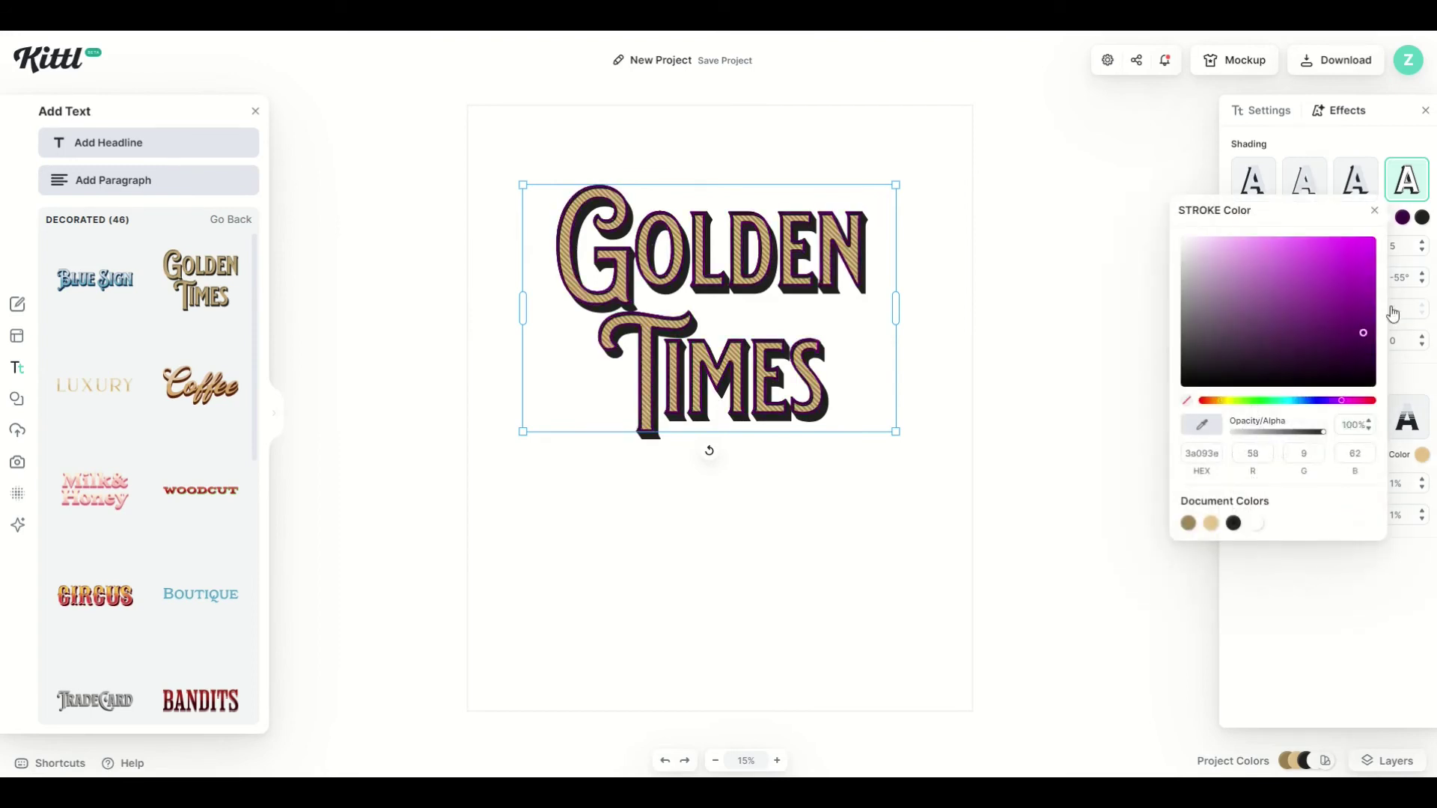
left_click(1374, 239)
left_click(1046, 338)
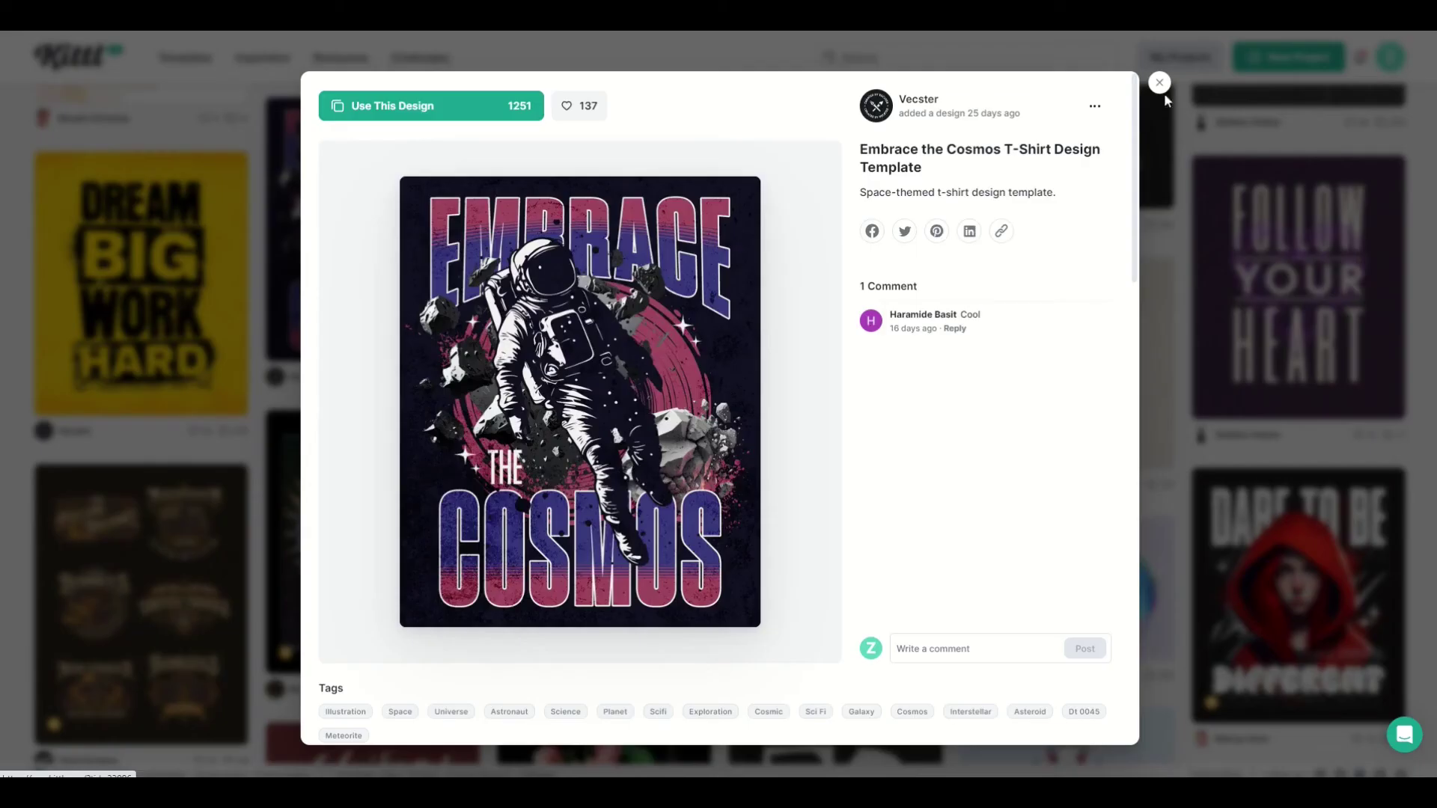
Browse the Kittl AI T-shirt templates, then start a new blank project.
left_click(1162, 84)
scroll(400, 367, "up", 15)
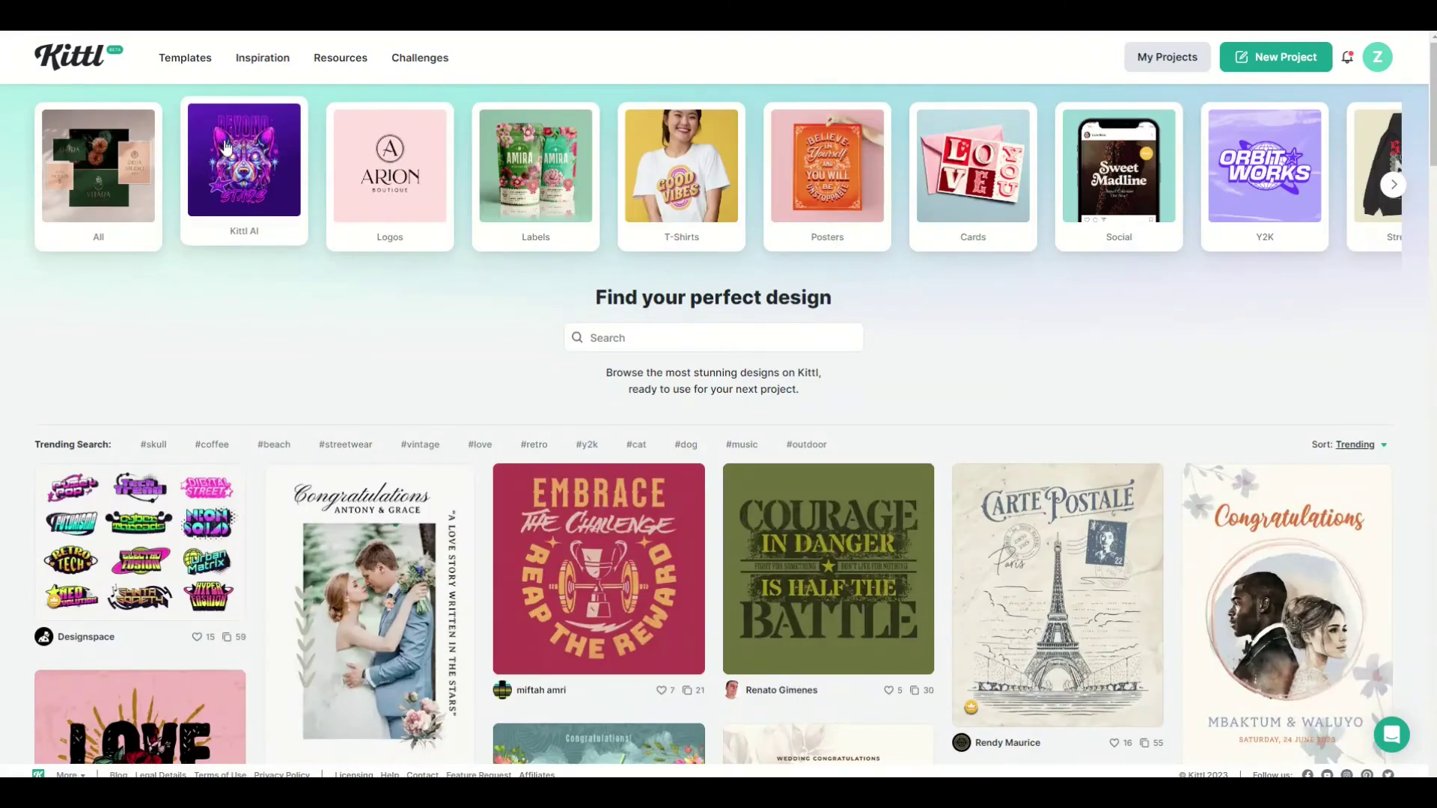
left_click(241, 172)
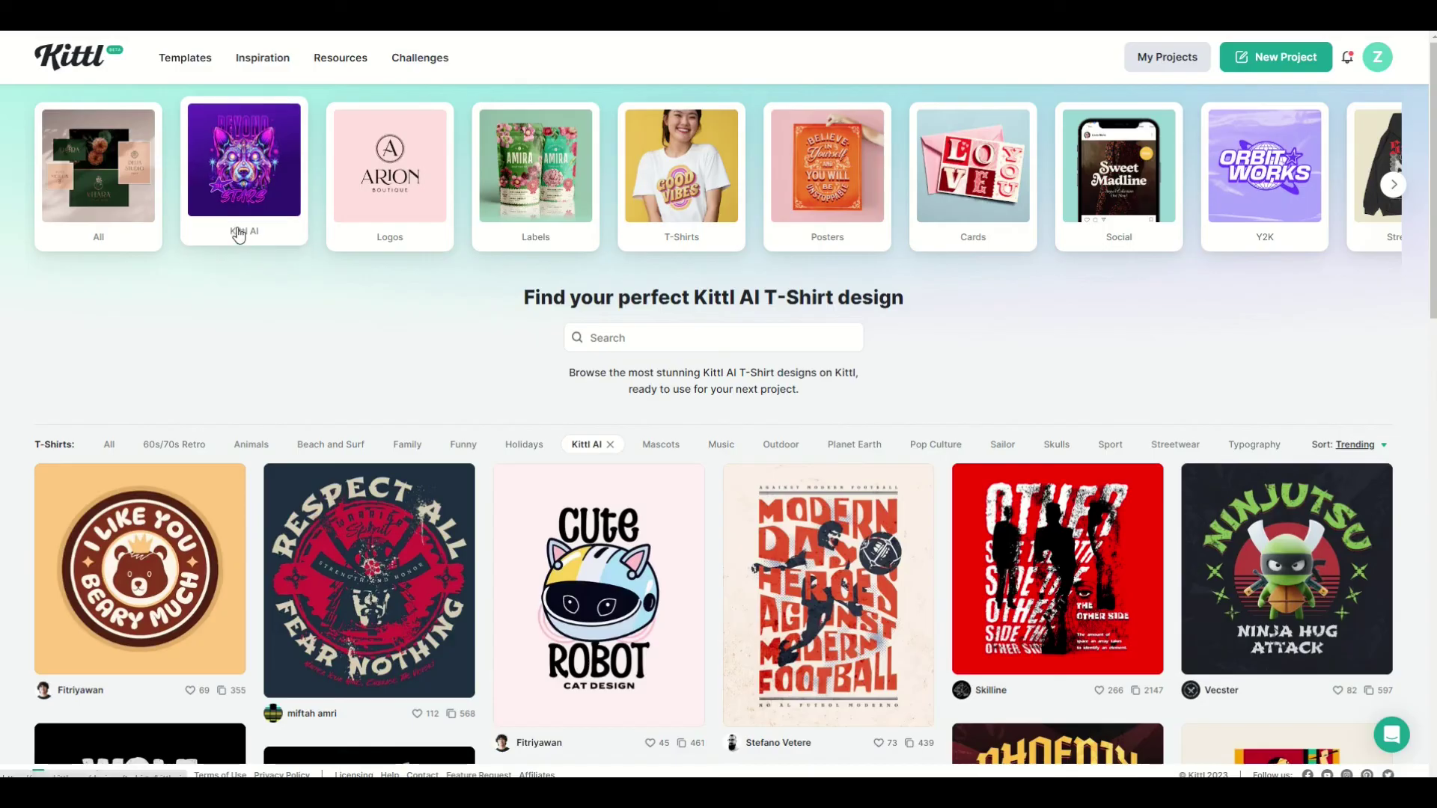
scroll(236, 234, "down", 5)
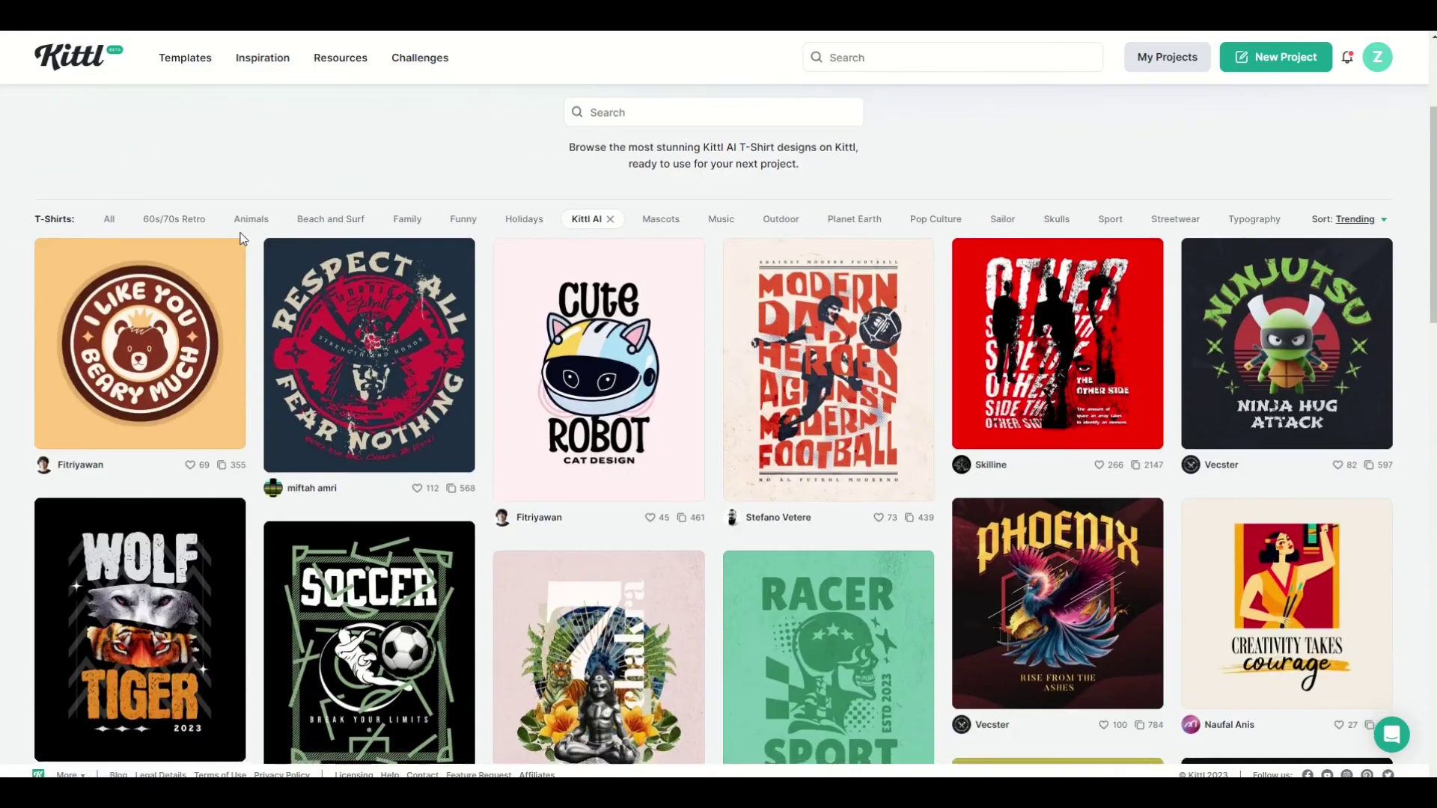
scroll(1077, 303, "down", 14)
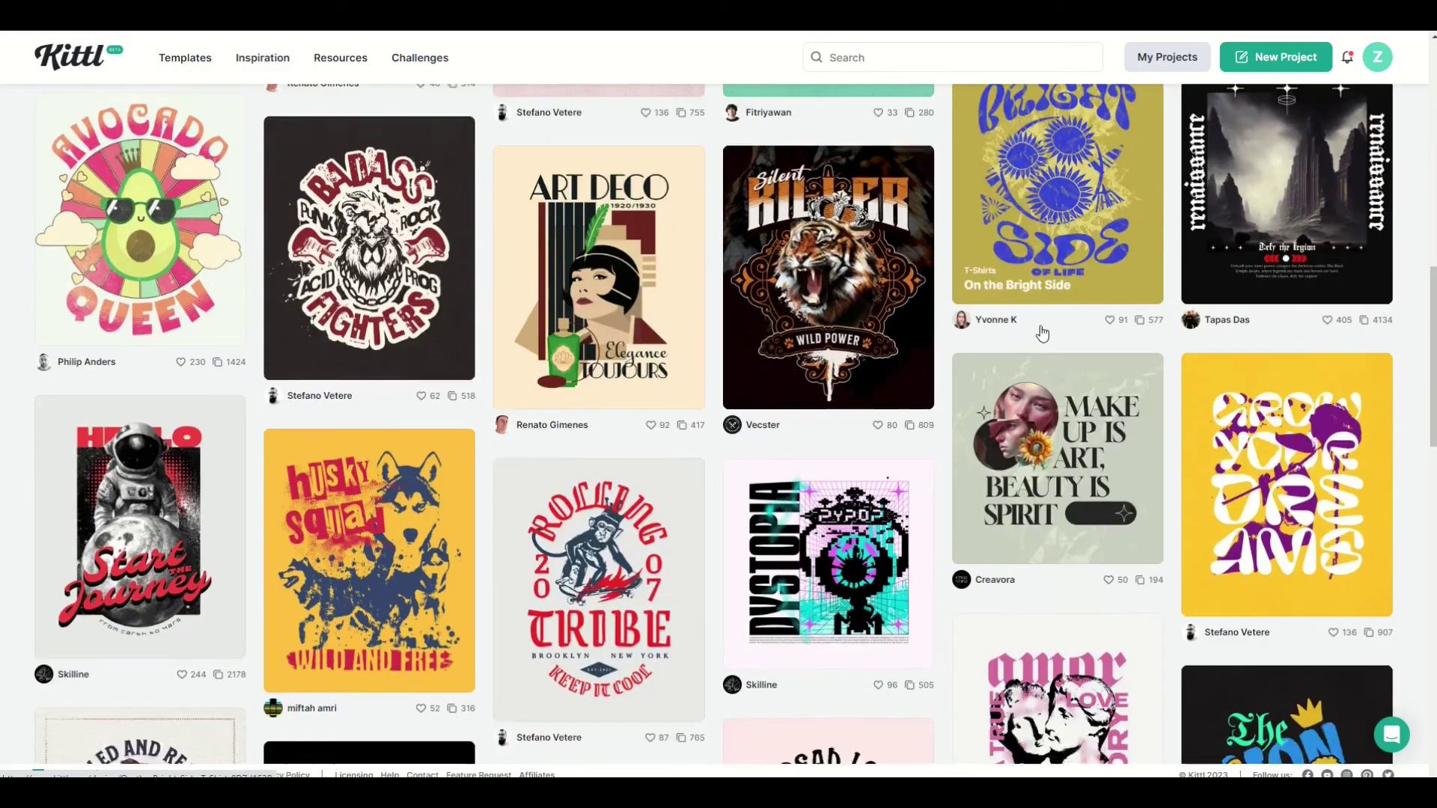
scroll(1003, 353, "up", 14)
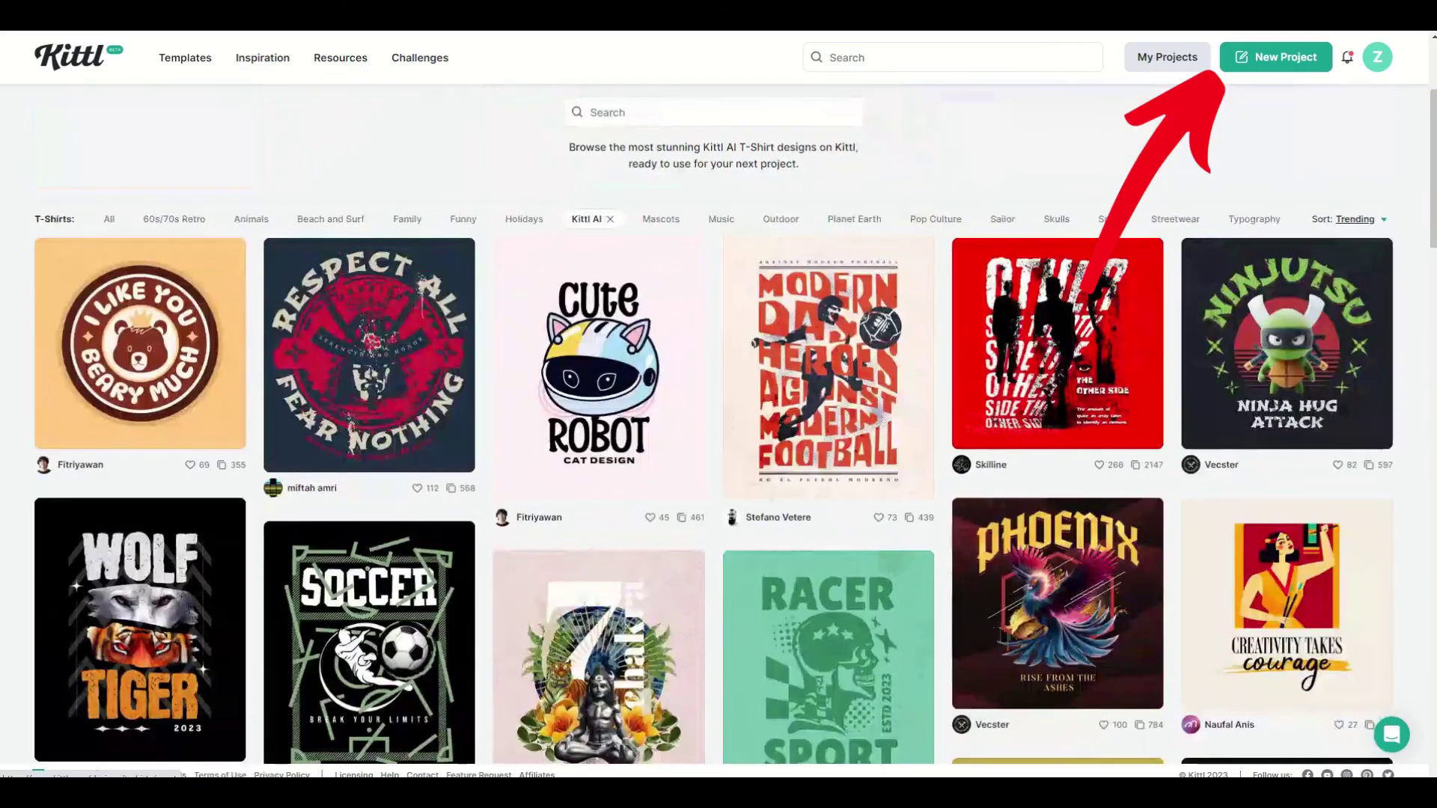
left_click(1266, 66)
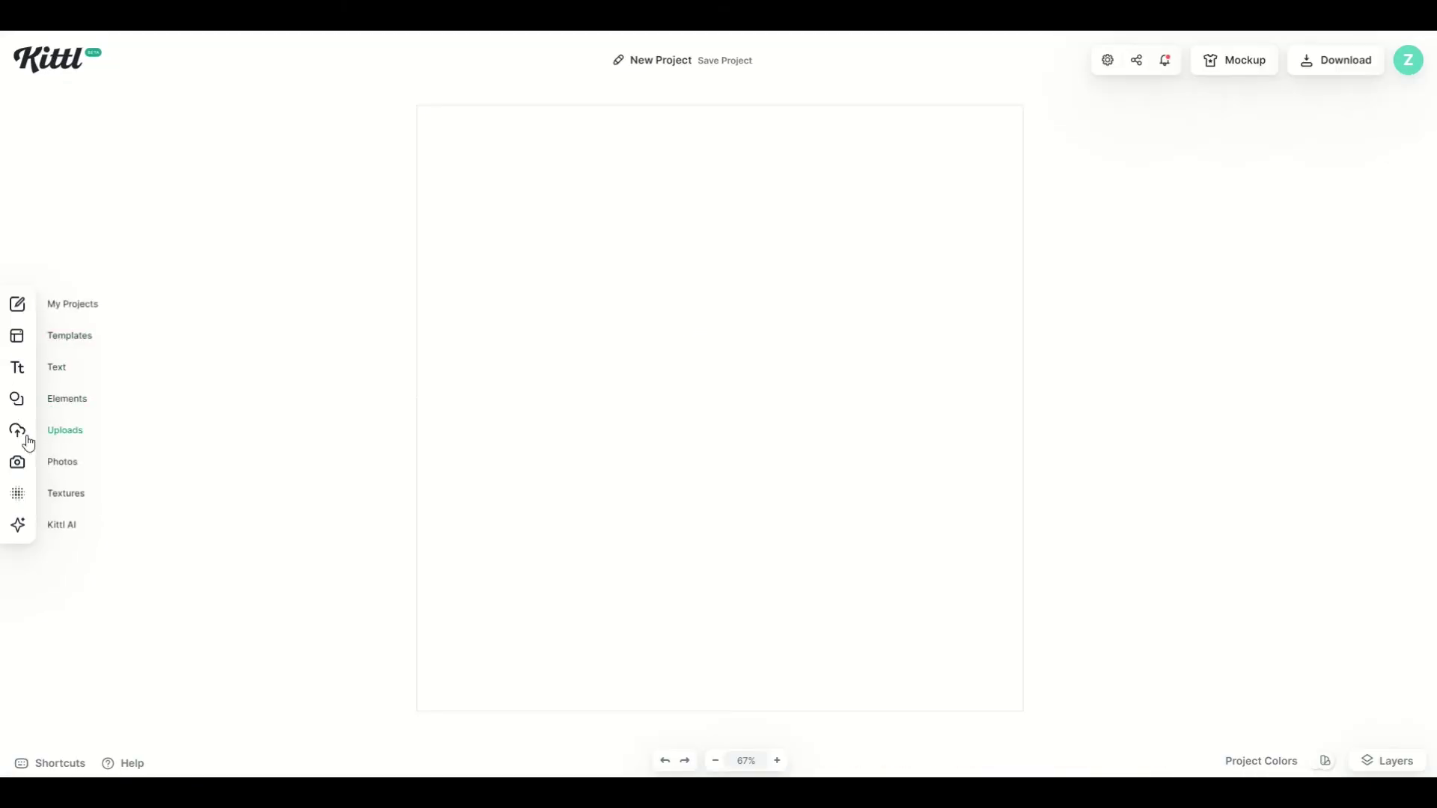
Generate a Kittl AI image from the prompt 'WARRIOR HOLDING A SWORD'.
left_click(19, 527)
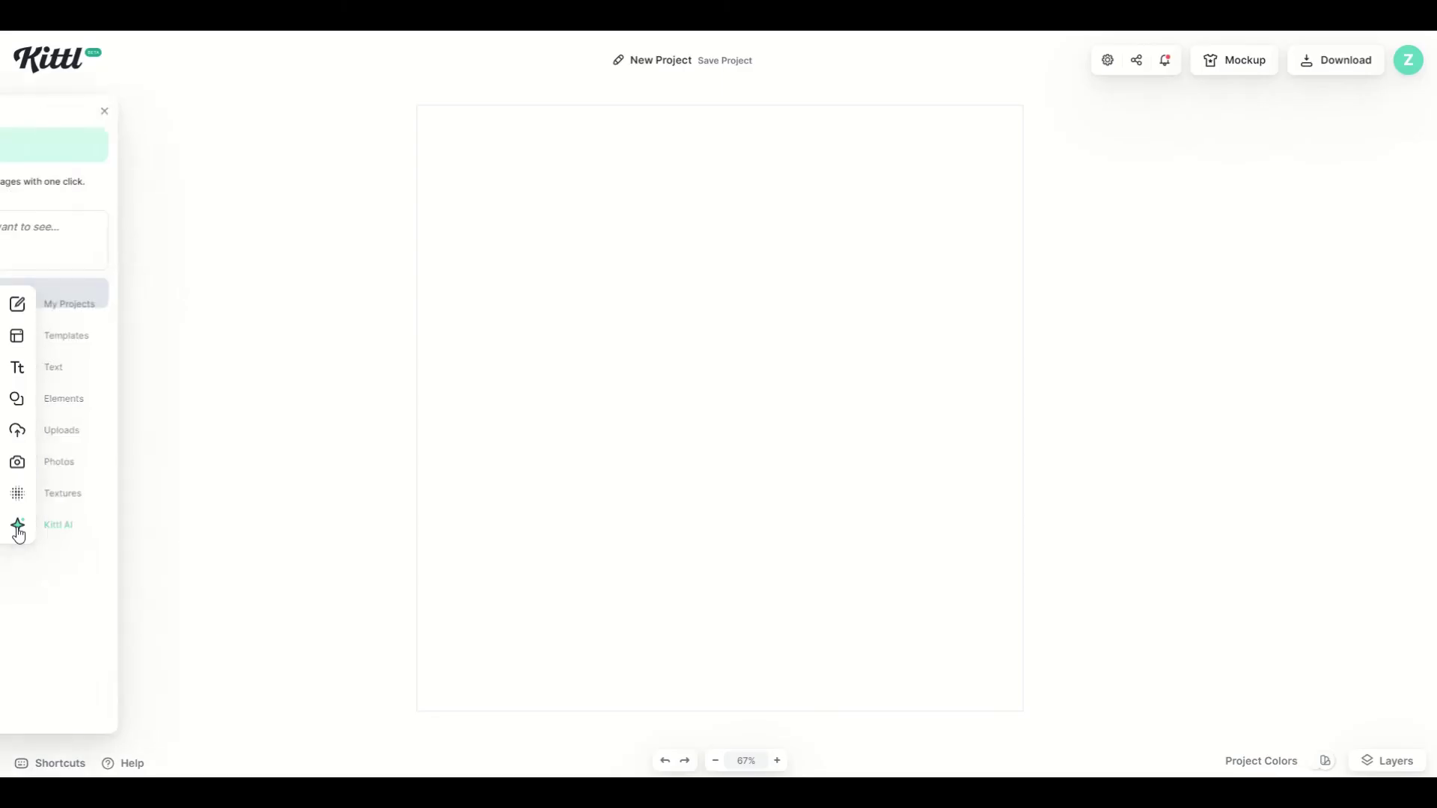
left_click(87, 244)
type("WARRIOR HOLDING A SWORD")
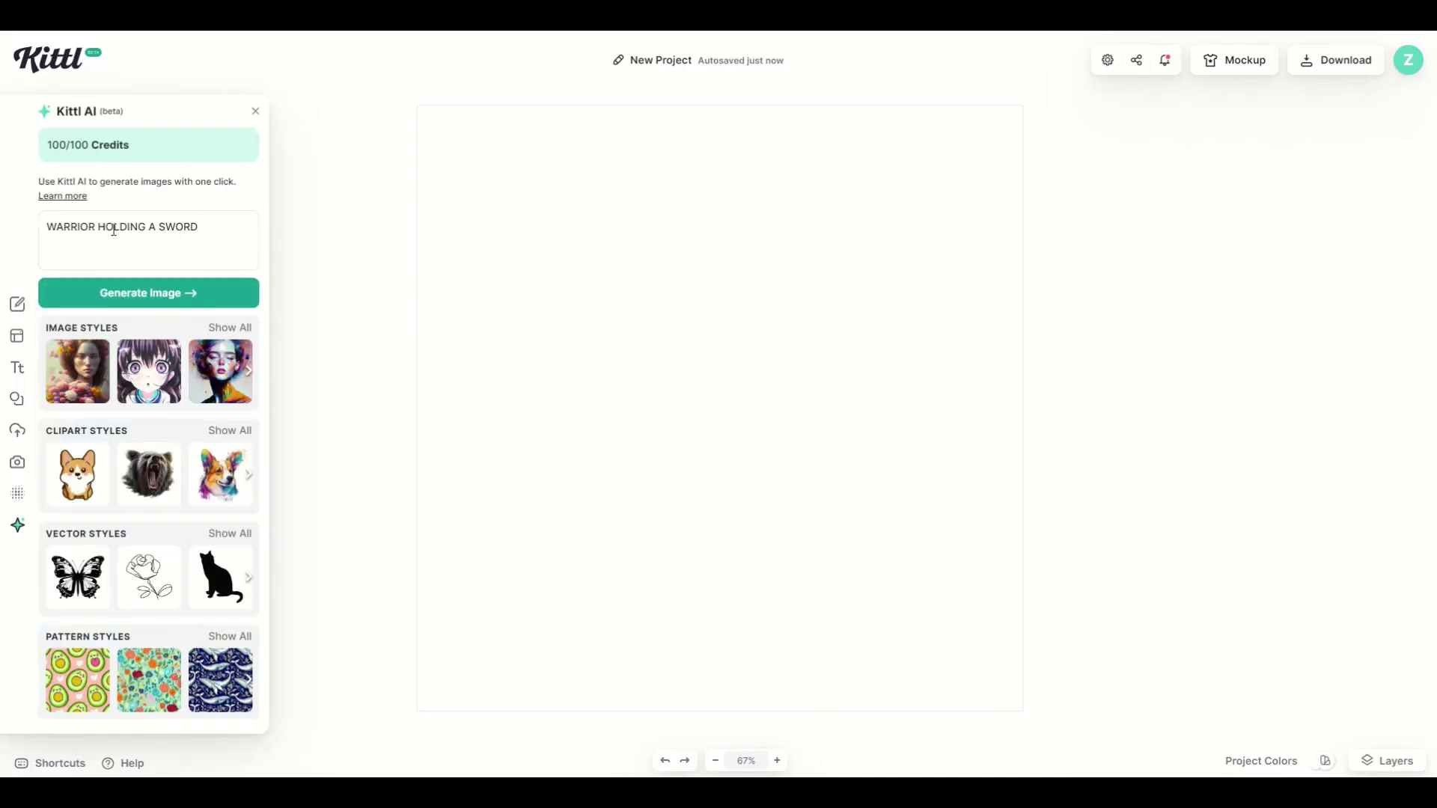
left_click(135, 294)
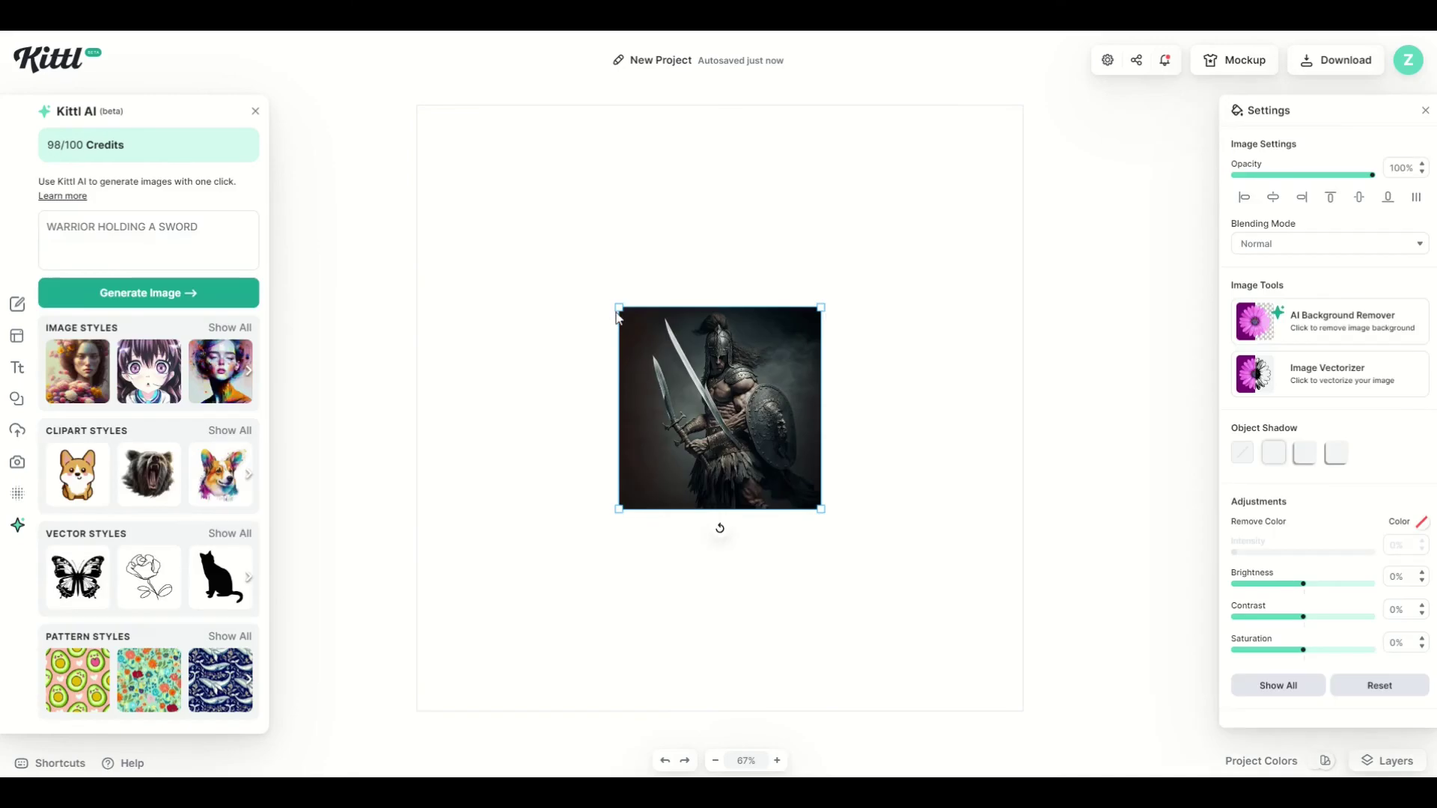
Enlarge the warrior image to fill the canvas and centre it.
left_click_drag(618, 308, 447, 137)
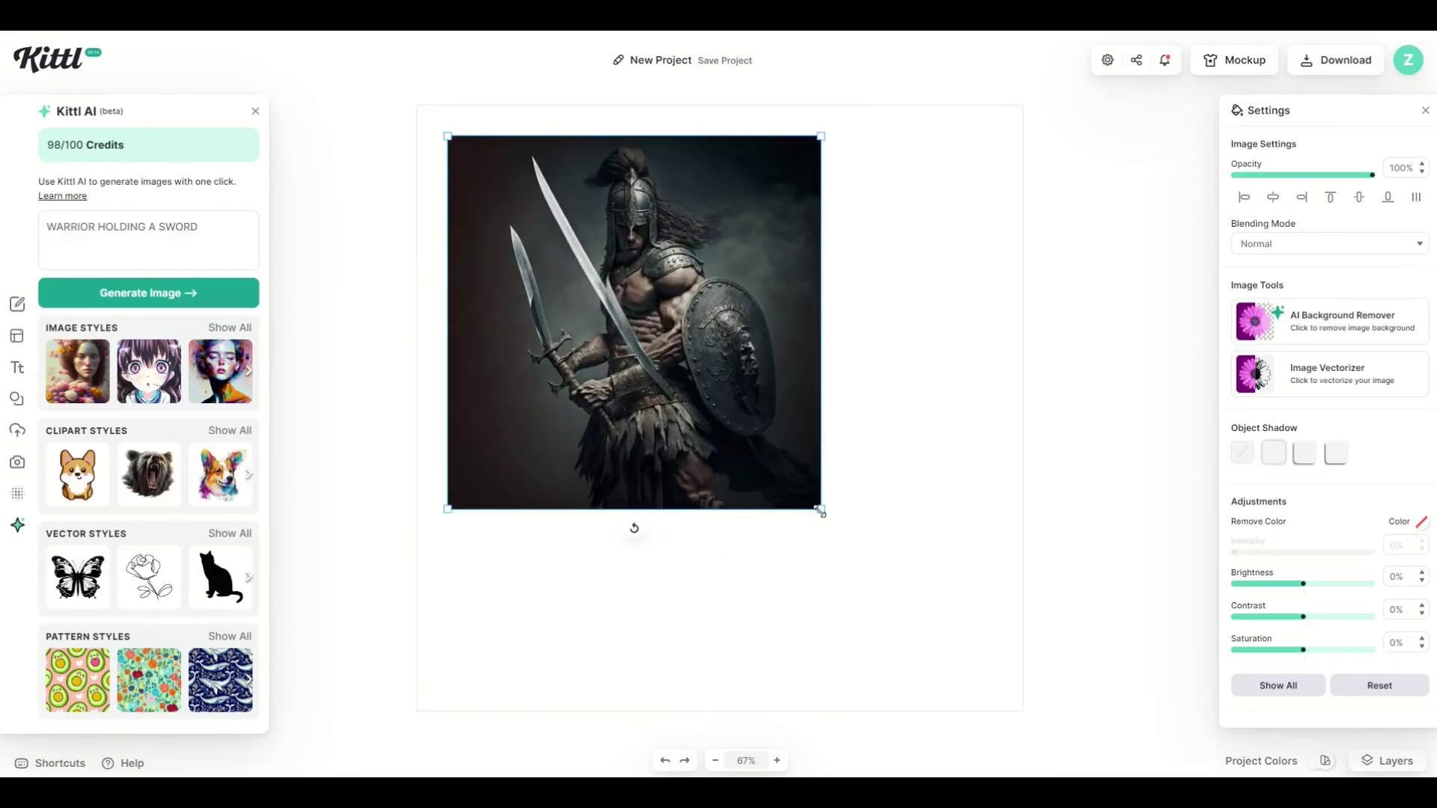
left_click_drag(821, 509, 1013, 702)
left_click_drag(735, 510, 726, 502)
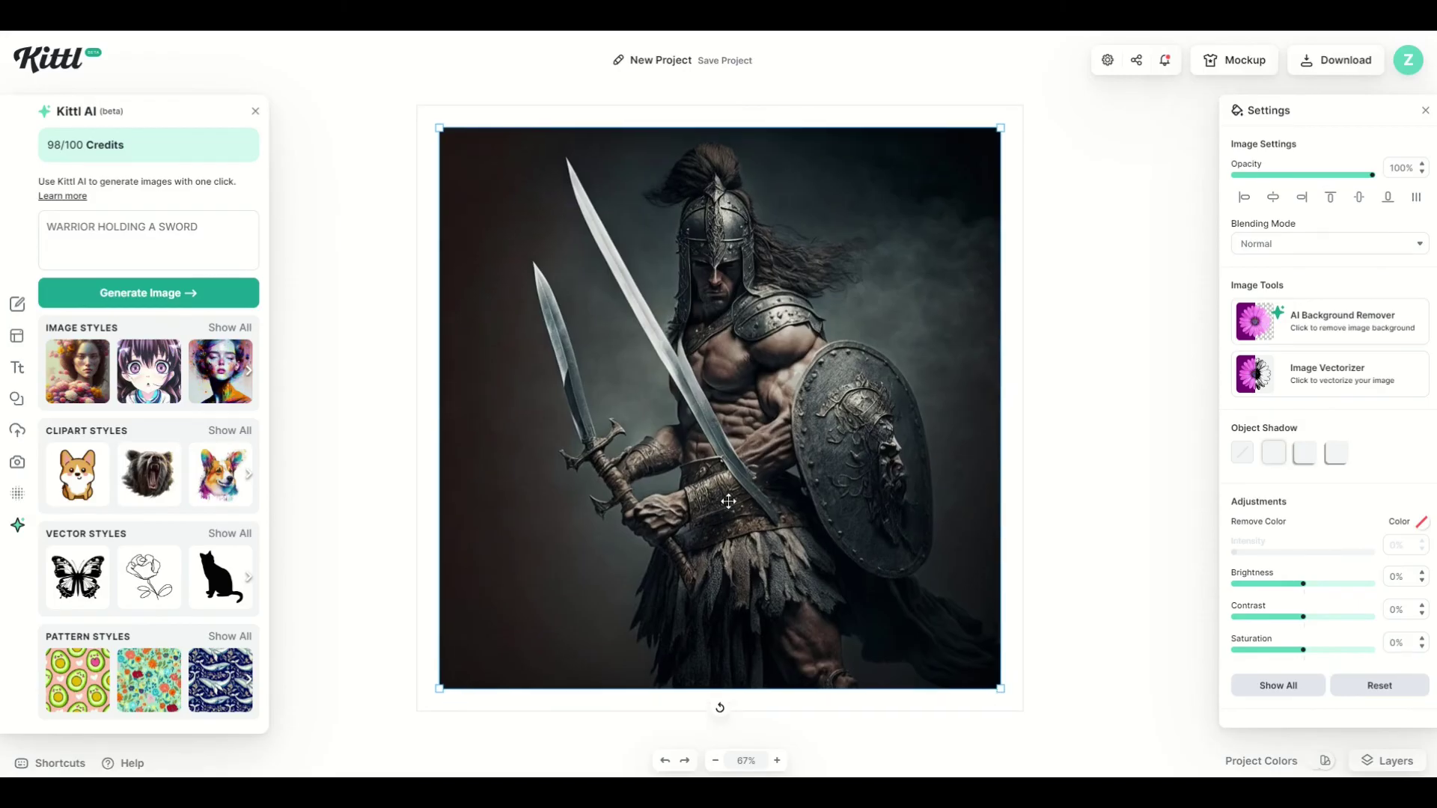
left_click(404, 489)
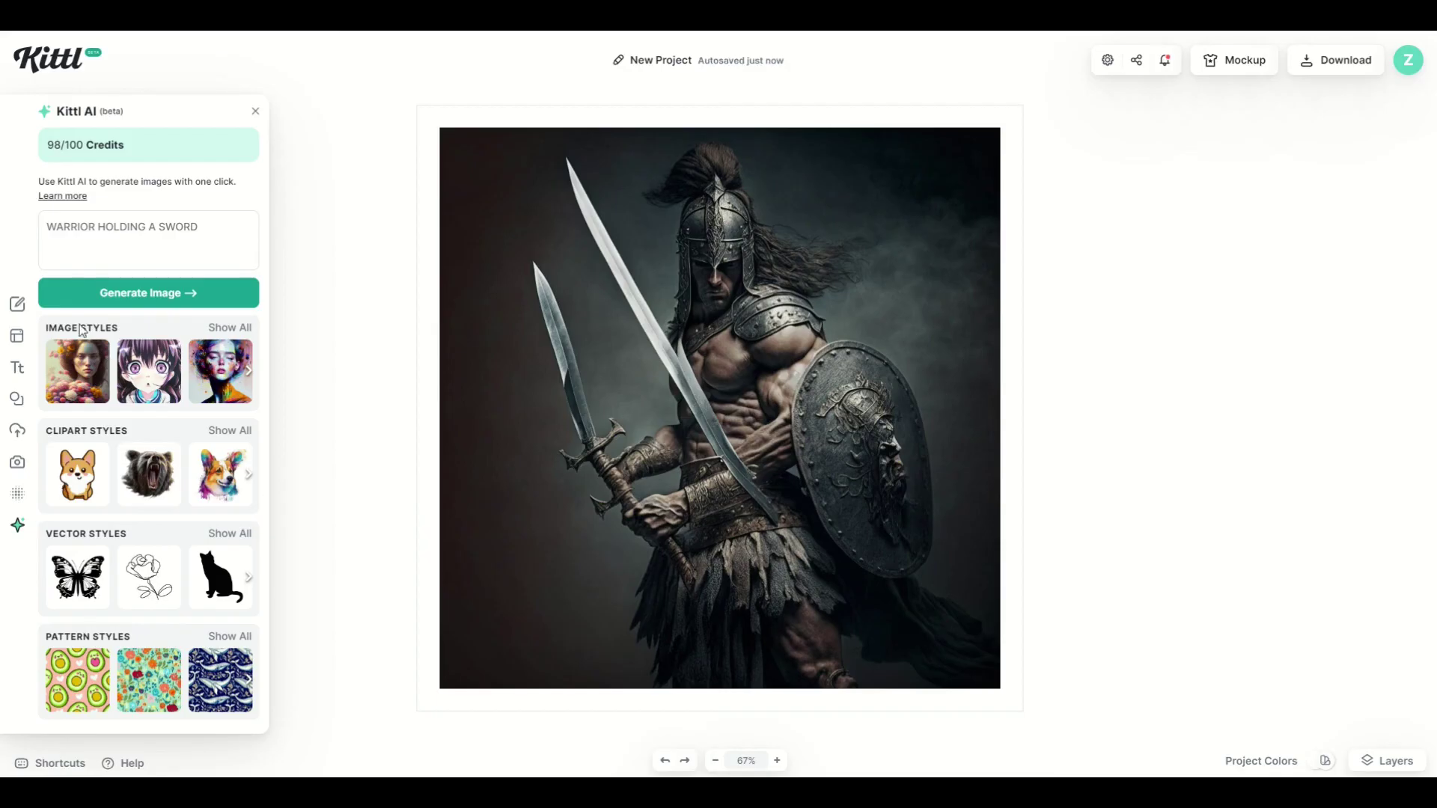
Generate a Synthwave-style warrior image and scale it to fill the canvas, centred.
left_click(192, 357)
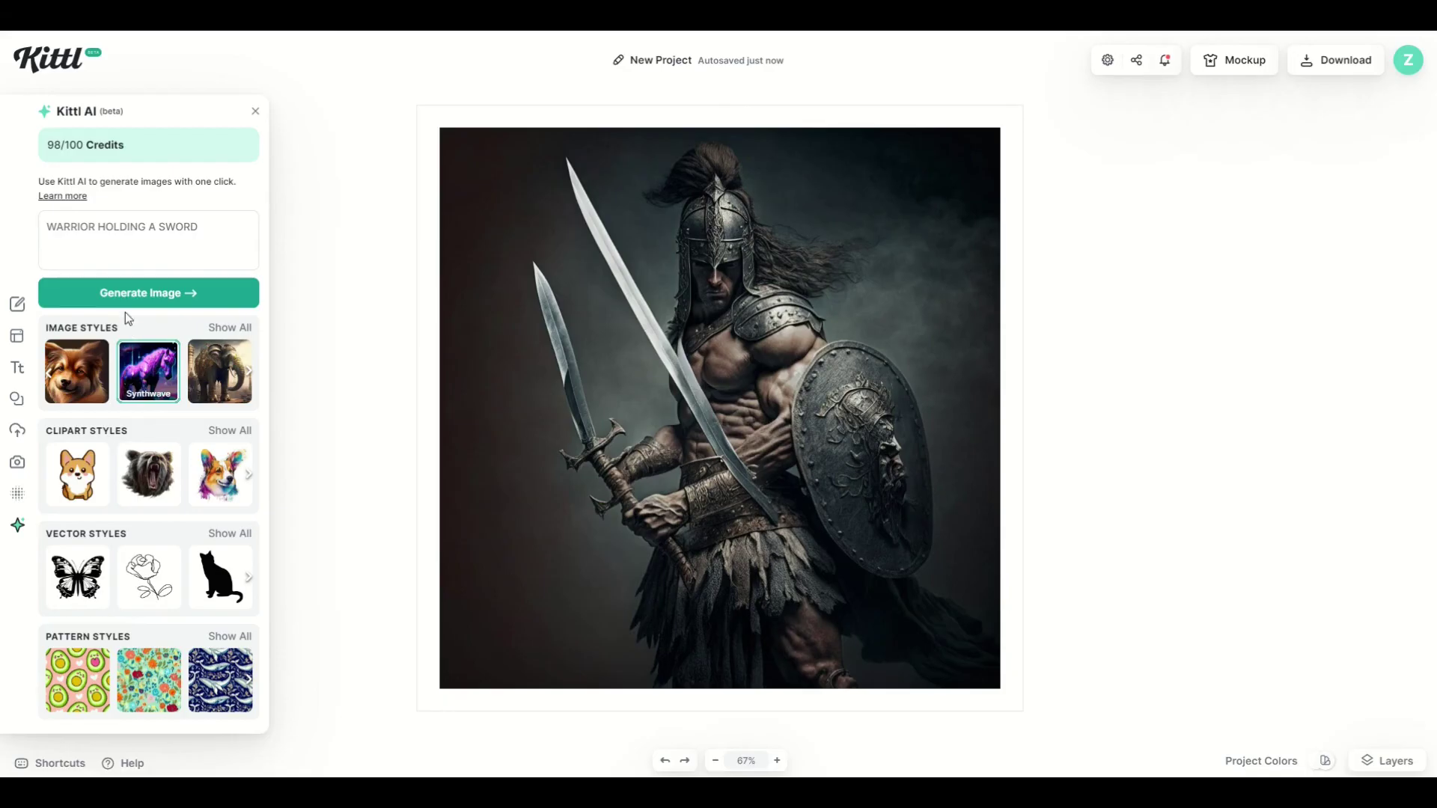
left_click(128, 297)
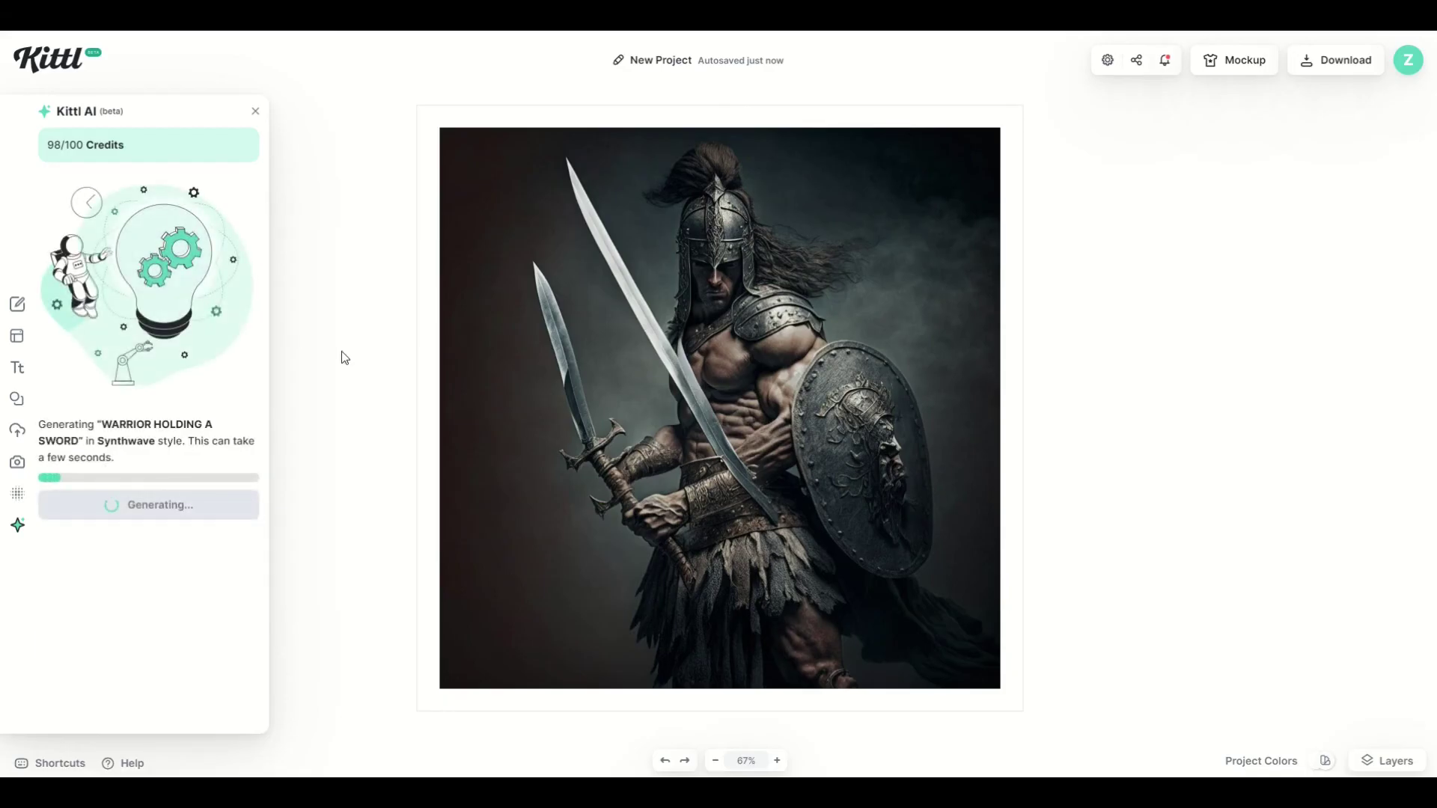
left_click_drag(620, 308, 460, 149)
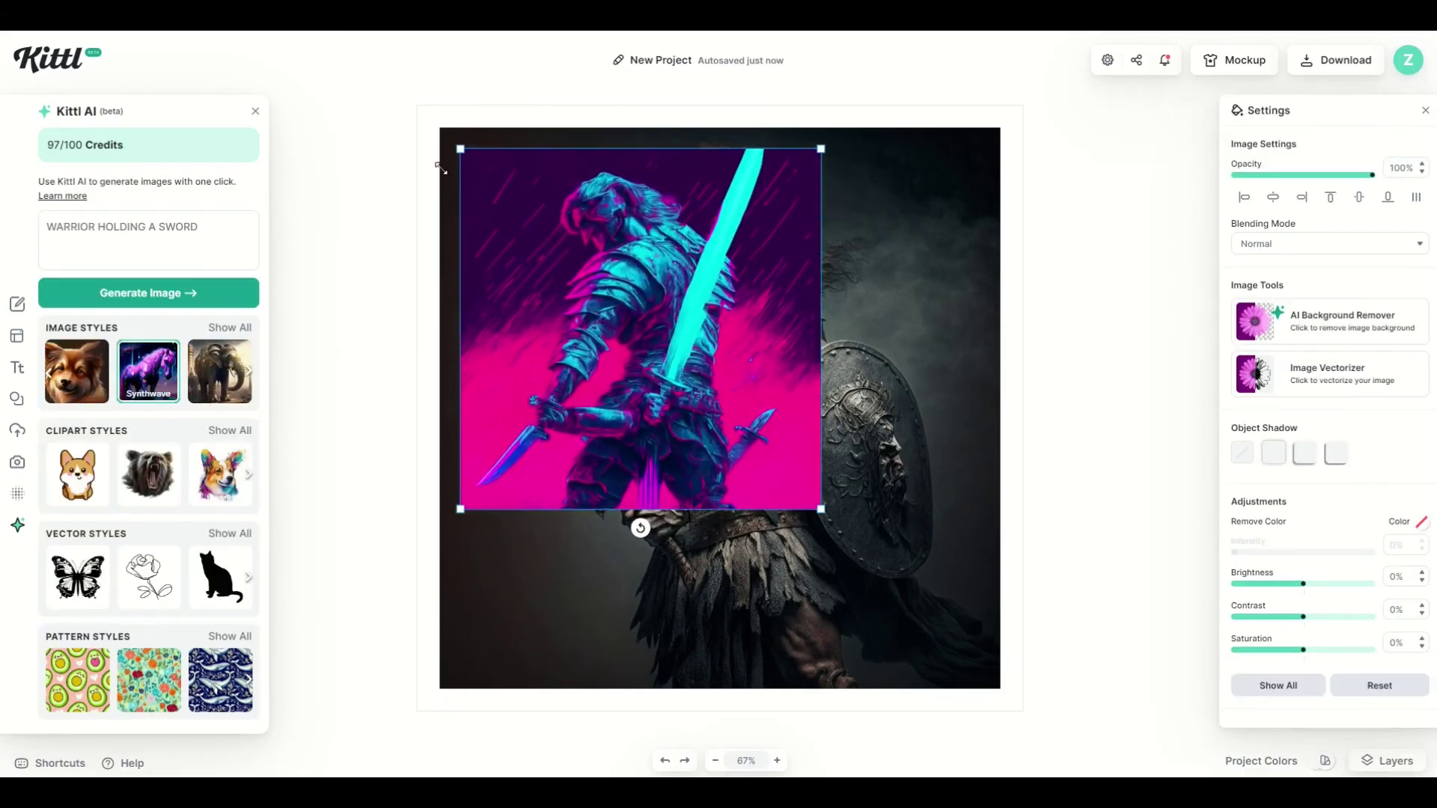
left_click_drag(821, 509, 993, 682)
left_click_drag(758, 412, 753, 399)
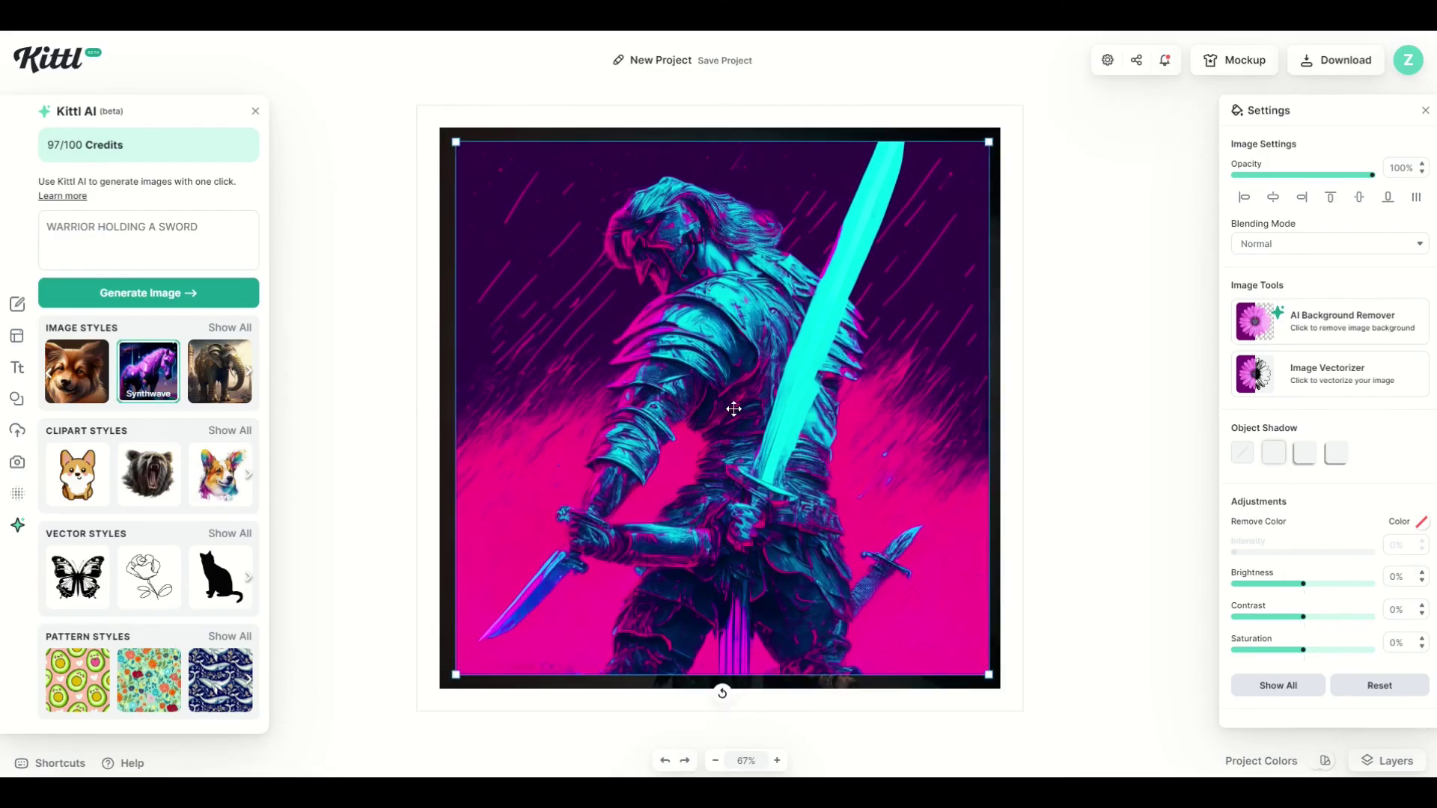
left_click(395, 386)
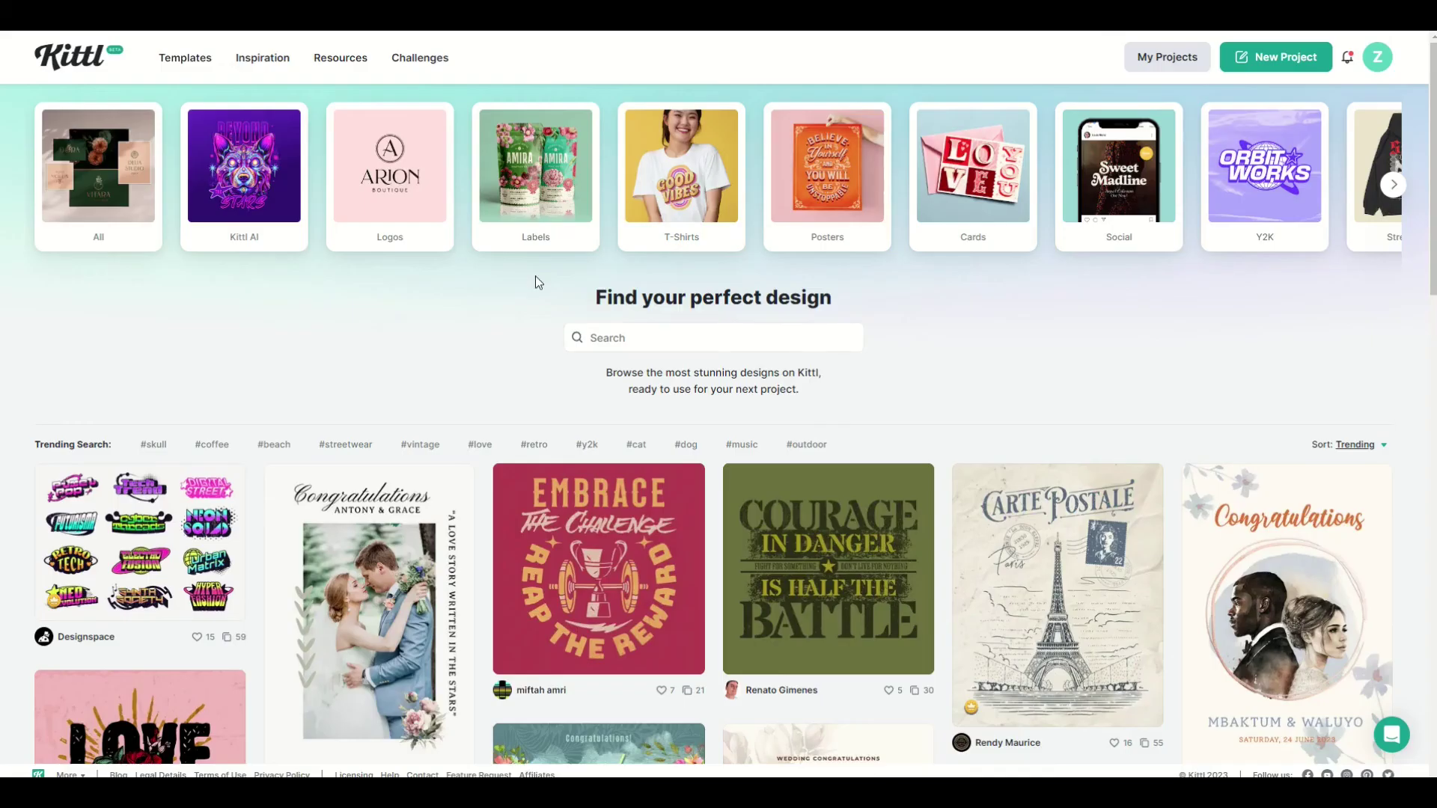
Scroll the template gallery and open the Embrace the Cosmos template details.
scroll(386, 296, "down", 8)
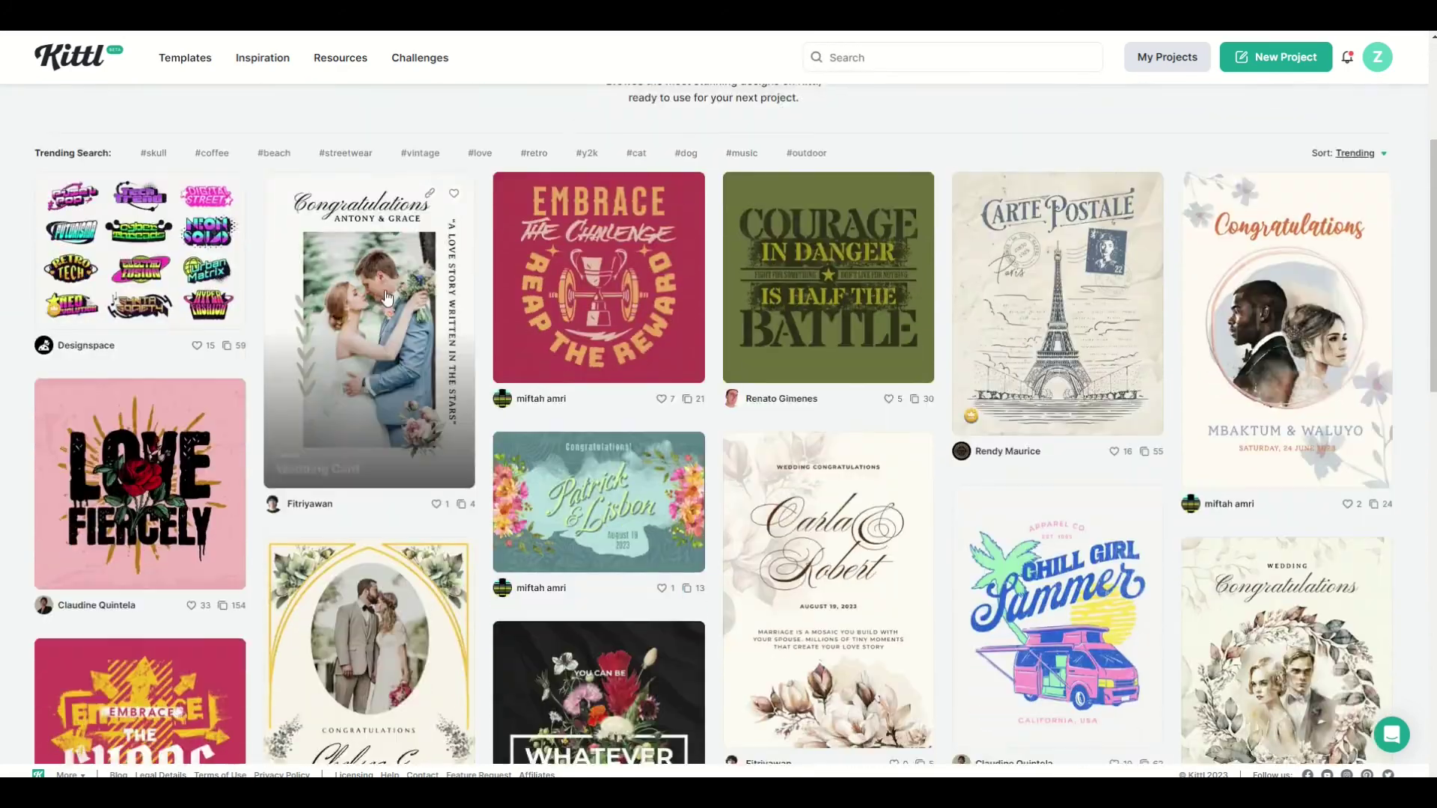
scroll(386, 296, "down", 5)
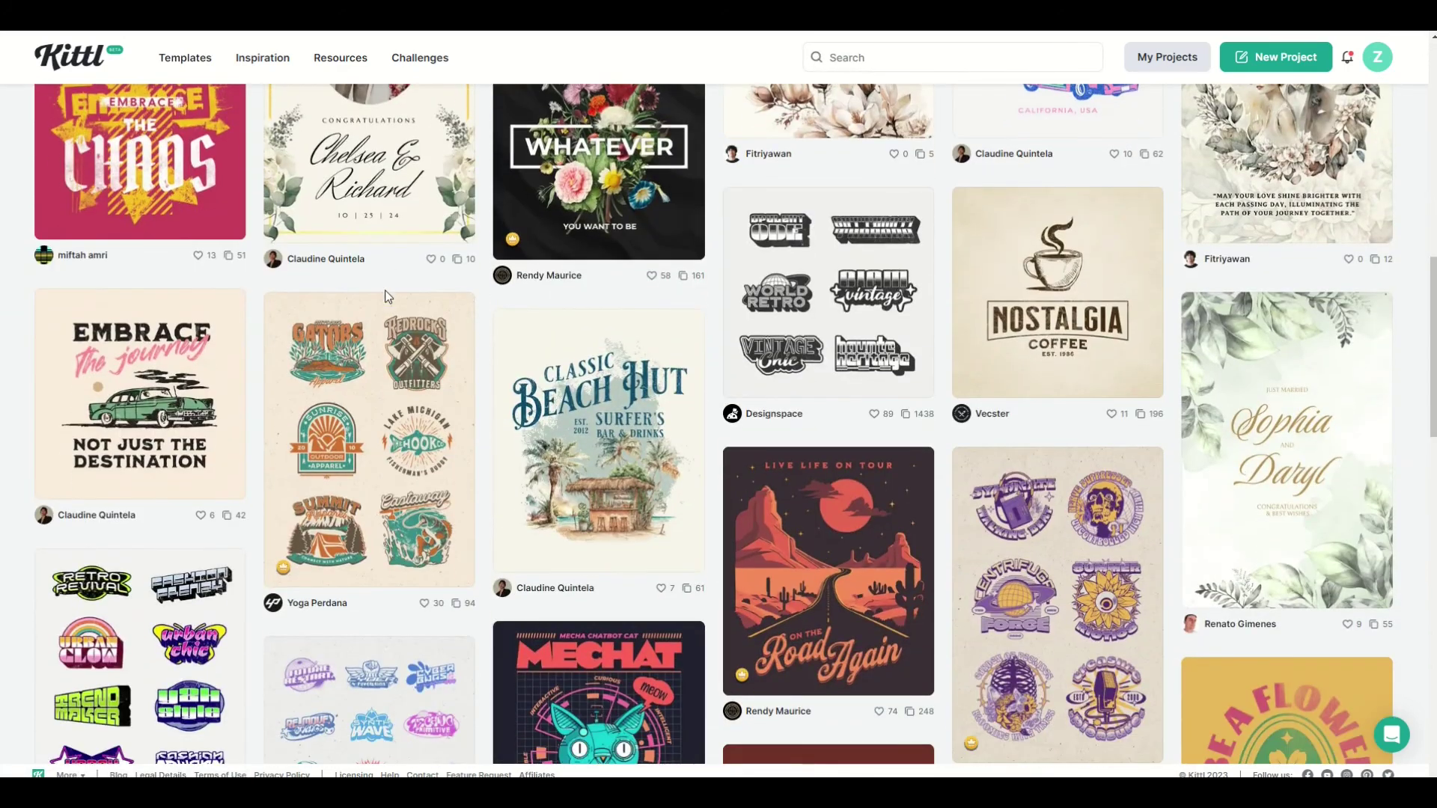
scroll(386, 297, "down", 7)
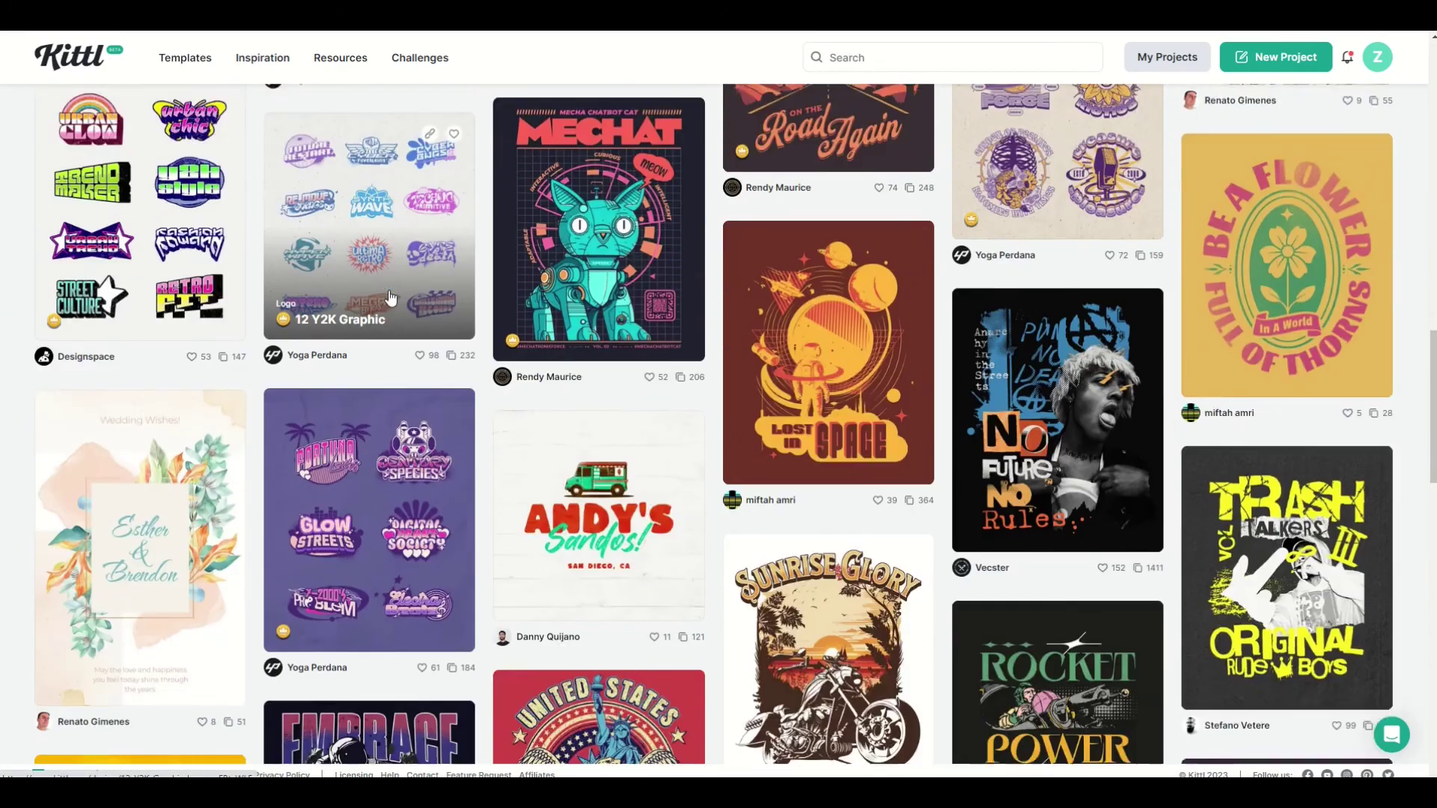
scroll(389, 298, "down", 5)
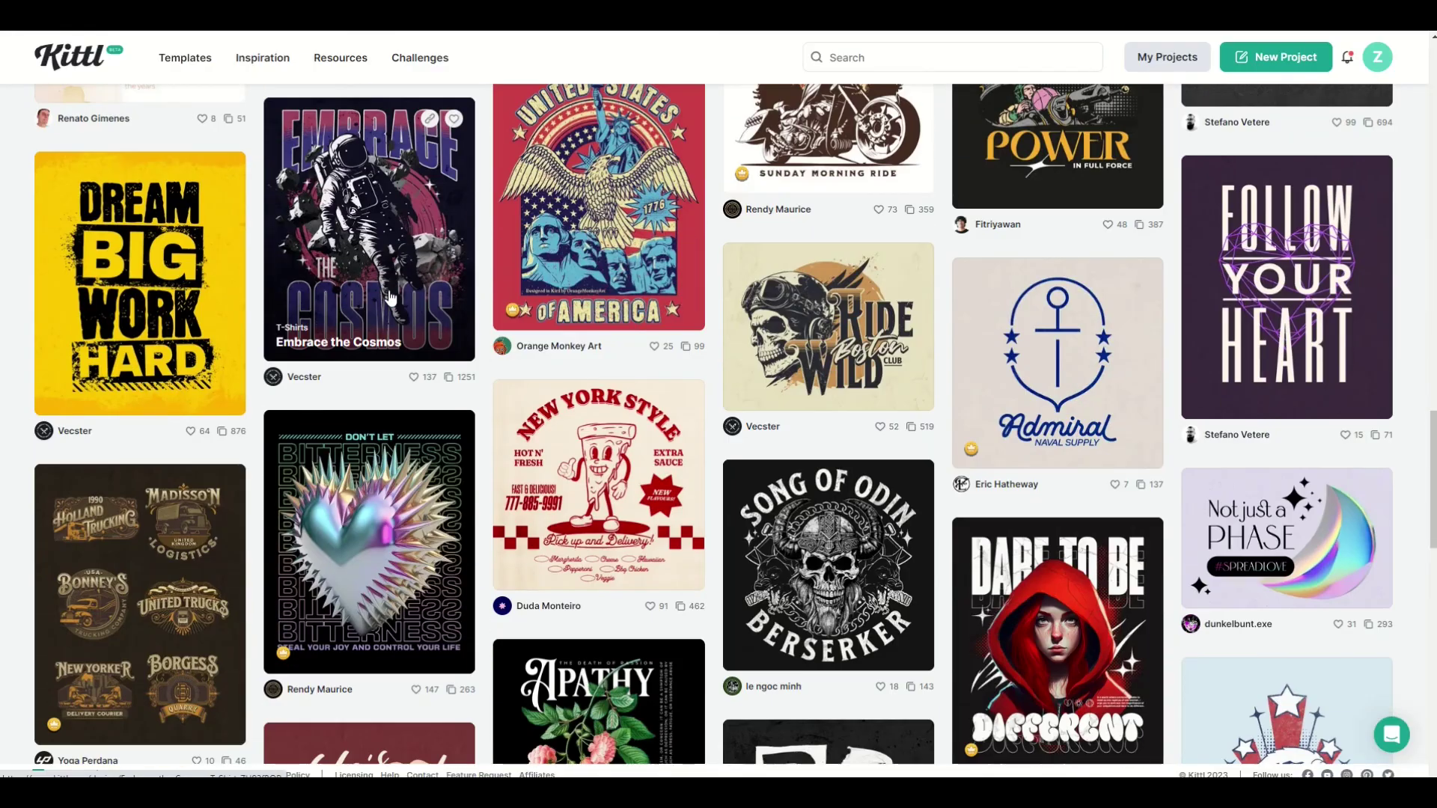
left_click(351, 215)
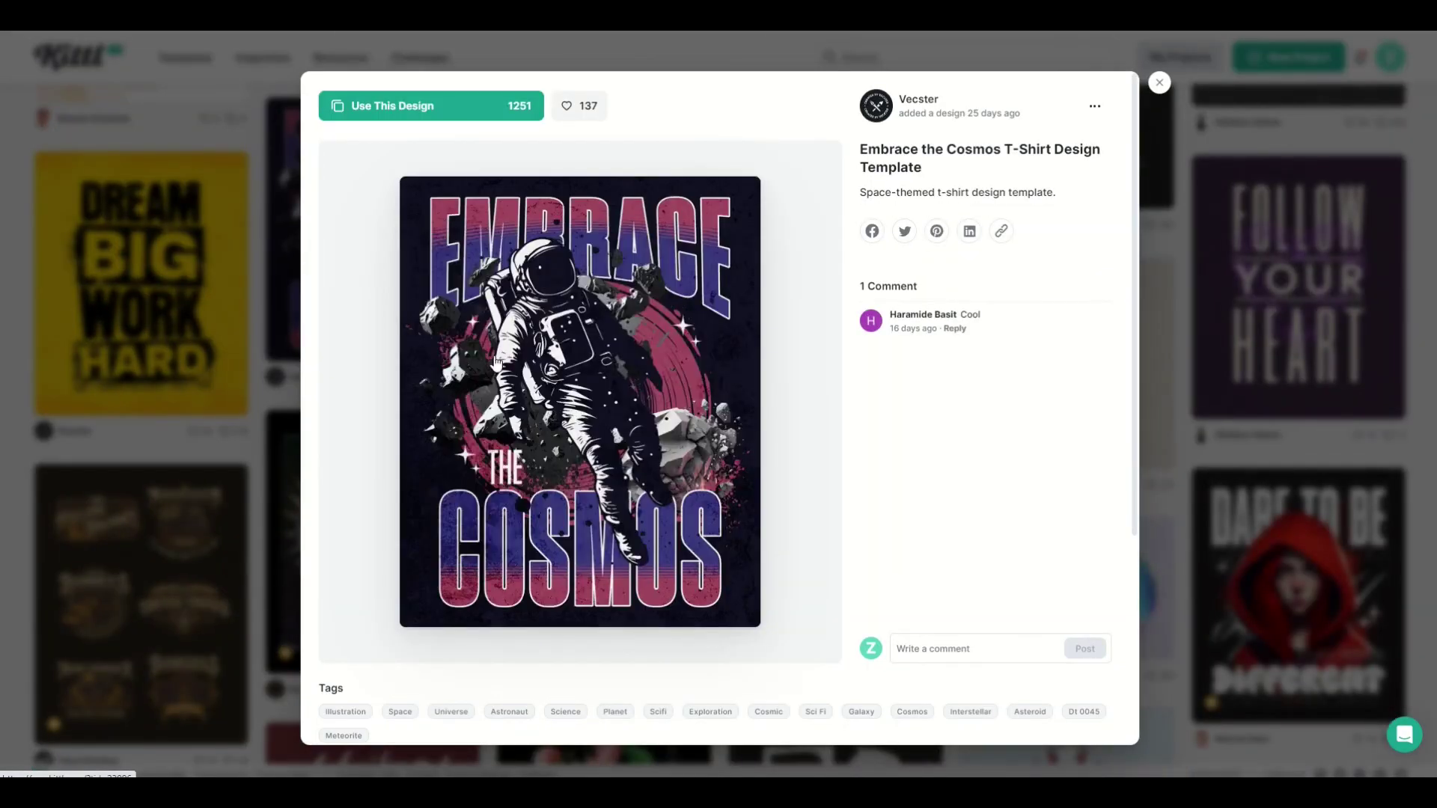